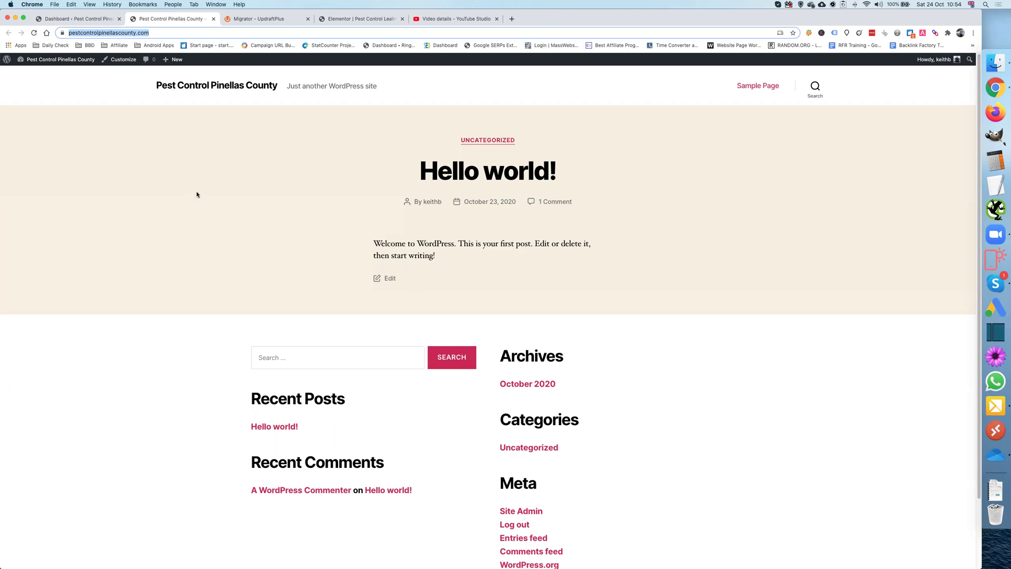
Step: Reload the site's Hello world front page and switch to the admin Dashboard
scroll(292, 215, "down", 2)
scroll(292, 215, "up", 2)
left_click(35, 33)
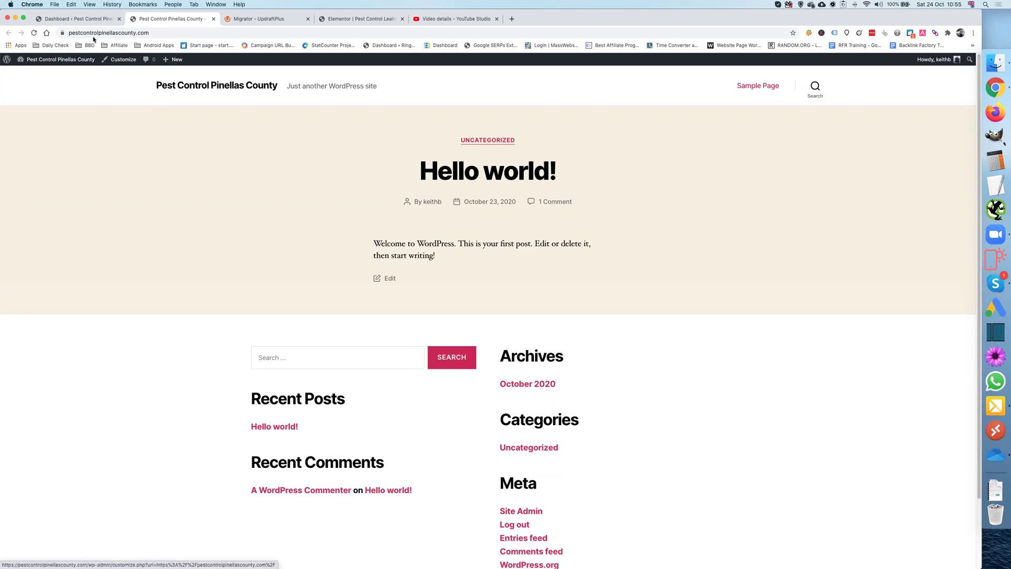
left_click(77, 18)
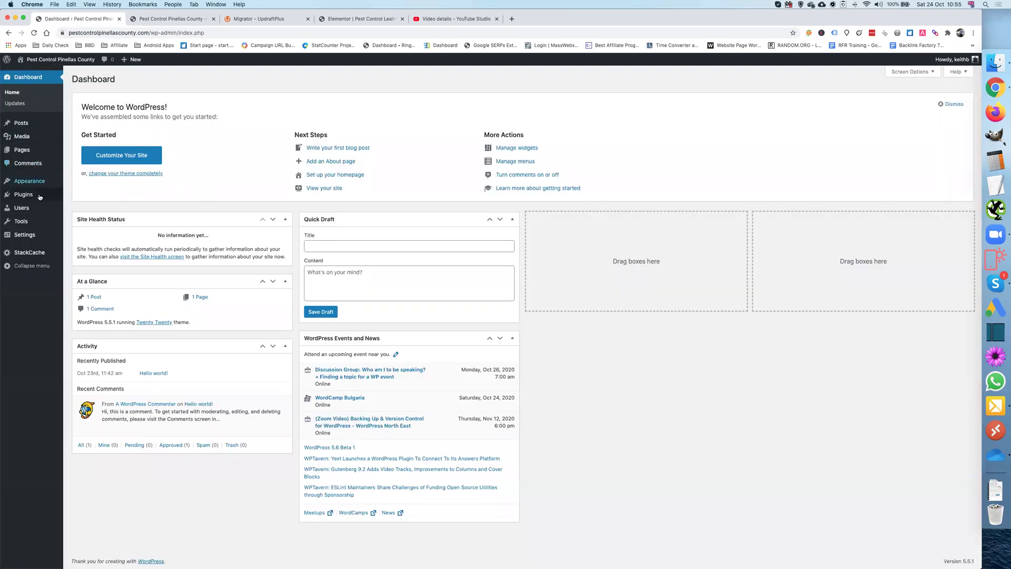
Step: Open Installed Plugins, glance at the UpdraftPlus Migrator product page, and return to Plugins
mouse_move(36, 194)
left_click(85, 198)
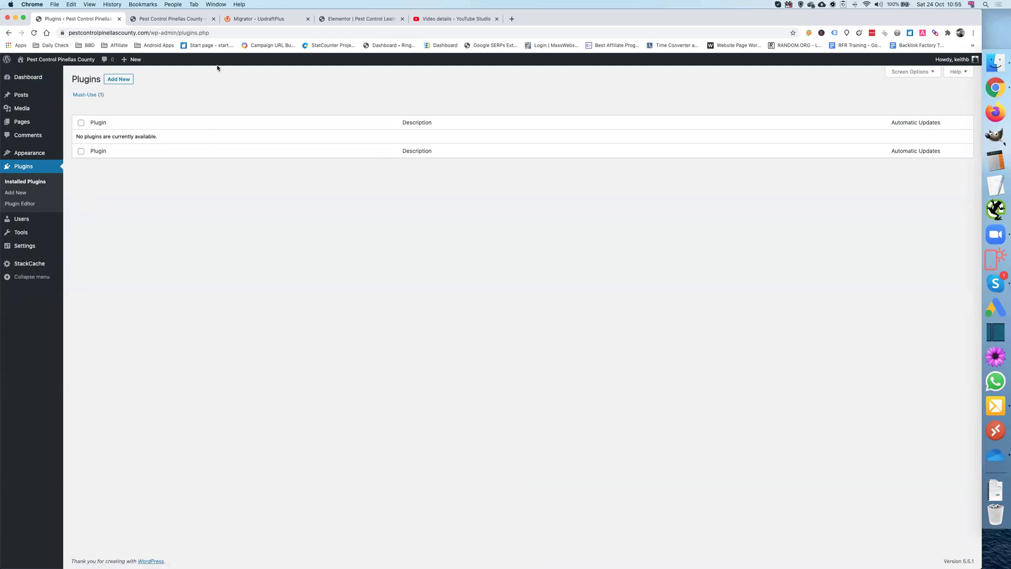
left_click(257, 20)
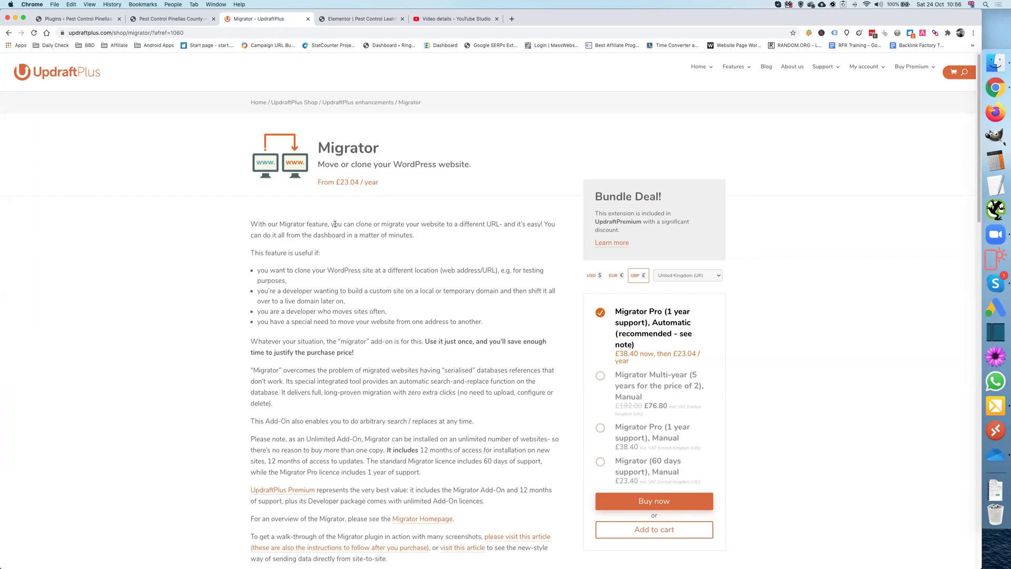
left_click(84, 19)
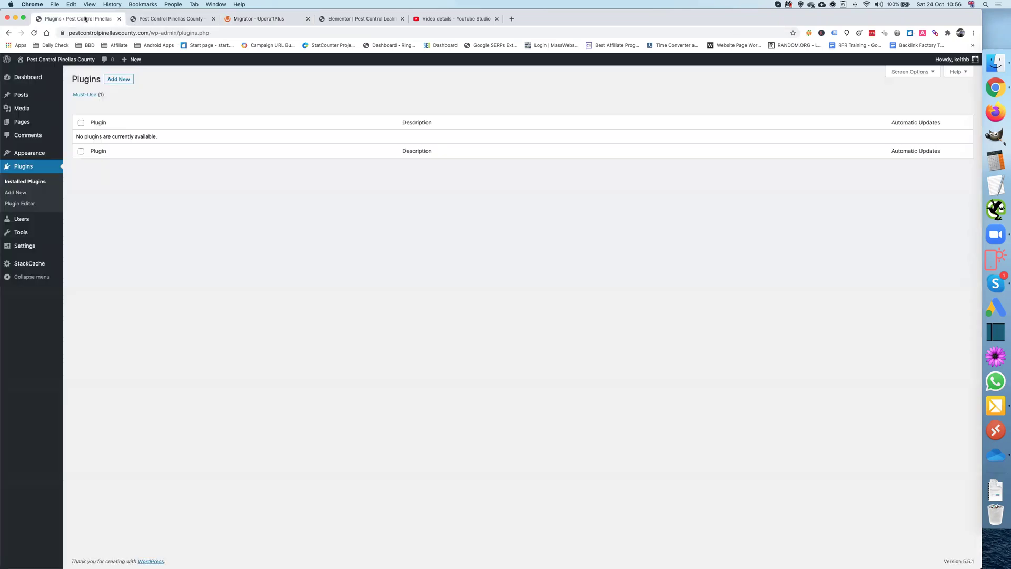
Step: Upload updraftplus-with-migrator.2.16.29.zip from the Wordpress/Updraftplus folder and install it
left_click(121, 83)
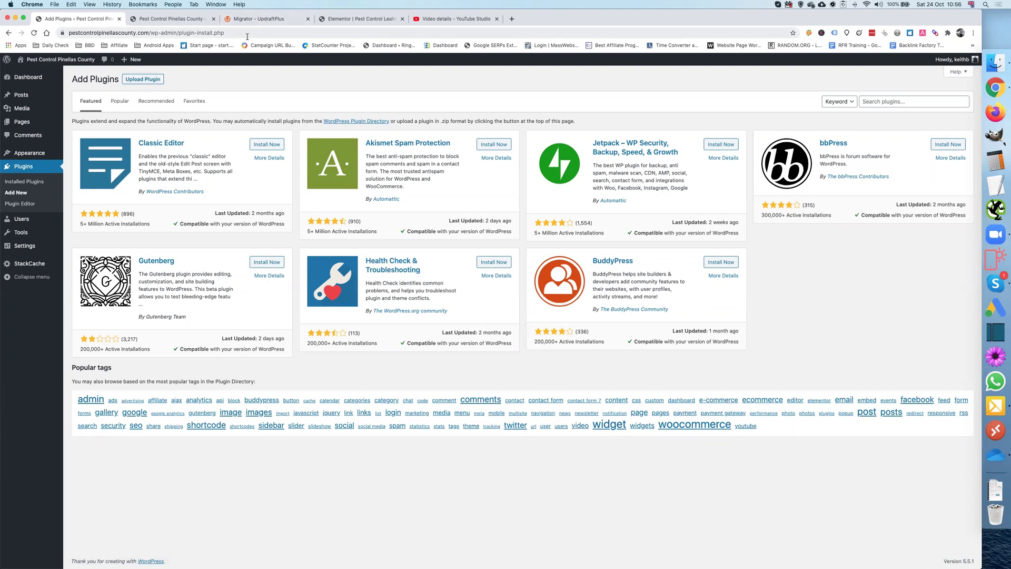
left_click(142, 79)
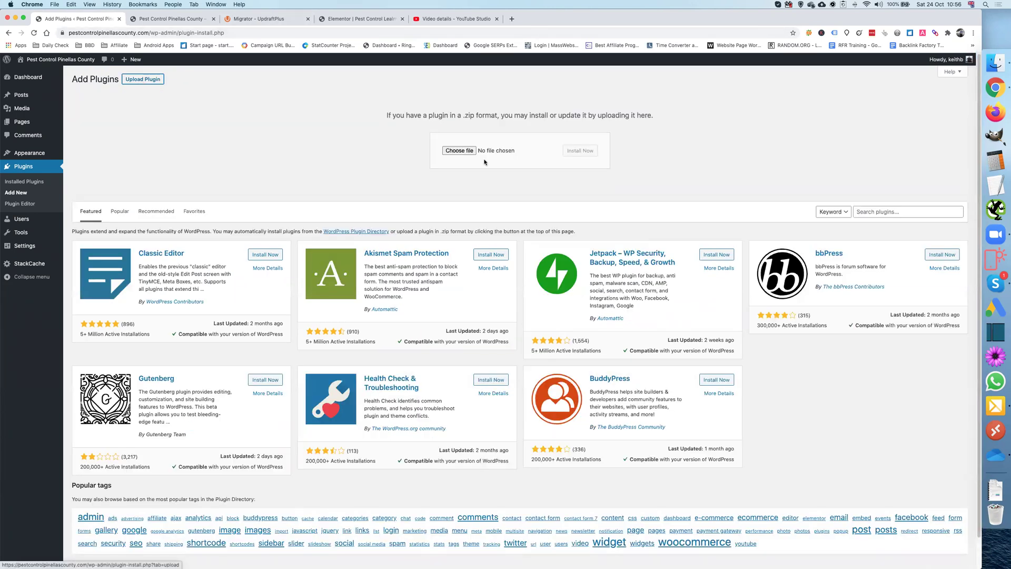
left_click(466, 151)
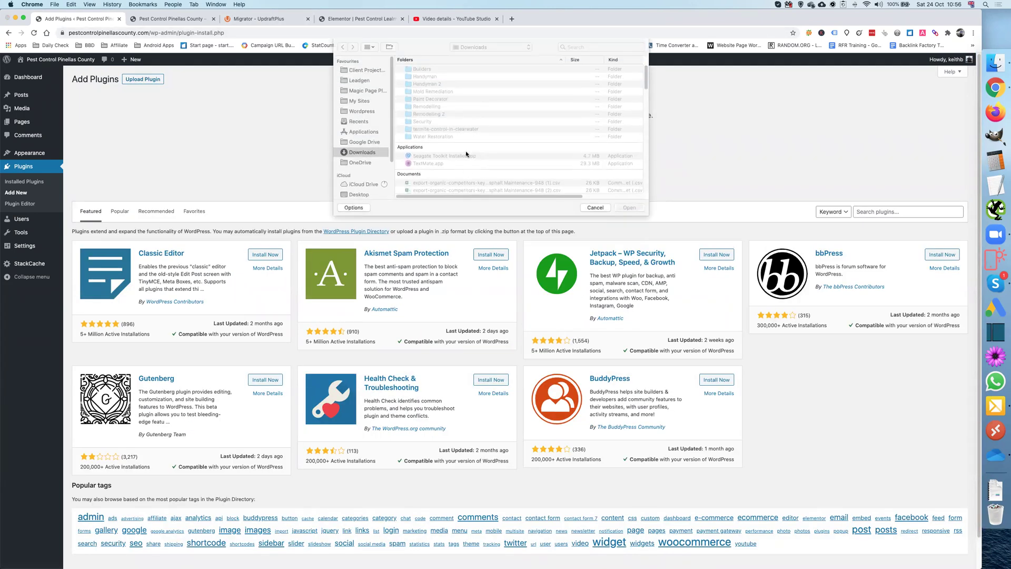
left_click(363, 112)
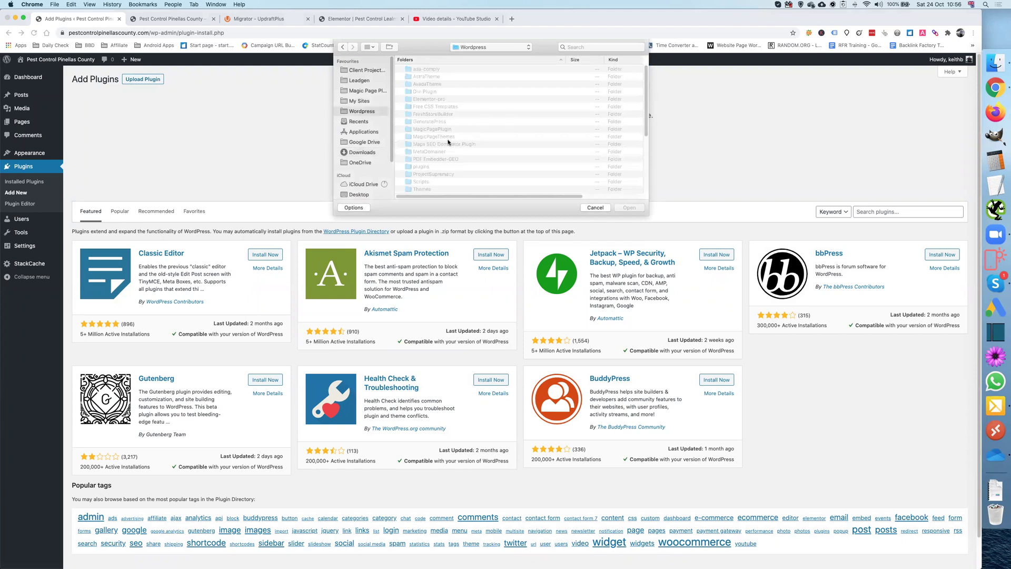
scroll(448, 146, "down", 5)
double_click(430, 106)
left_click(441, 77)
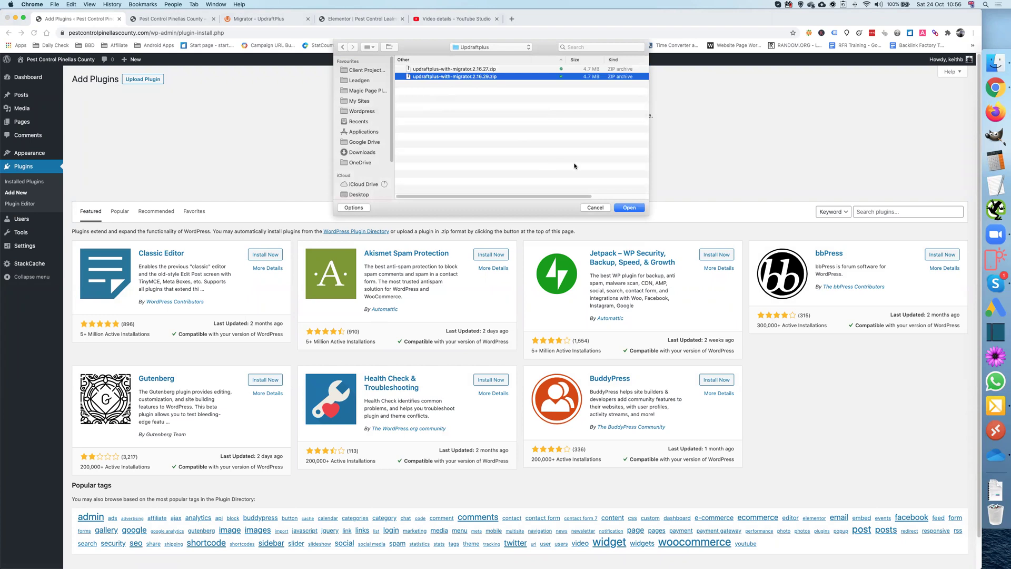
left_click(631, 208)
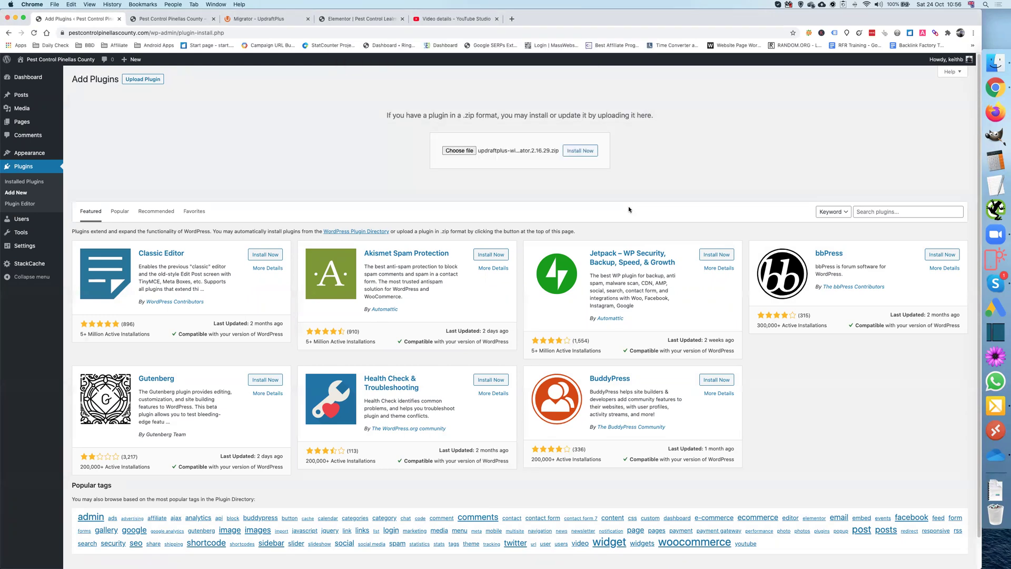
left_click(585, 153)
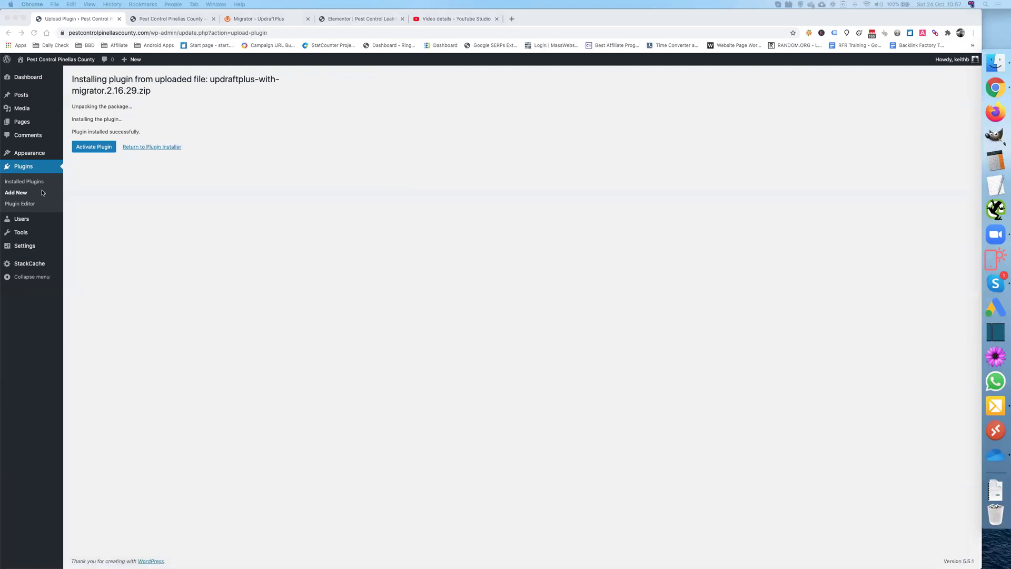
Step: Activate UpdraftPlus and step through its introductory tour to the premium extensions
left_click(101, 147)
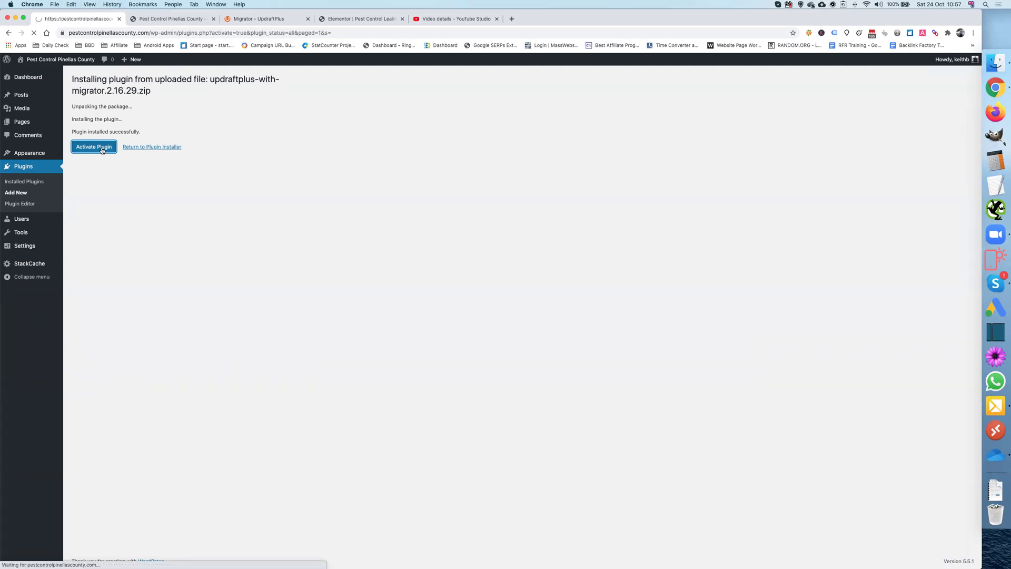
left_click(239, 143)
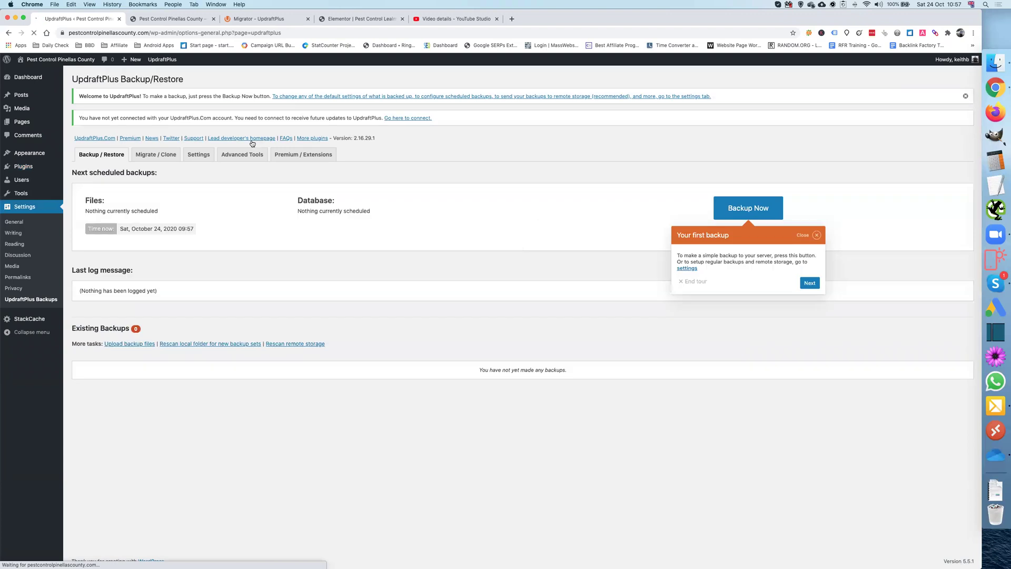
left_click(311, 156)
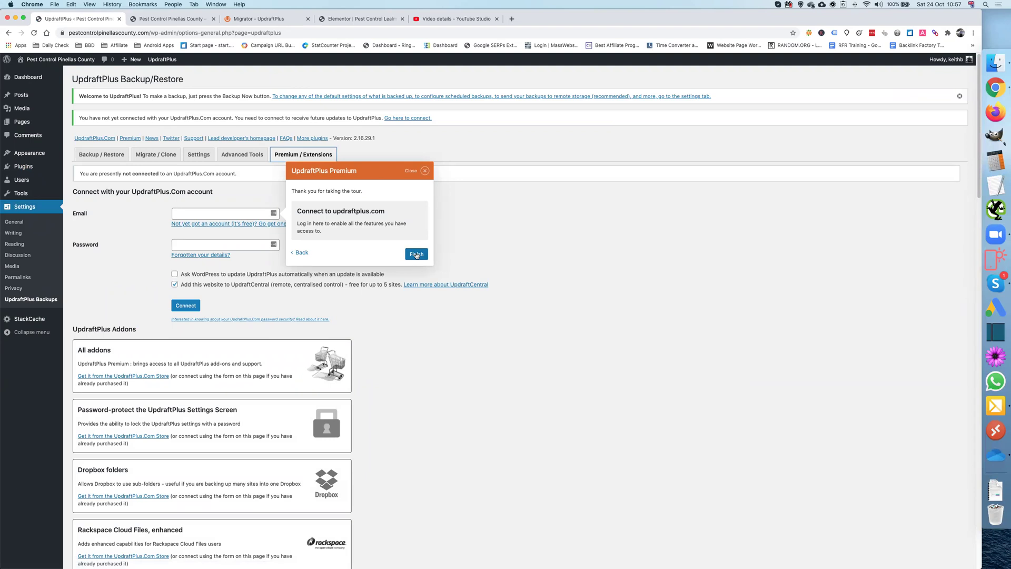
left_click(416, 254)
Step: Connect to UpdraftPlus.com with the account e-mail and password, without UpdraftCentral, and claim the Migrator add-on
left_click(197, 212)
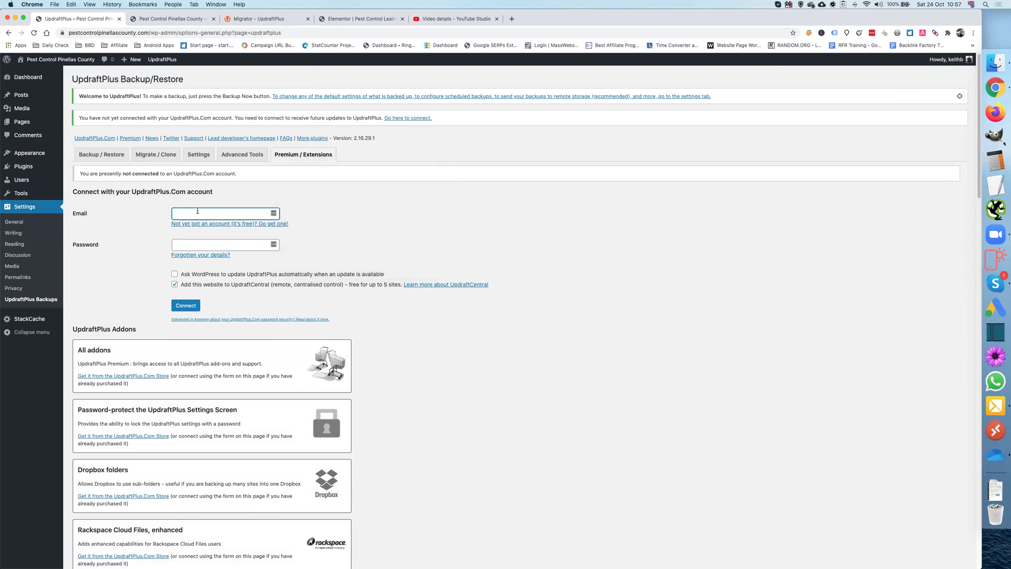
left_click(194, 245)
key("super+v")
left_click(175, 285)
left_click(190, 305)
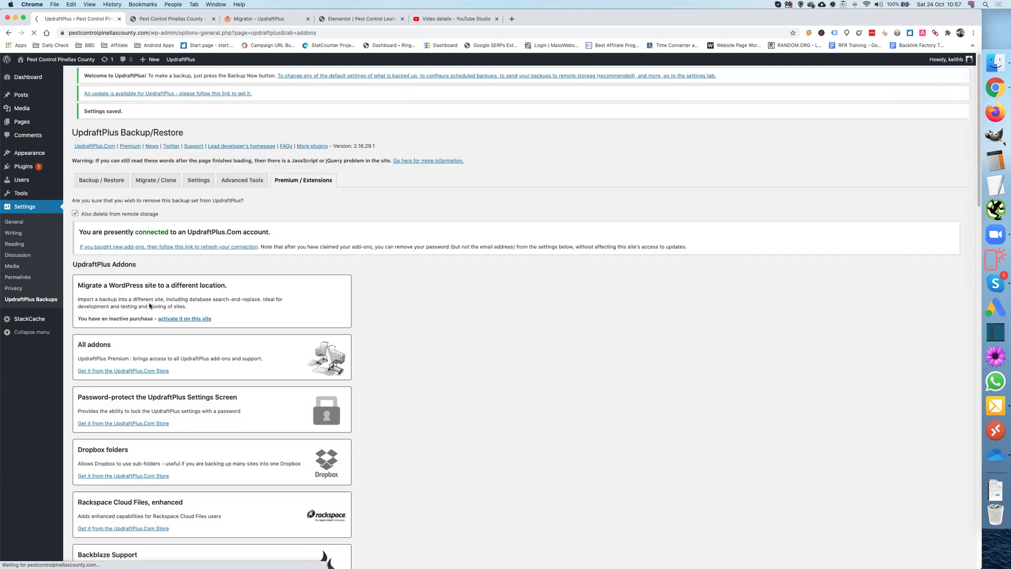
left_click(183, 288)
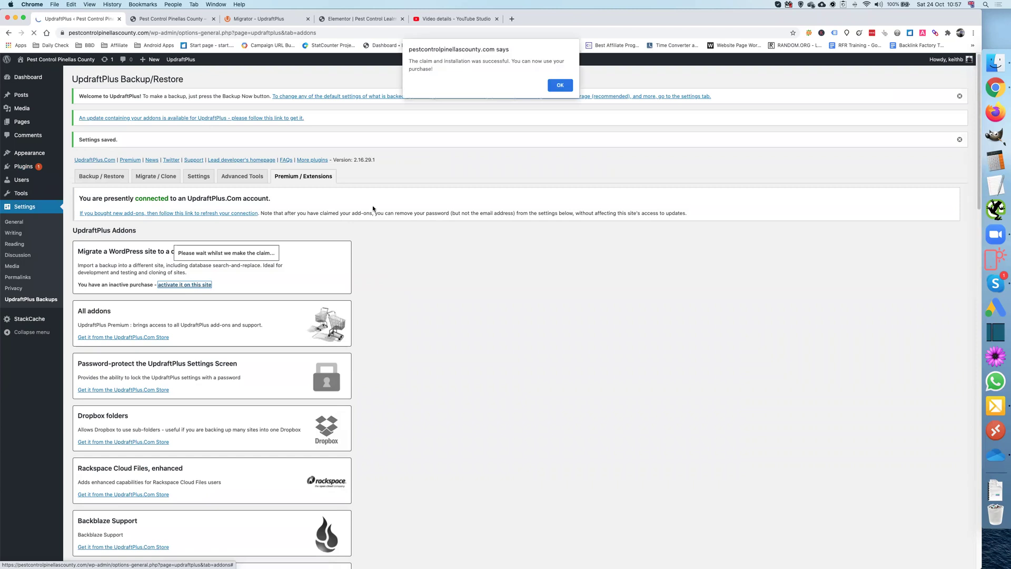
key("Return")
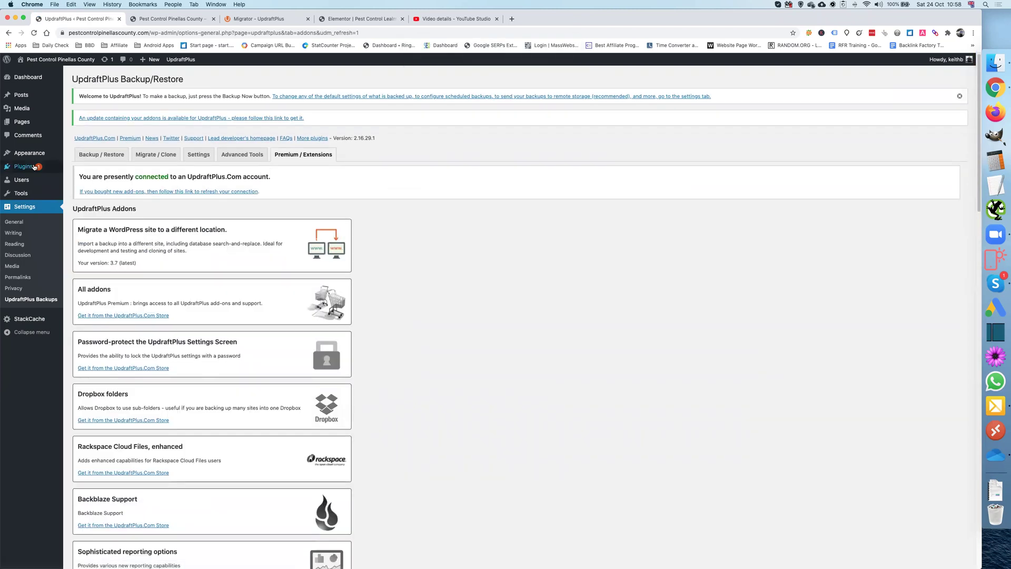
mouse_move(58, 169)
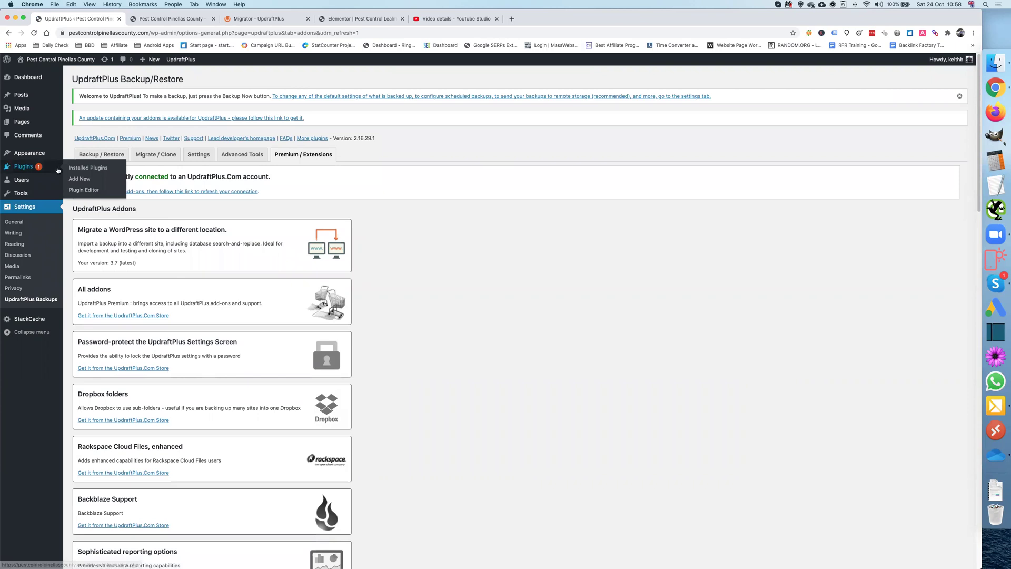
left_click(85, 169)
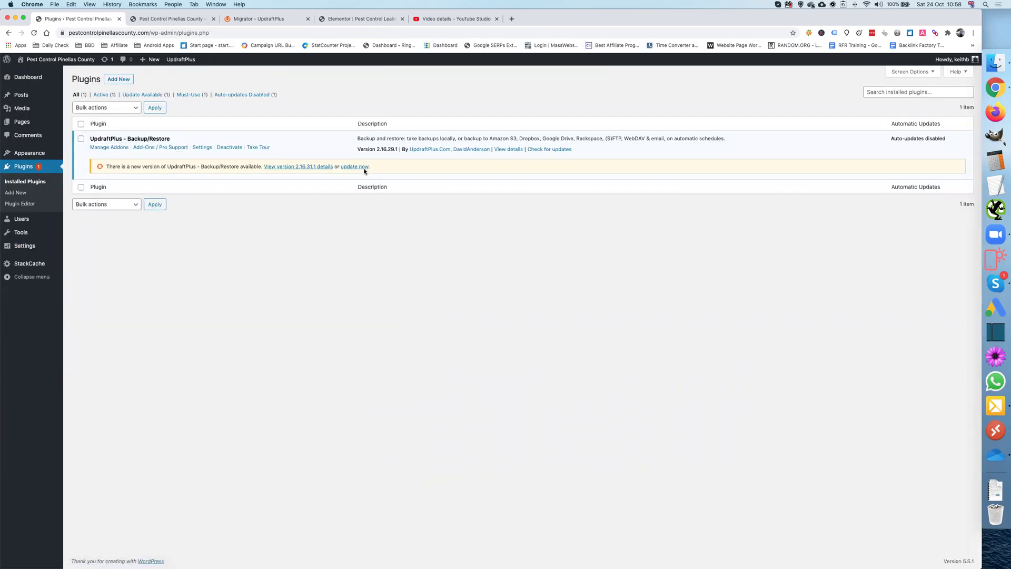
Step: Update UpdraftPlus to 2.16.31.1 and open Settings > UpdraftPlus Backups
left_click(362, 167)
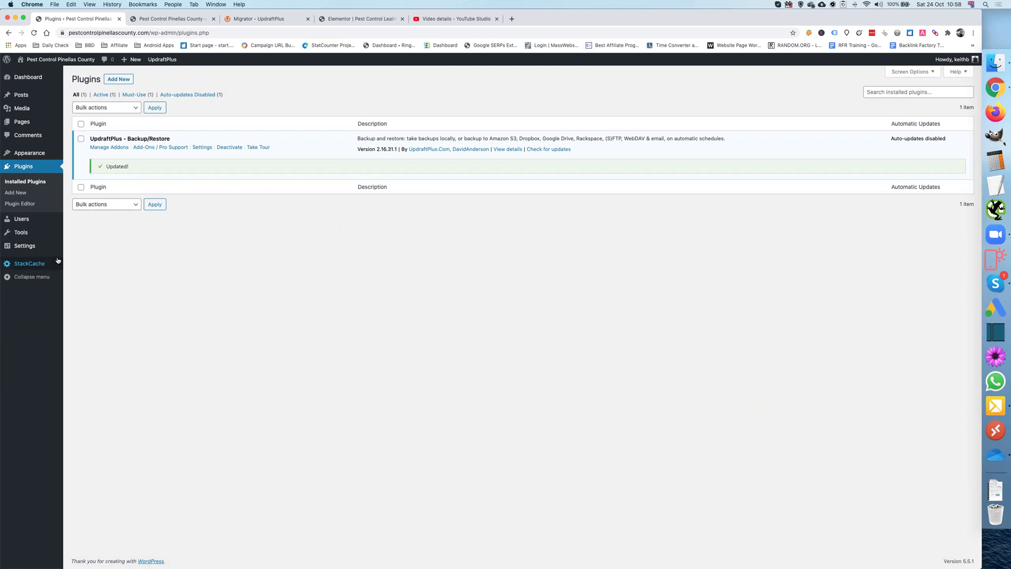
mouse_move(52, 246)
left_click(105, 325)
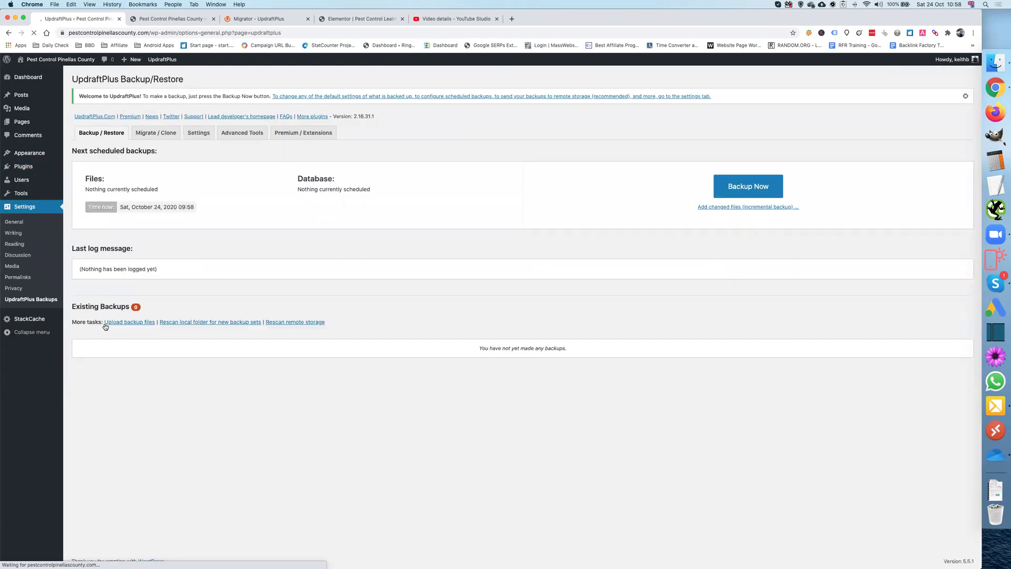
Step: Choose Amazon S3 storage, paste the access and secret keys, and set location base-sites/pest-control-usa-theme2
left_click(198, 133)
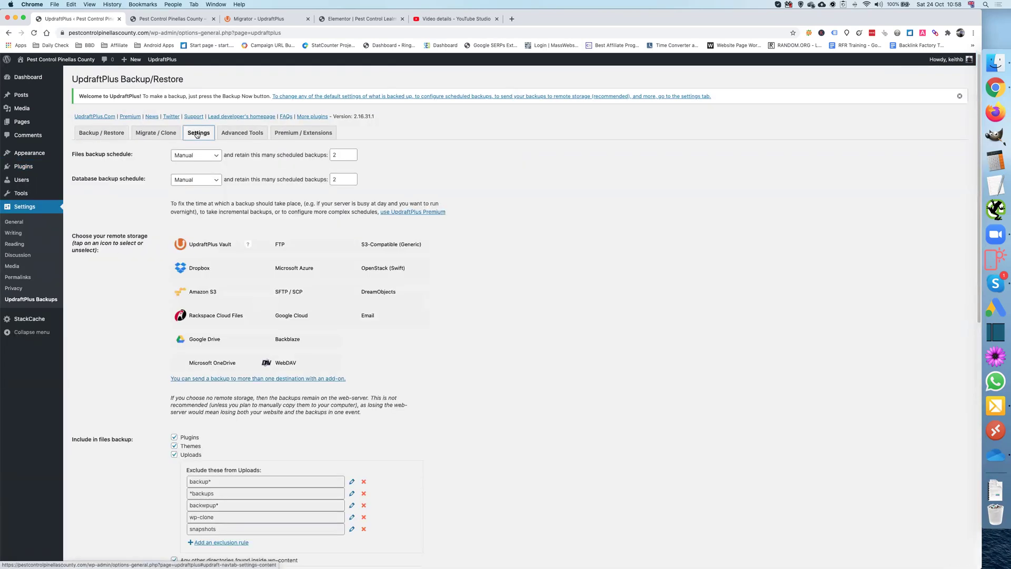
left_click(208, 294)
scroll(154, 320, "down", 3)
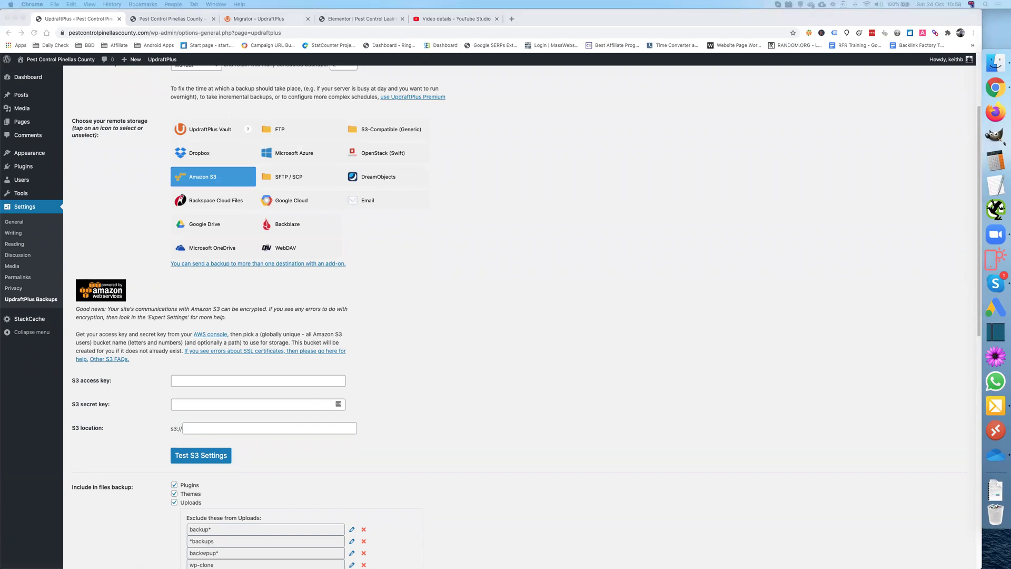
left_click(184, 381)
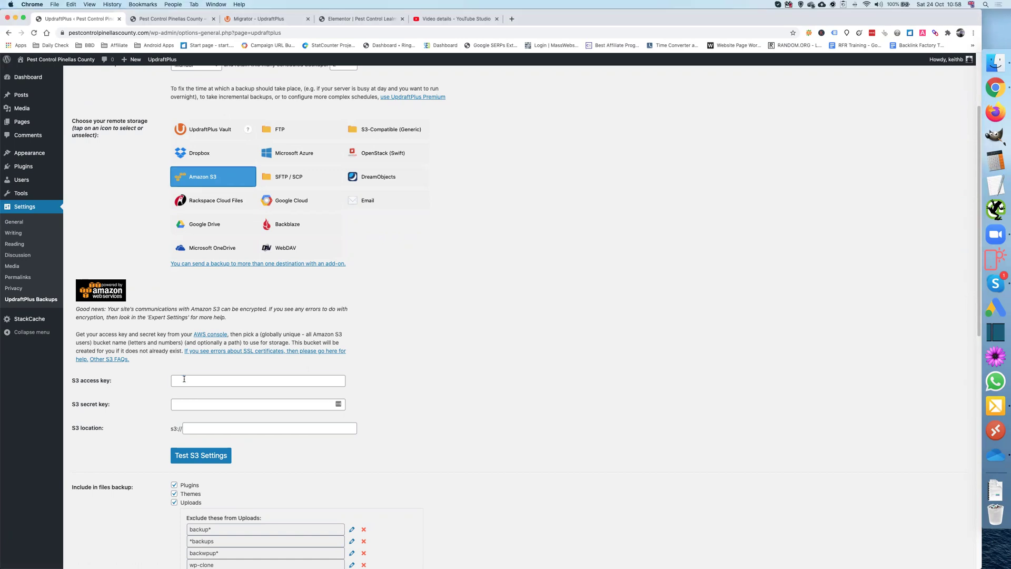
key("super+v")
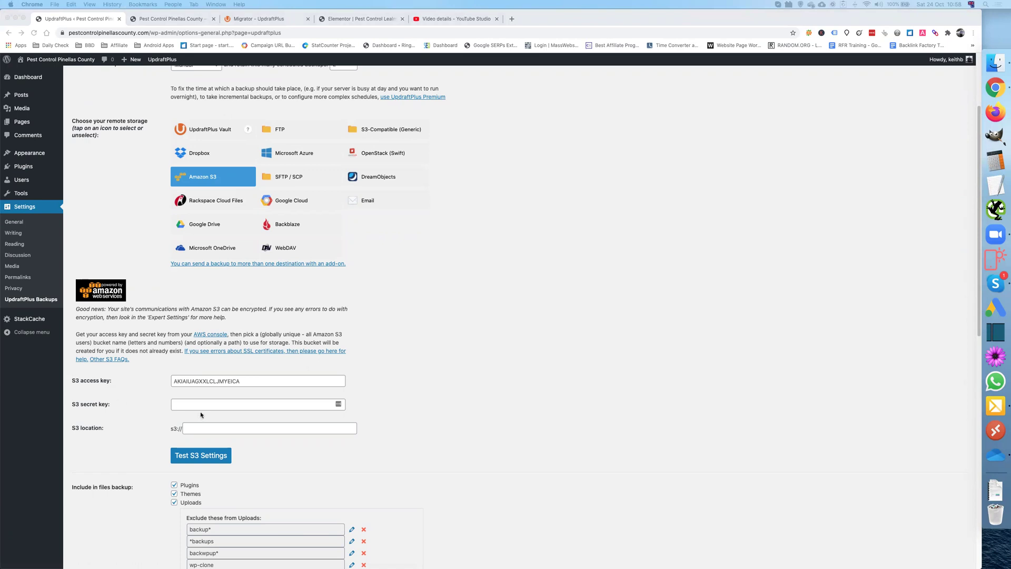
left_click(189, 405)
key("super+v")
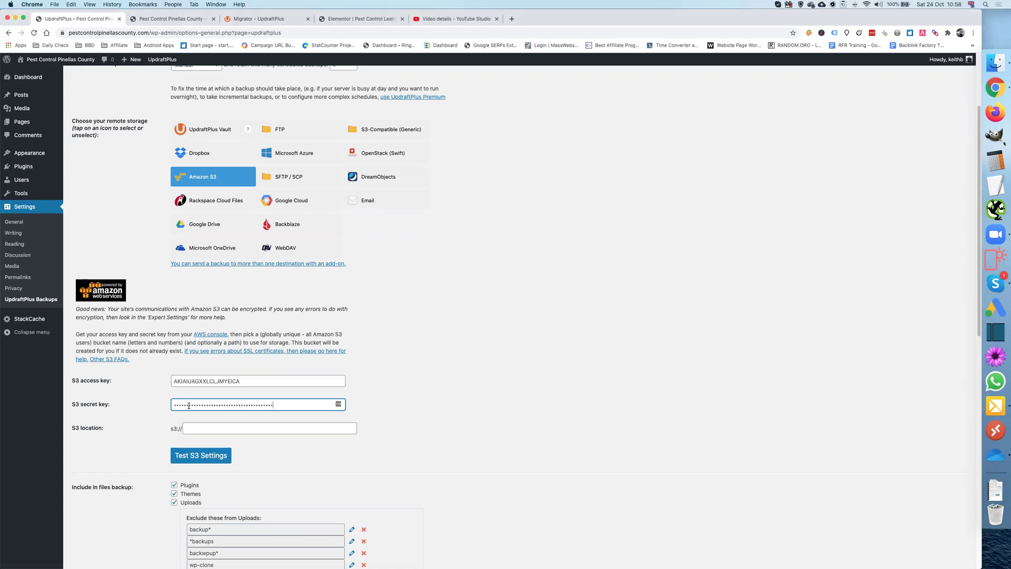
left_click(228, 428)
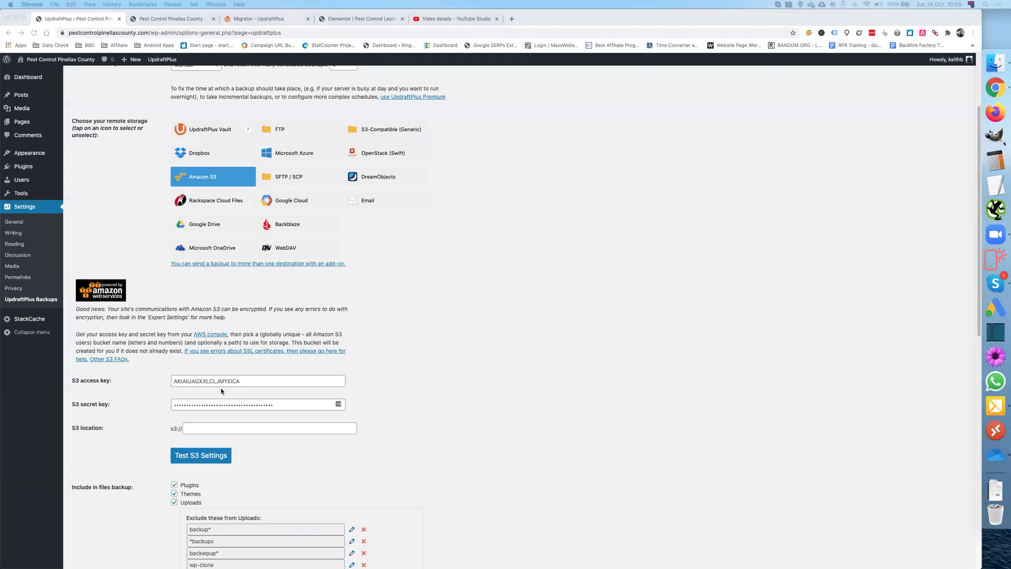
left_click(211, 429)
type("base-sites/pest-control-usa-theme2")
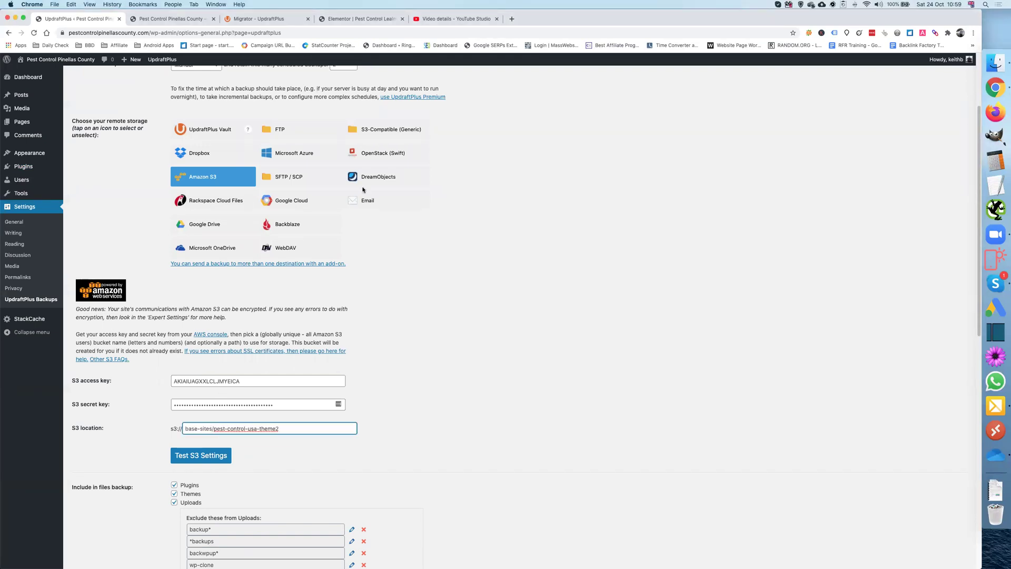
left_click(369, 19)
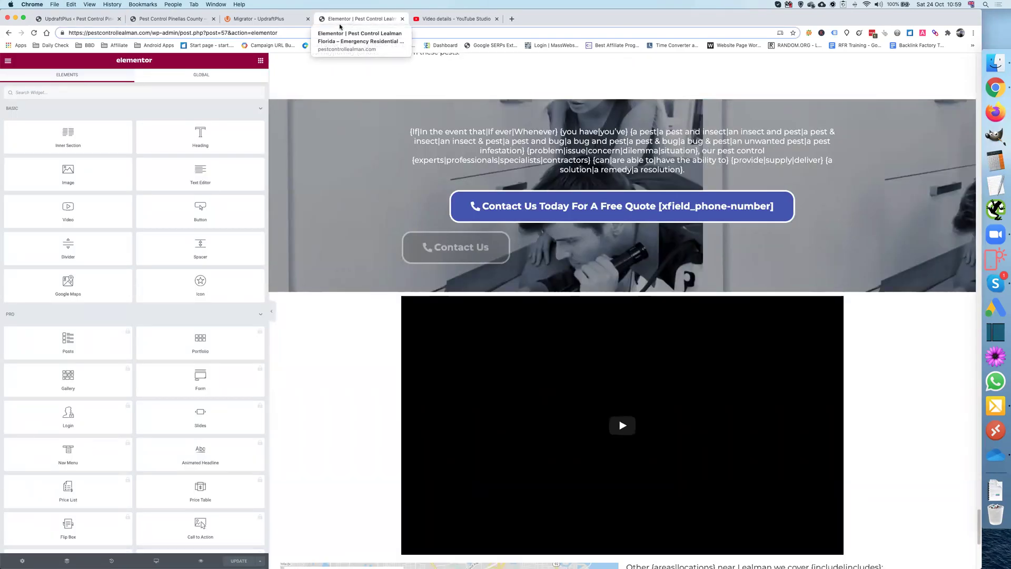
Step: Preview the Pest Control Lealman page from Elementor, scroll through it, then go back to UpdraftPlus
left_click(202, 562)
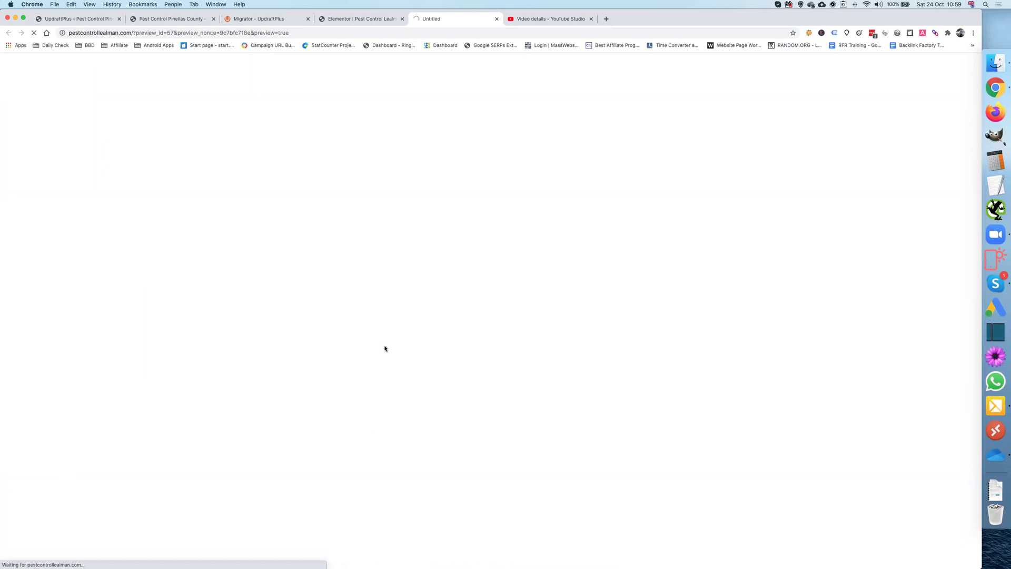
left_click(368, 19)
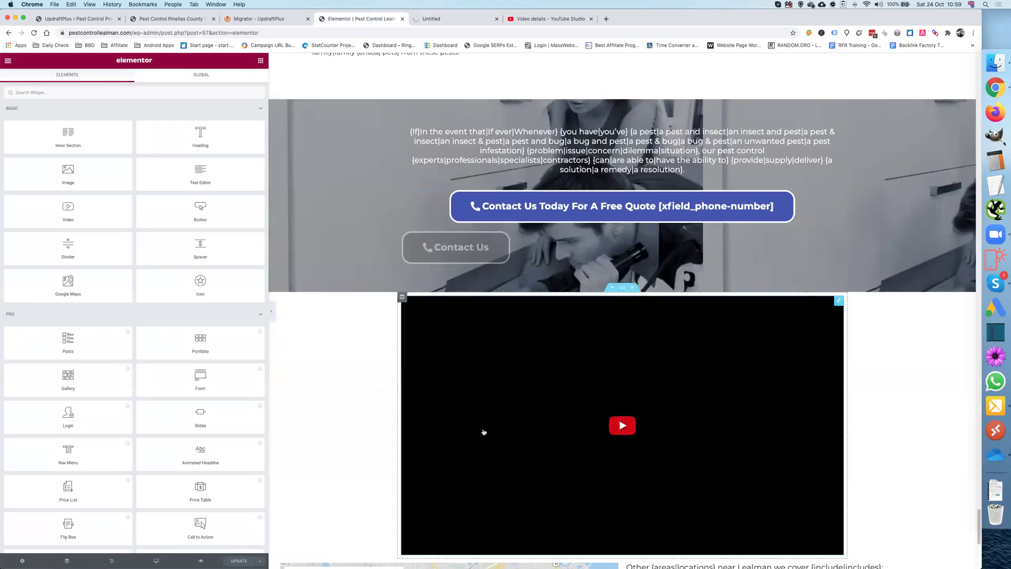
left_click(430, 20)
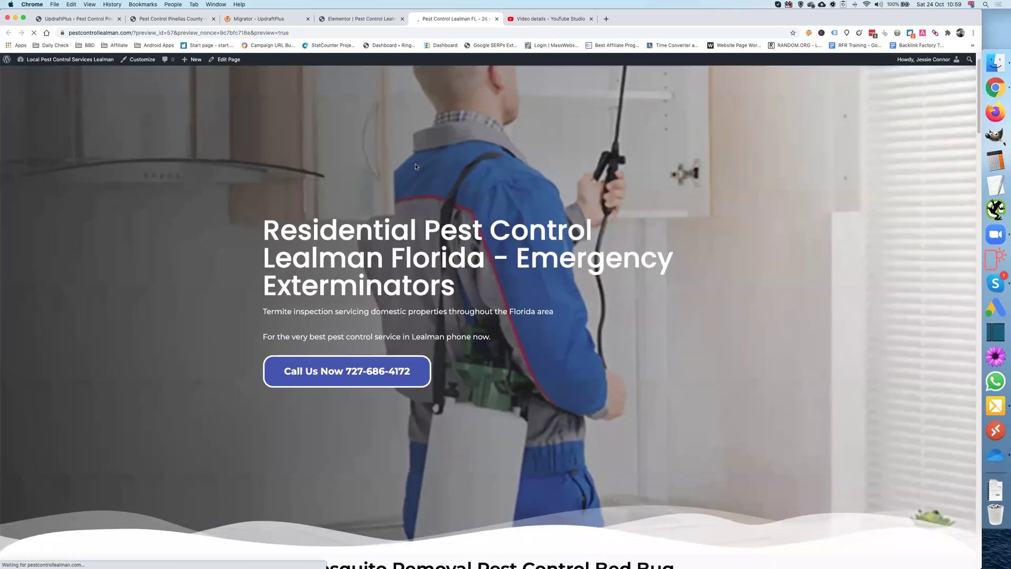
scroll(415, 164, "down", 15)
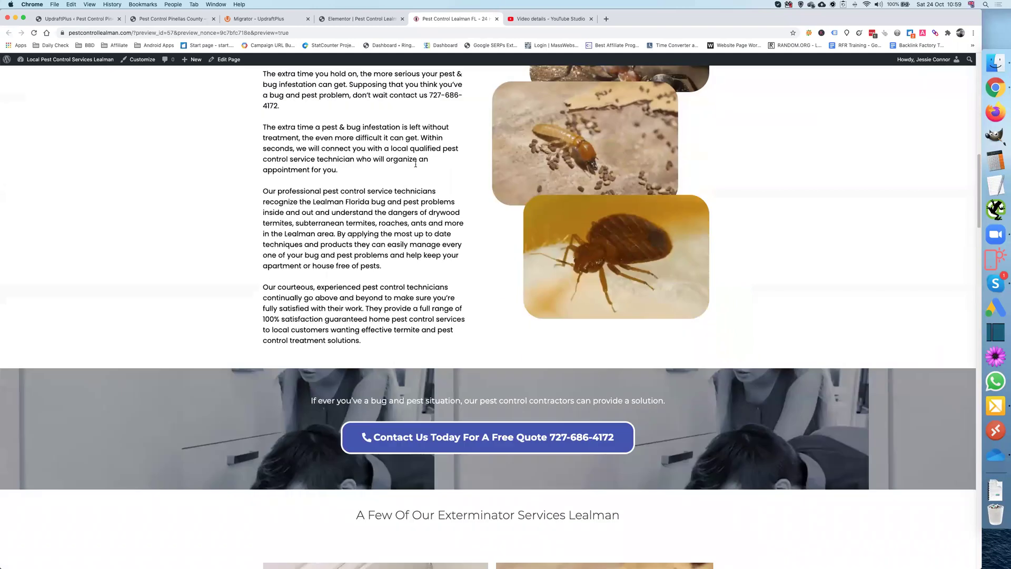
scroll(416, 164, "down", 20)
scroll(415, 165, "down", 20)
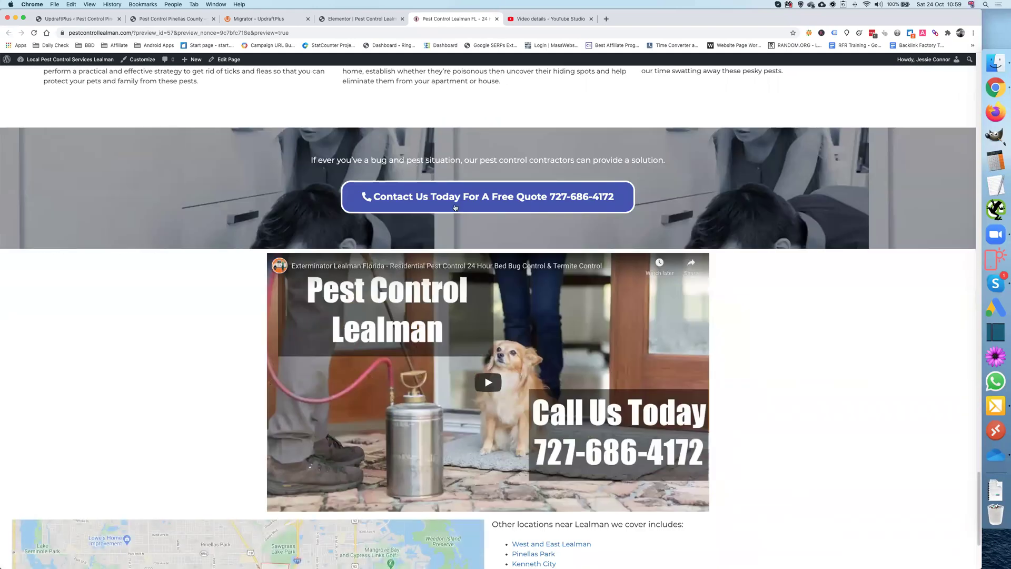
scroll(445, 292, "down", 3)
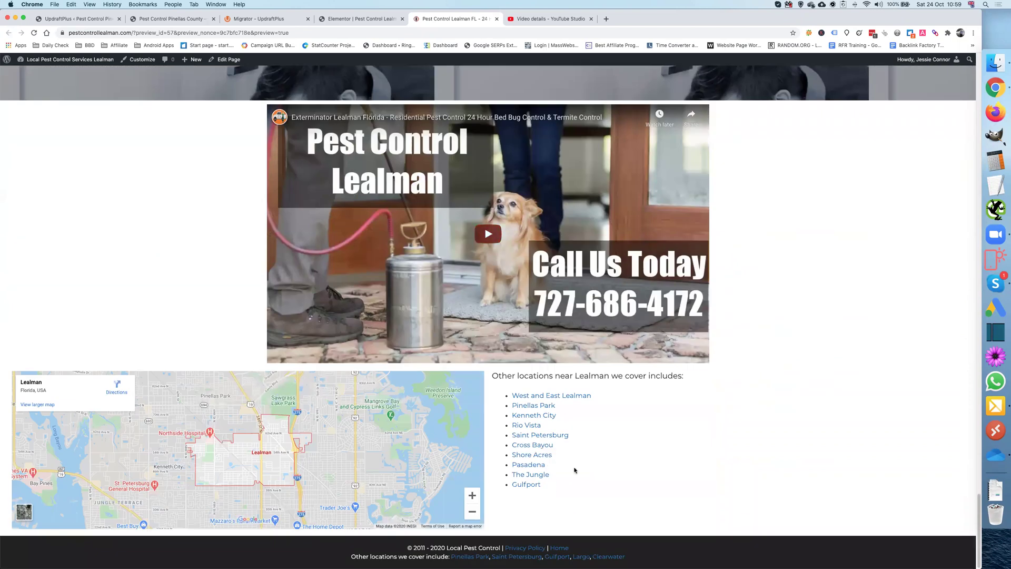
scroll(518, 455, "up", 20)
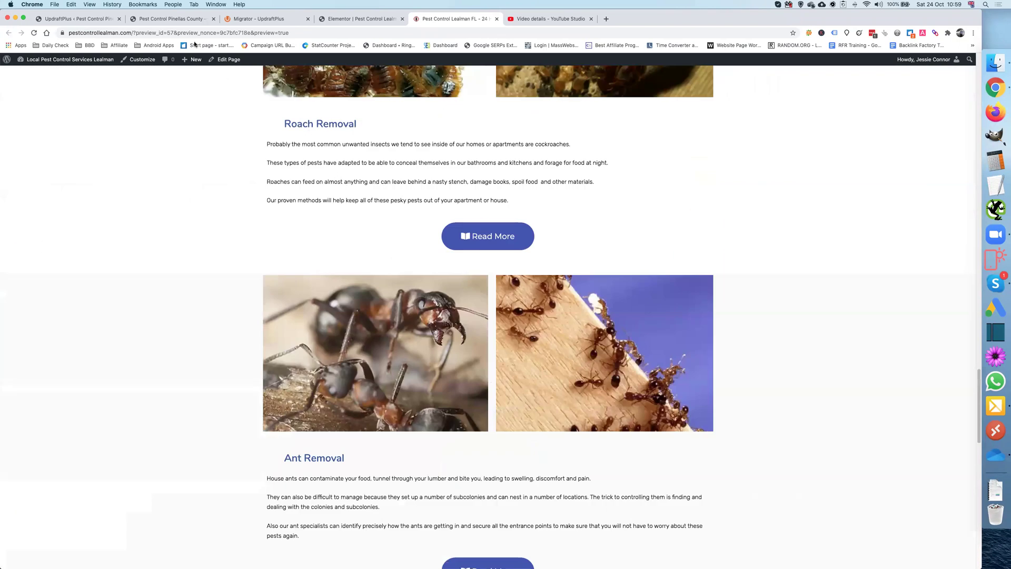
left_click(85, 20)
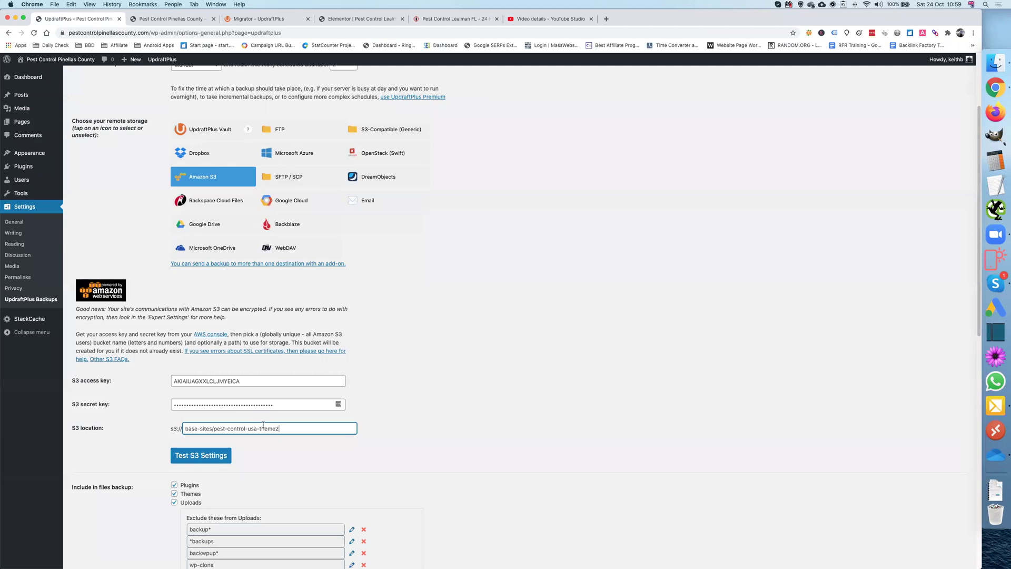
Step: Save the S3 settings and rescan remote storage to add the existing backups
scroll(158, 427, "down", 12)
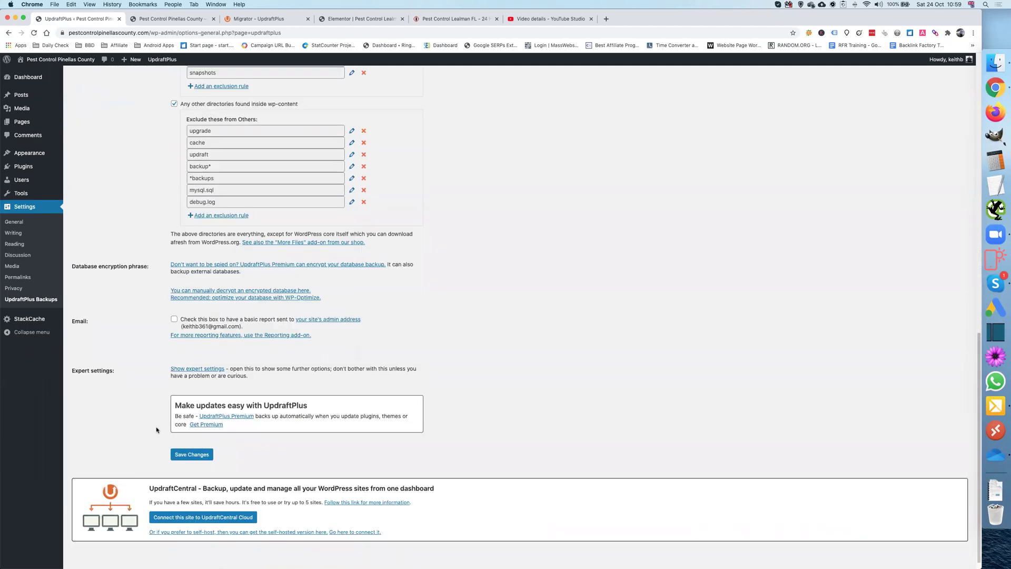
left_click(193, 455)
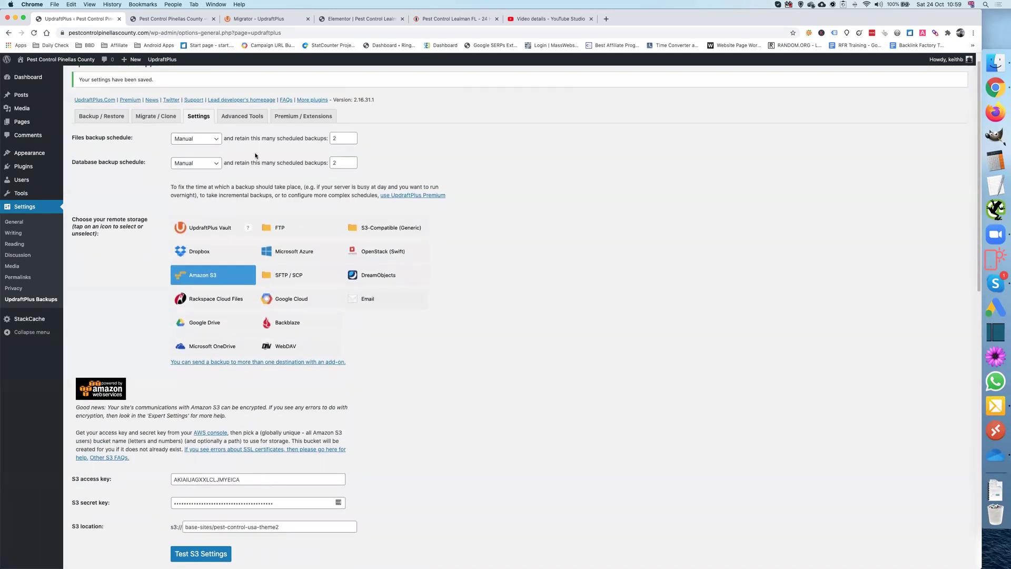
left_click(110, 120)
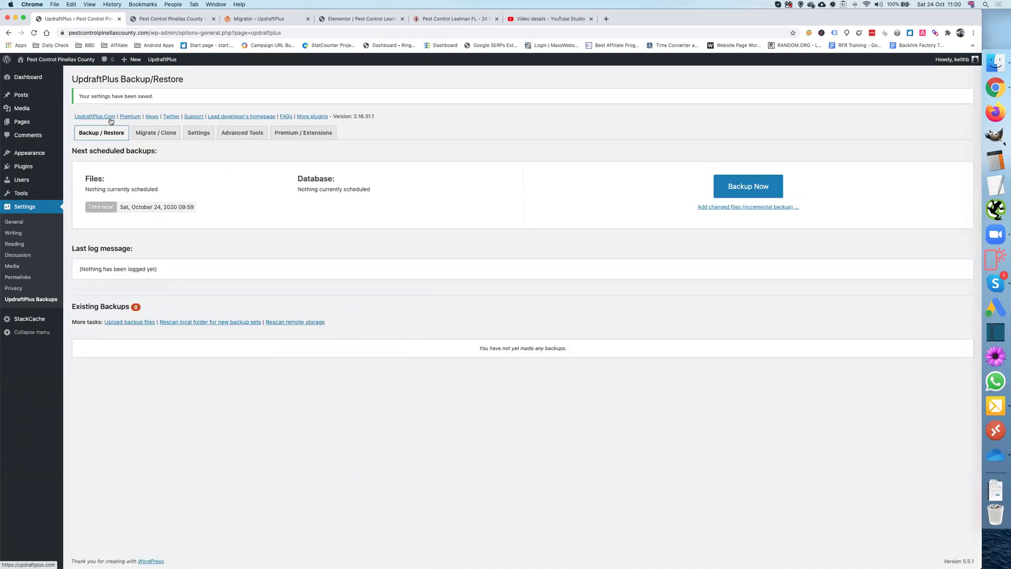
left_click(308, 322)
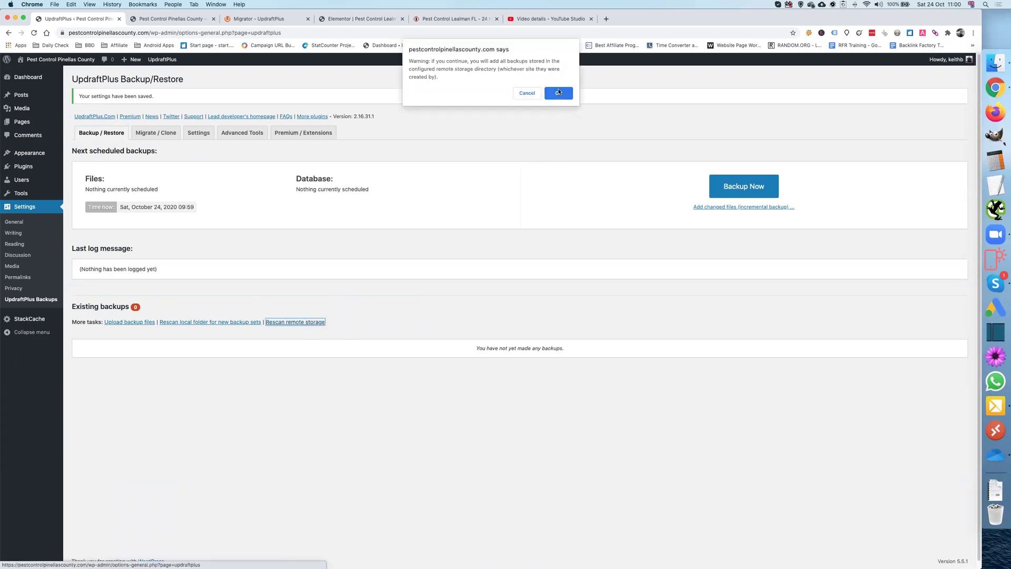
left_click(559, 93)
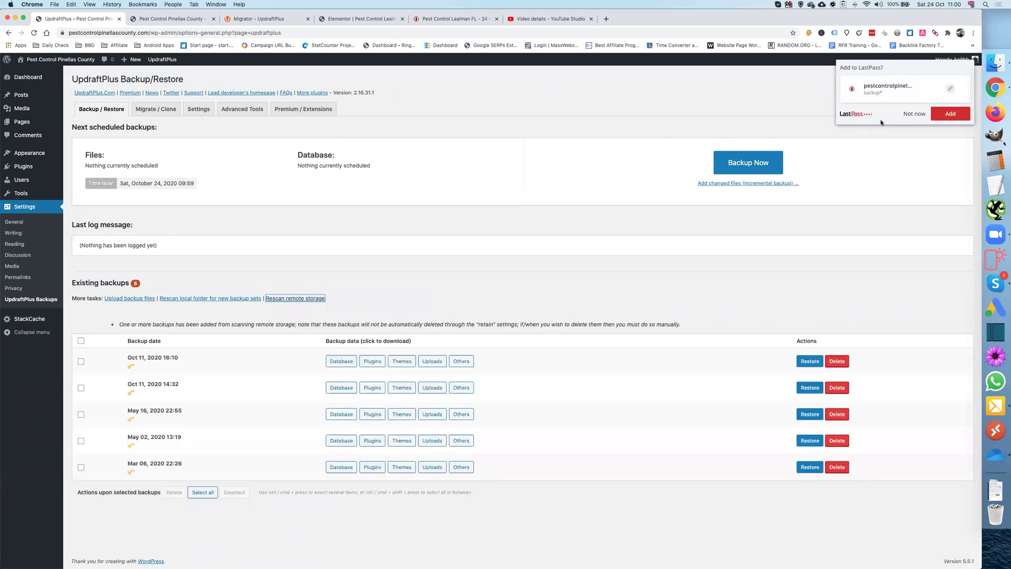
left_click(911, 114)
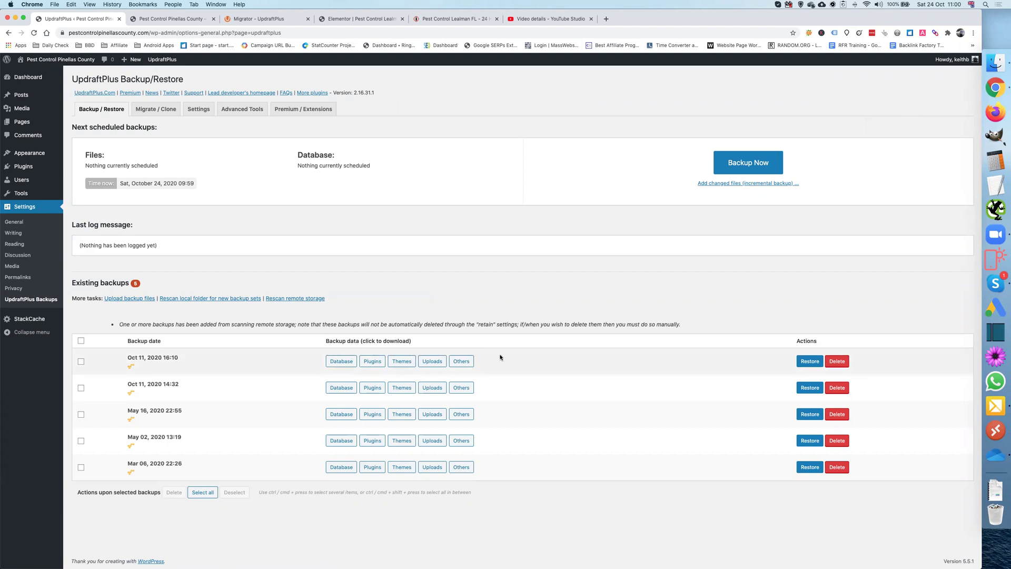
Step: Restore the Oct 11, 2020 16:10 backup with plugins, other files and database selected
left_click(808, 362)
left_click(507, 117)
left_click(506, 145)
left_click(506, 154)
left_click(642, 181)
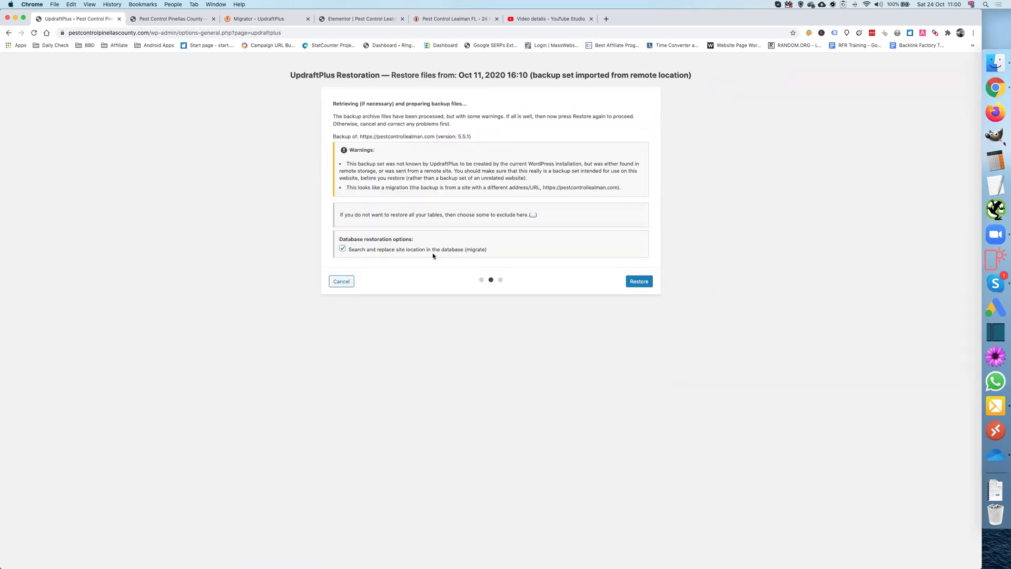
Step: Check the https Site Address in the Pinellas County site's General Settings, then return to the restore
left_click(172, 19)
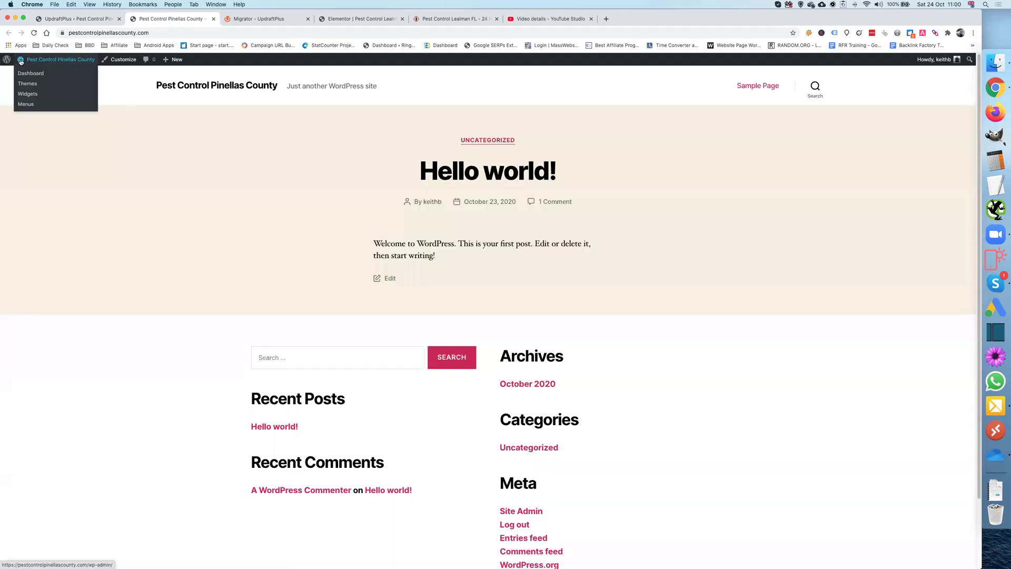
left_click(23, 74)
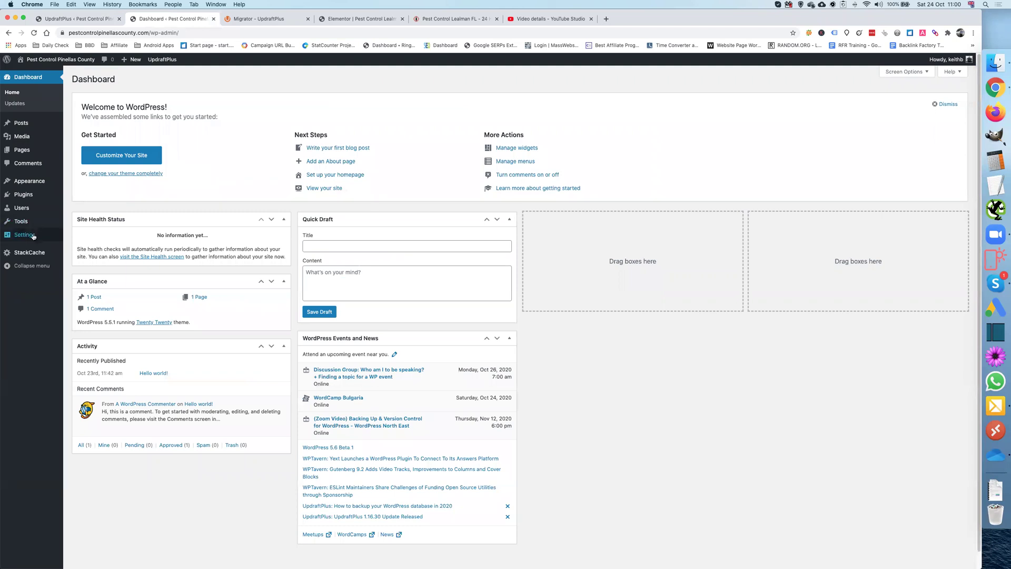
mouse_move(33, 237)
left_click(73, 239)
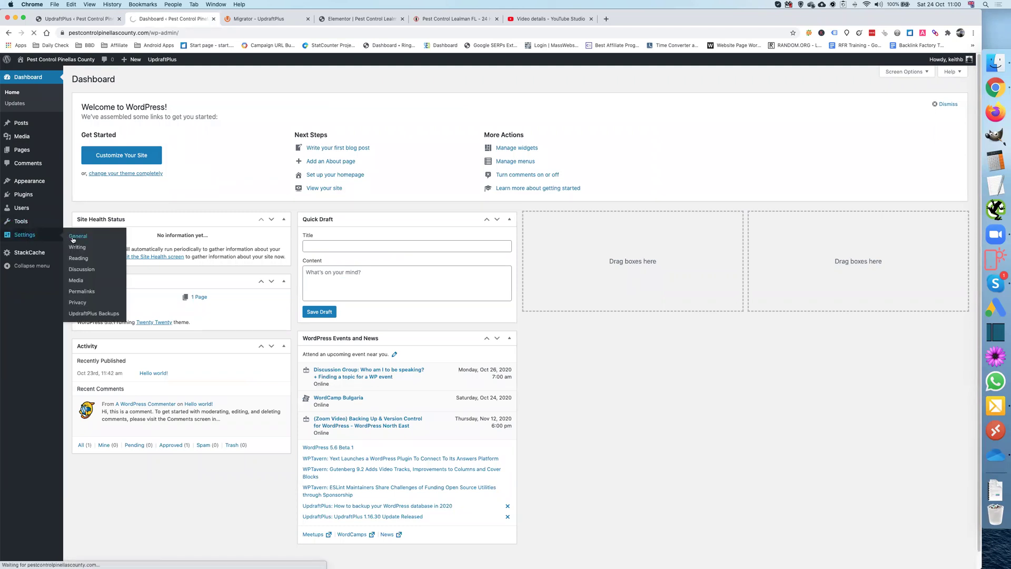
left_click_drag(182, 183, 156, 183)
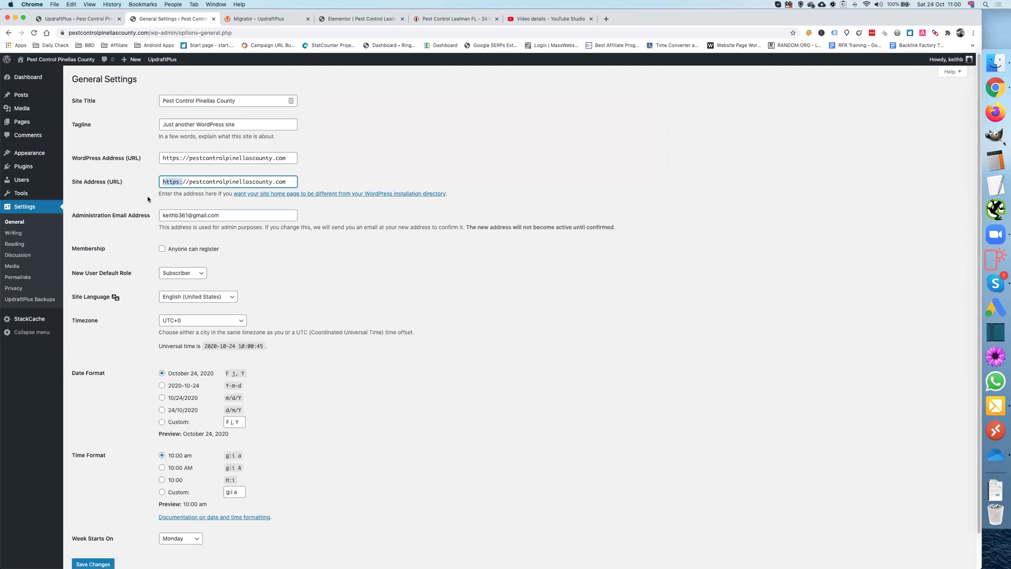
left_click(175, 182)
left_click(89, 20)
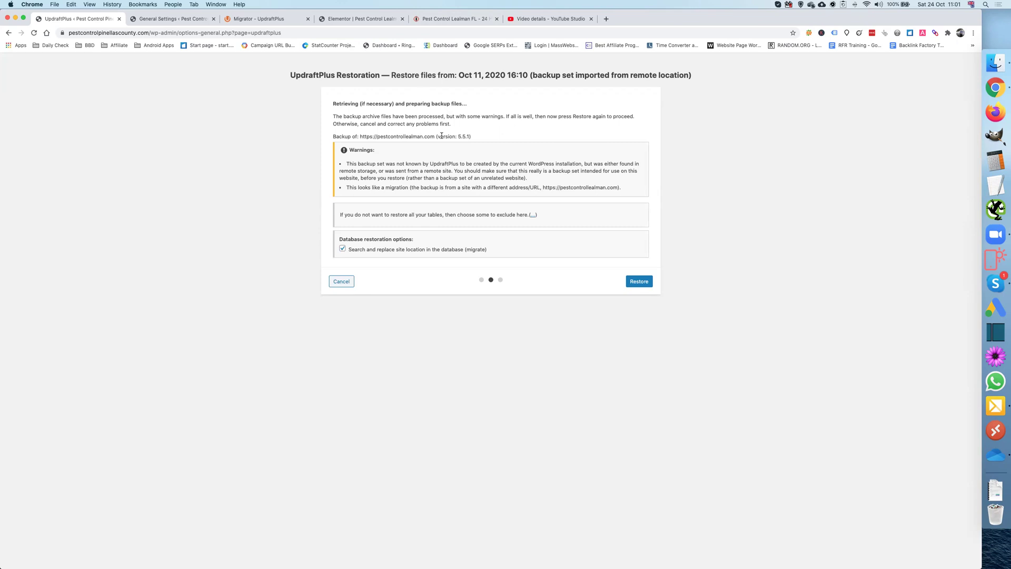
Step: Check the backup's original site URL and run the Oct 11, 2020 16:10 restore
left_click_drag(360, 136, 436, 137)
left_click(640, 281)
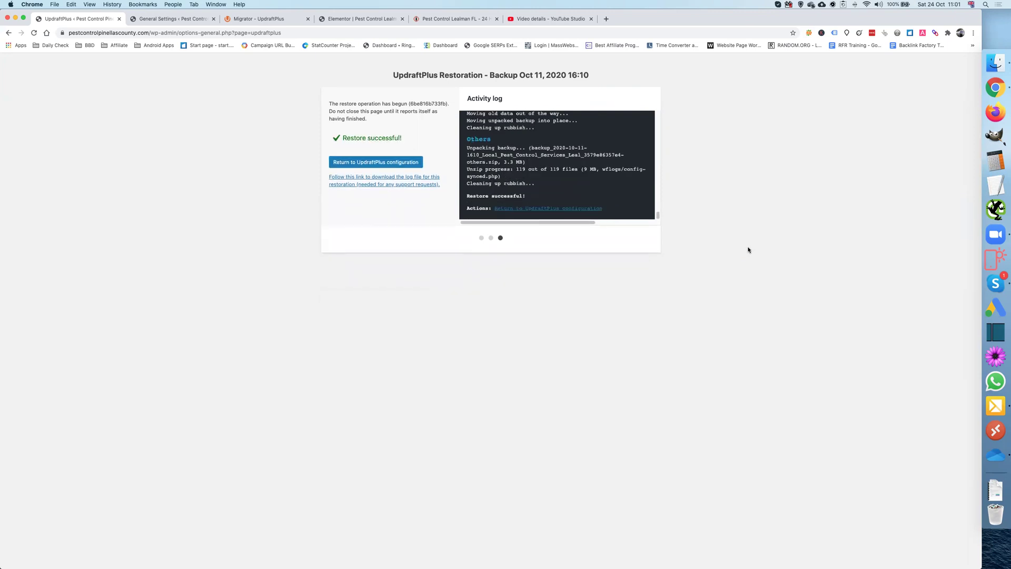
Step: Go back from the restore and log into the restored site with the account username and password
left_click(377, 164)
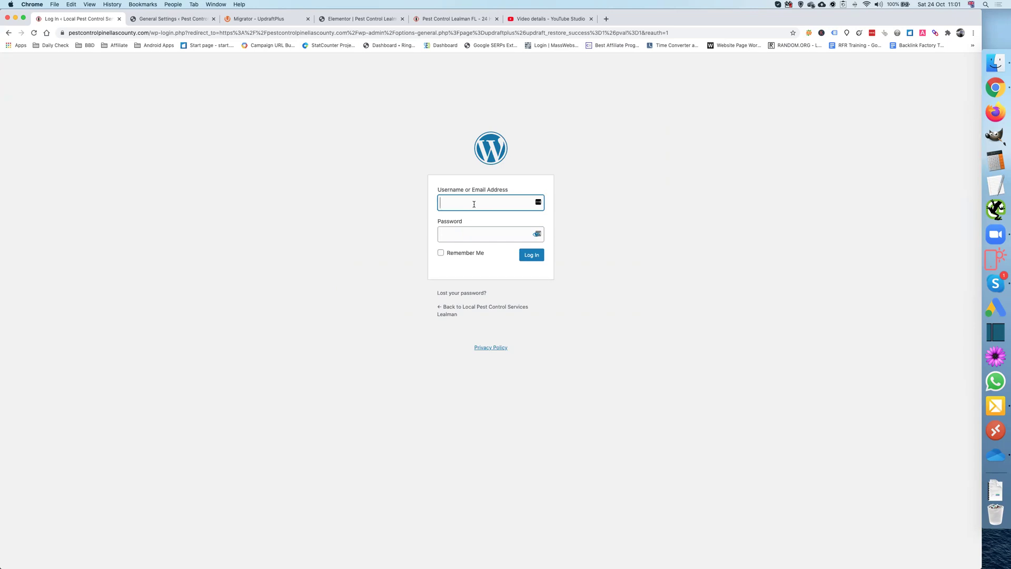
type("keithb")
key("Tab")
type("••••••••••")
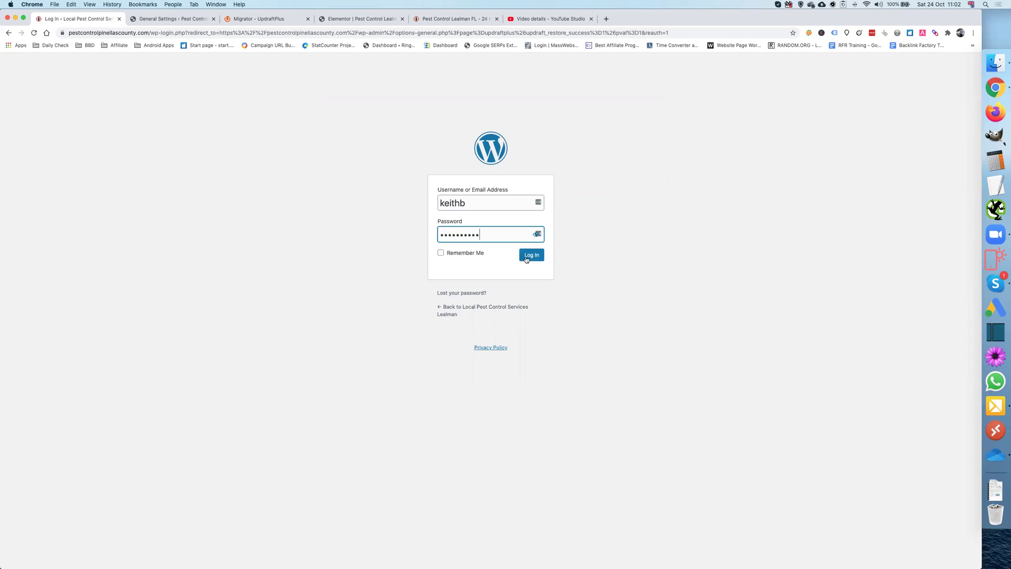
left_click(526, 257)
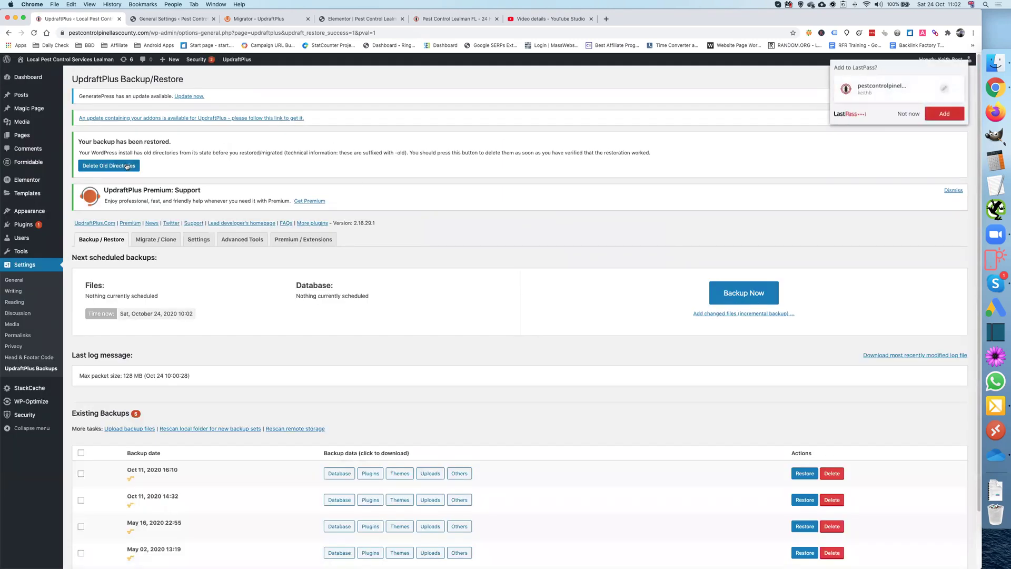
Step: Remove the old restore directories and dismiss the password, review-request and GeneratePress notices
left_click(127, 167)
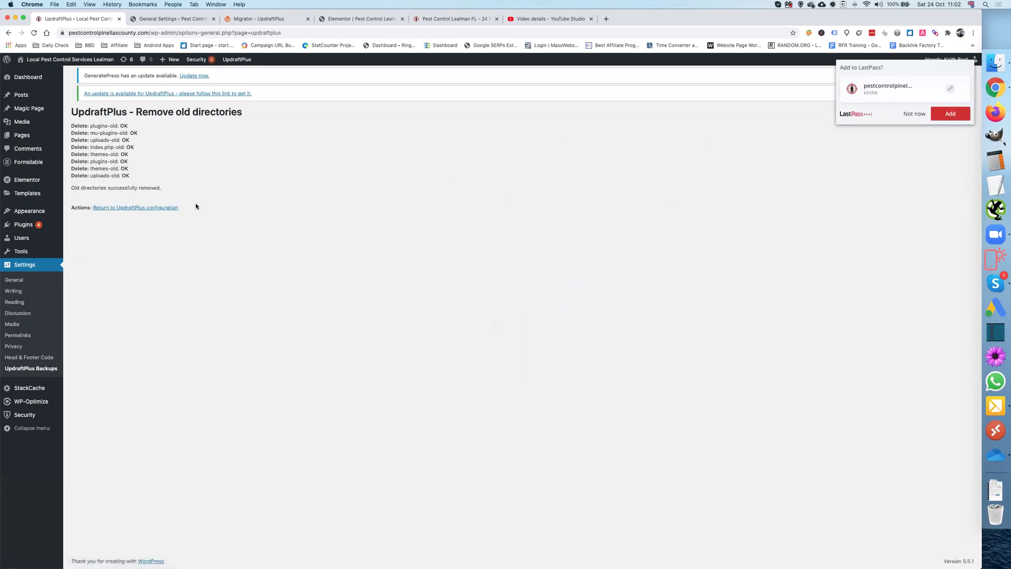
left_click(908, 115)
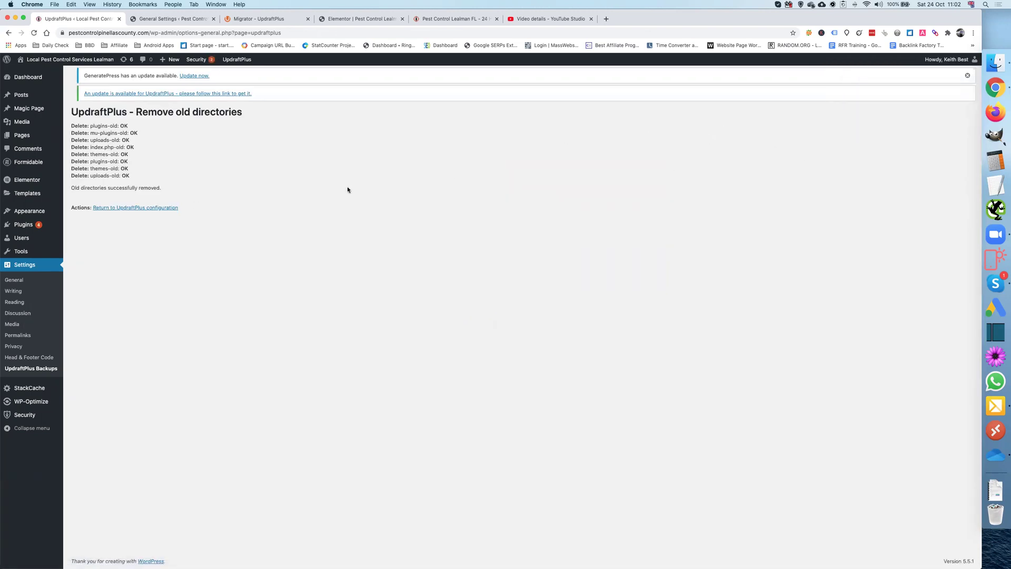
left_click(155, 207)
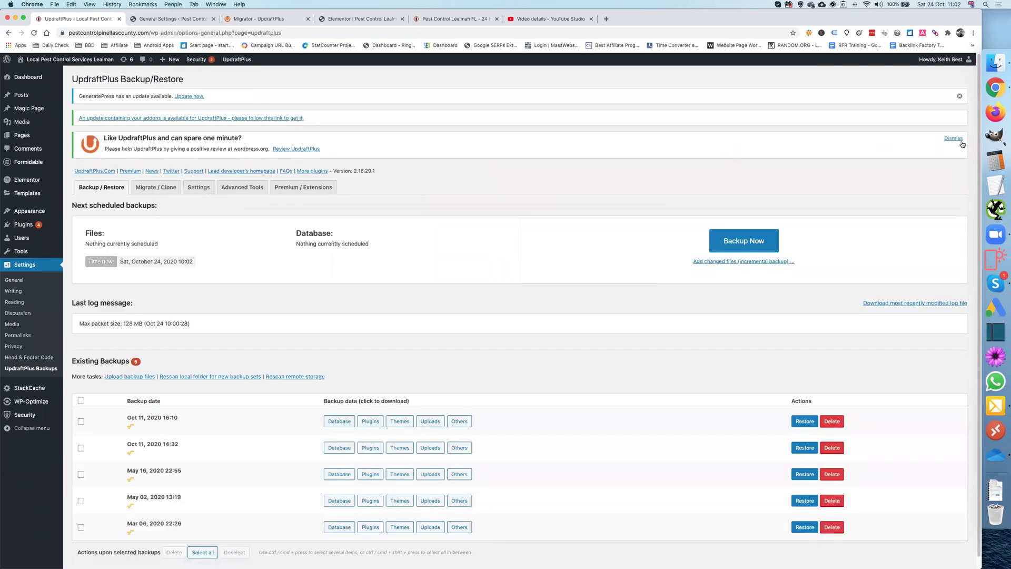
left_click(954, 139)
left_click(968, 102)
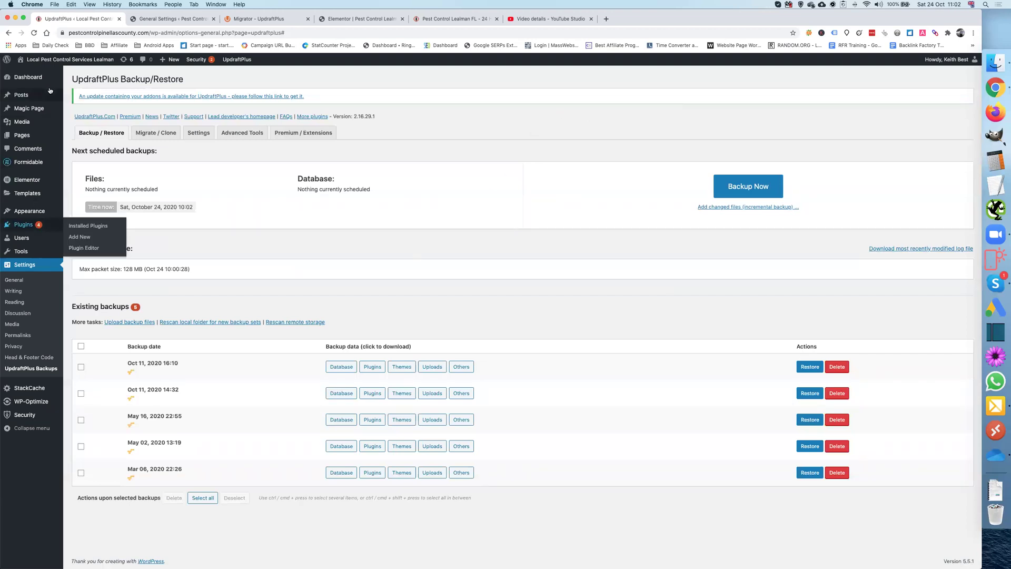
left_click(77, 90)
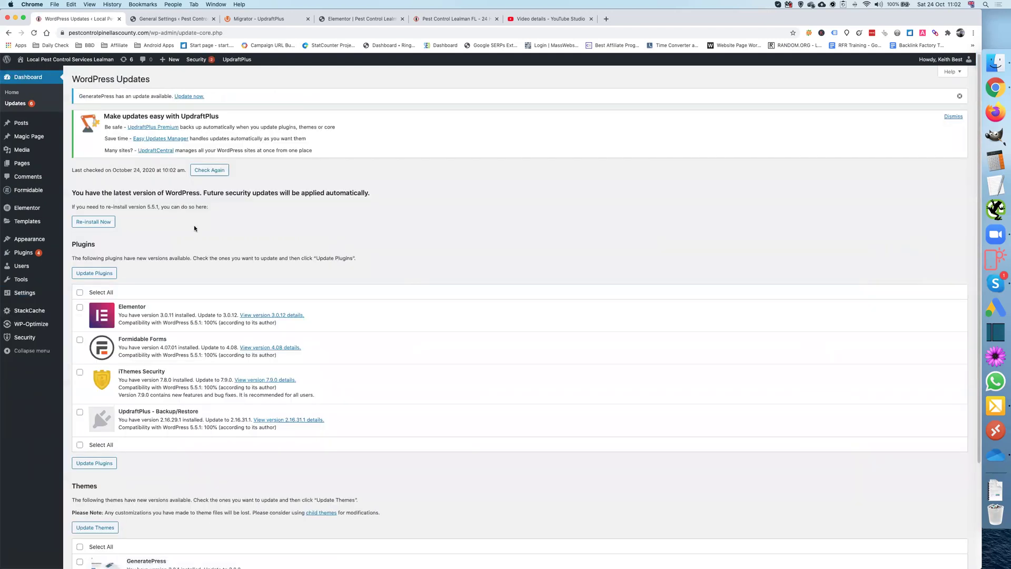
Step: Update all four pending plugins, then update the GeneratePress theme to 3.0.2
left_click(79, 292)
left_click(101, 273)
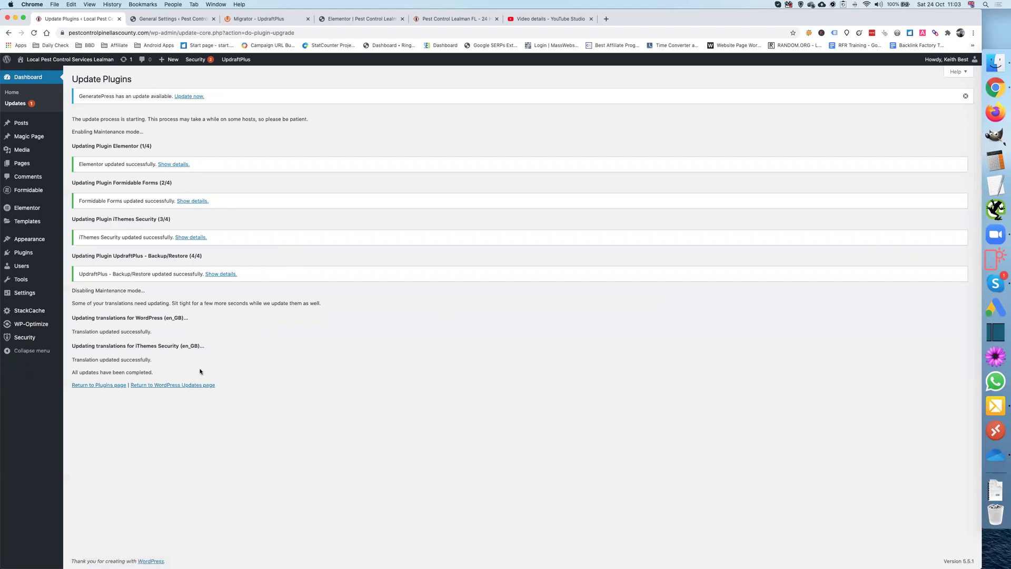
left_click(195, 387)
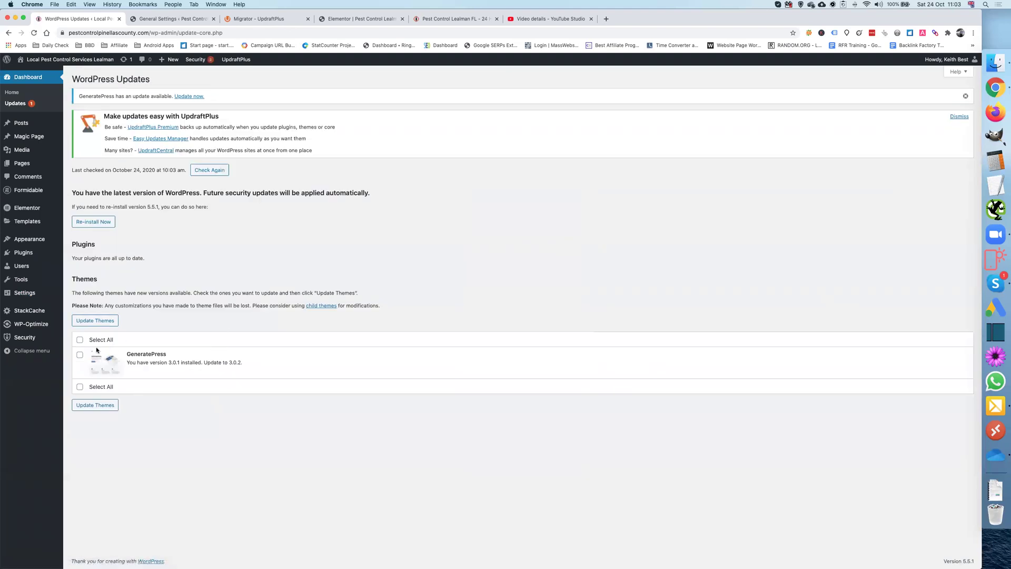
left_click(100, 322)
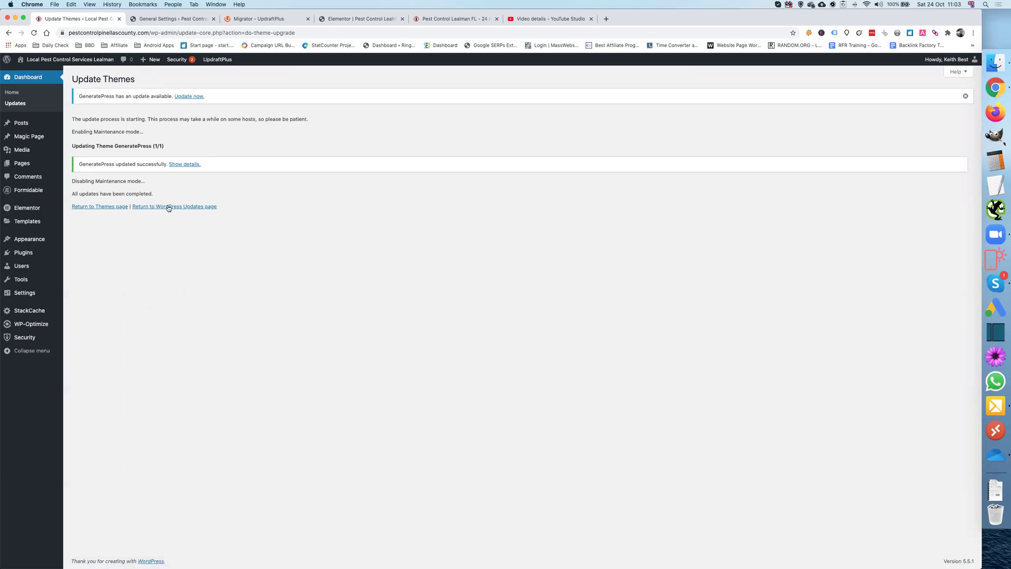
mouse_move(31, 138)
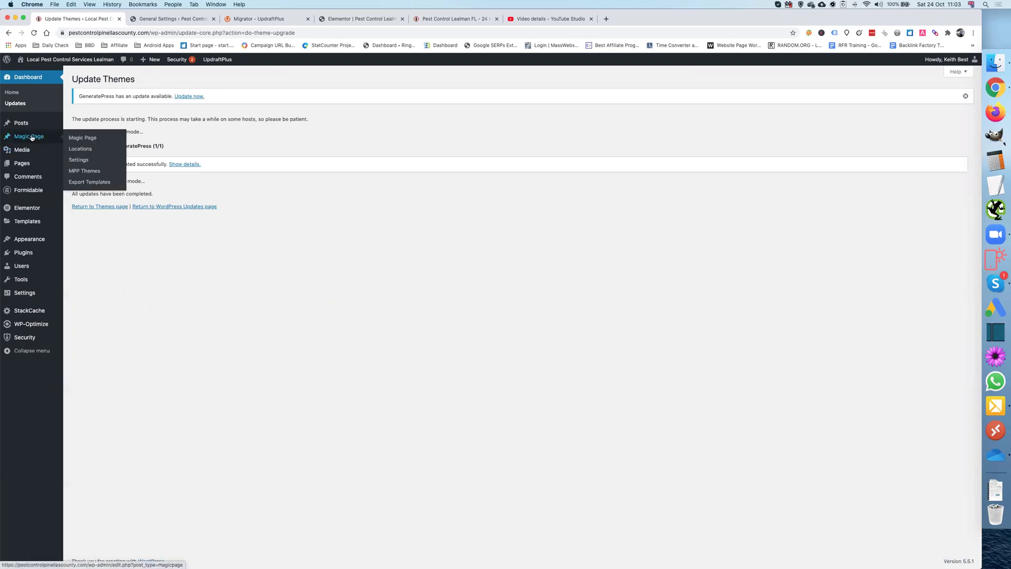
Step: Open the Domestic Pest Control [location] template and scroll its xField defaults down to the Lealman area rows
left_click(85, 141)
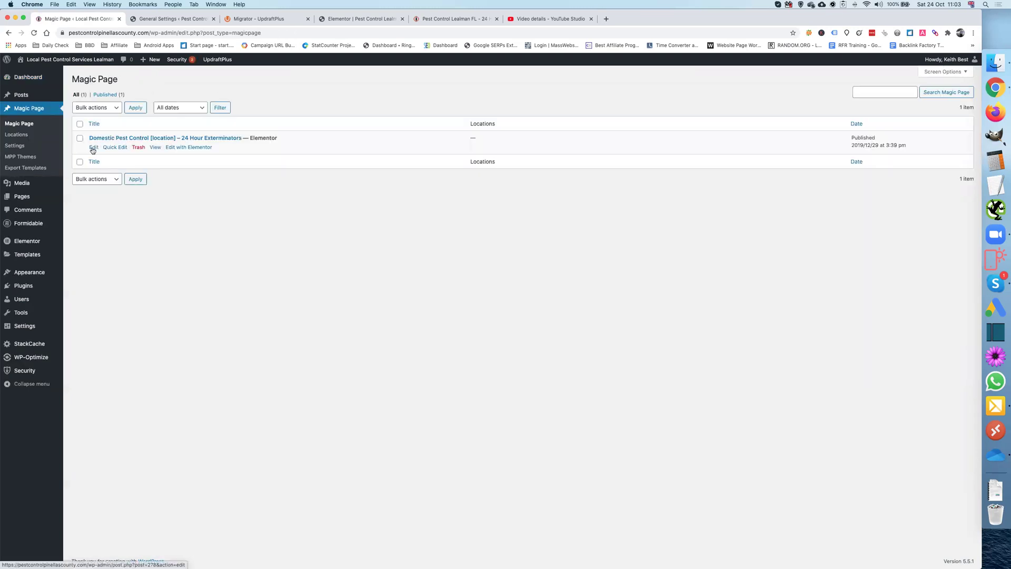
left_click(93, 148)
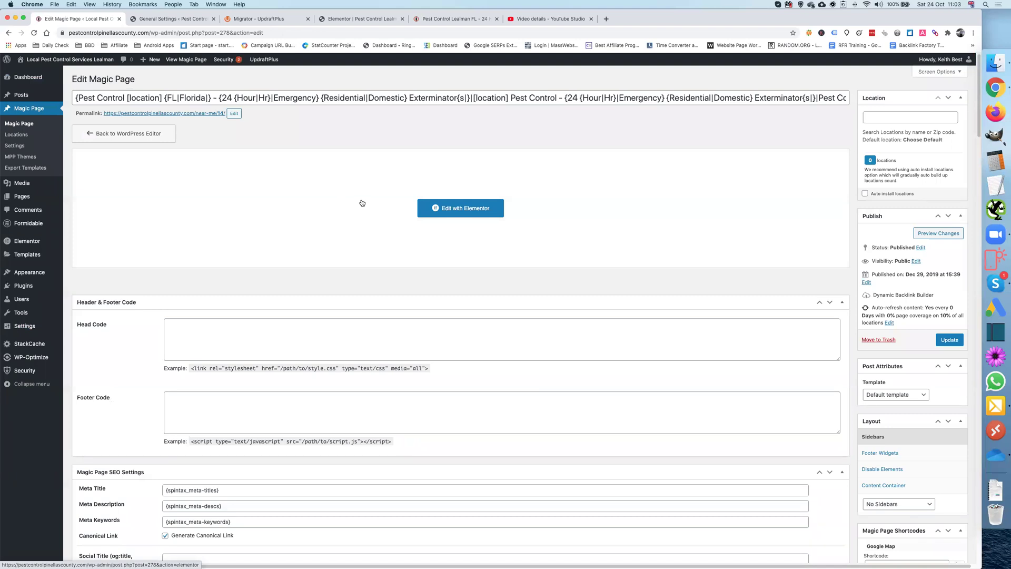
scroll(362, 203, "down", 3)
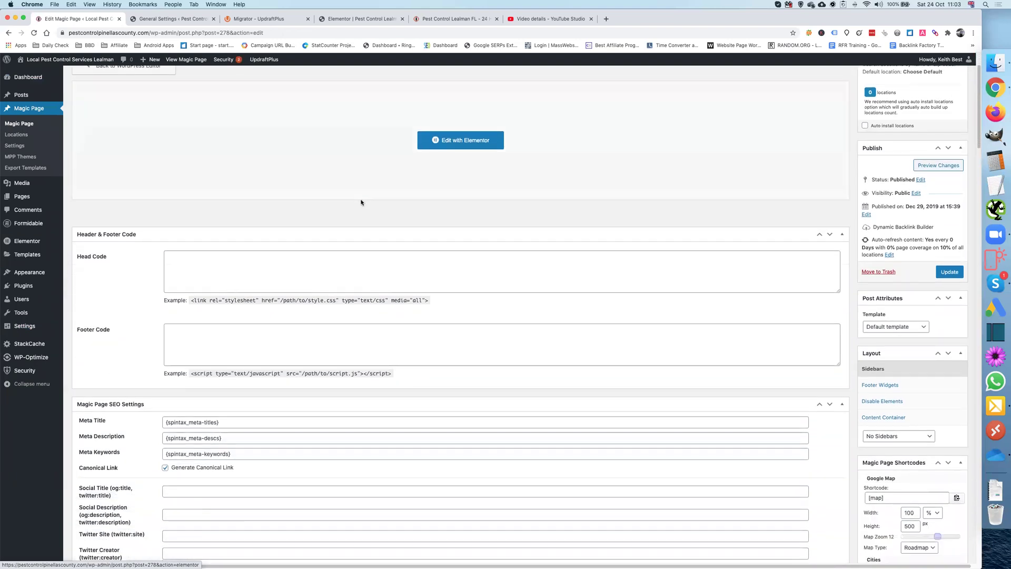
scroll(362, 203, "up", 3)
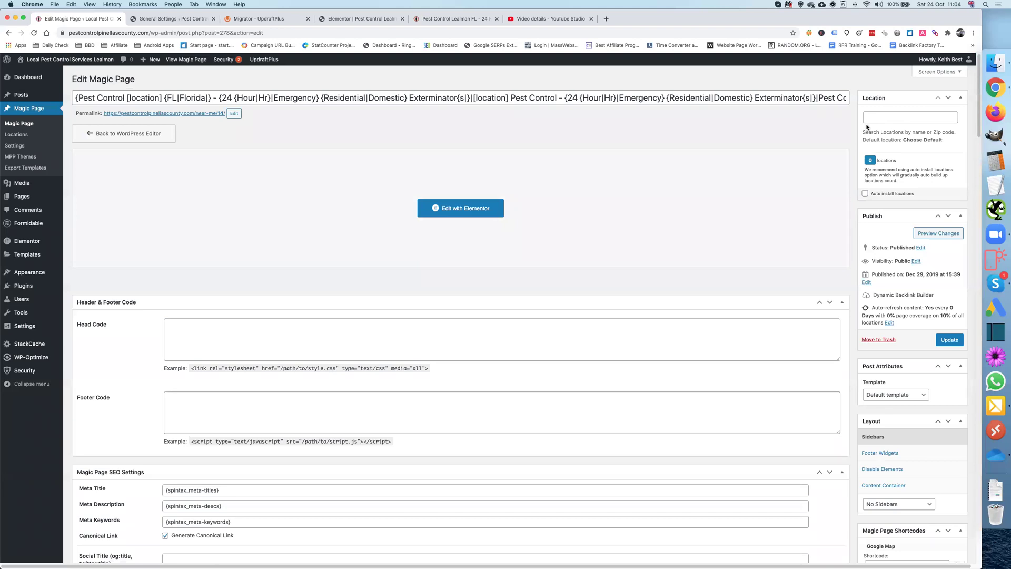
scroll(801, 194, "down", 3)
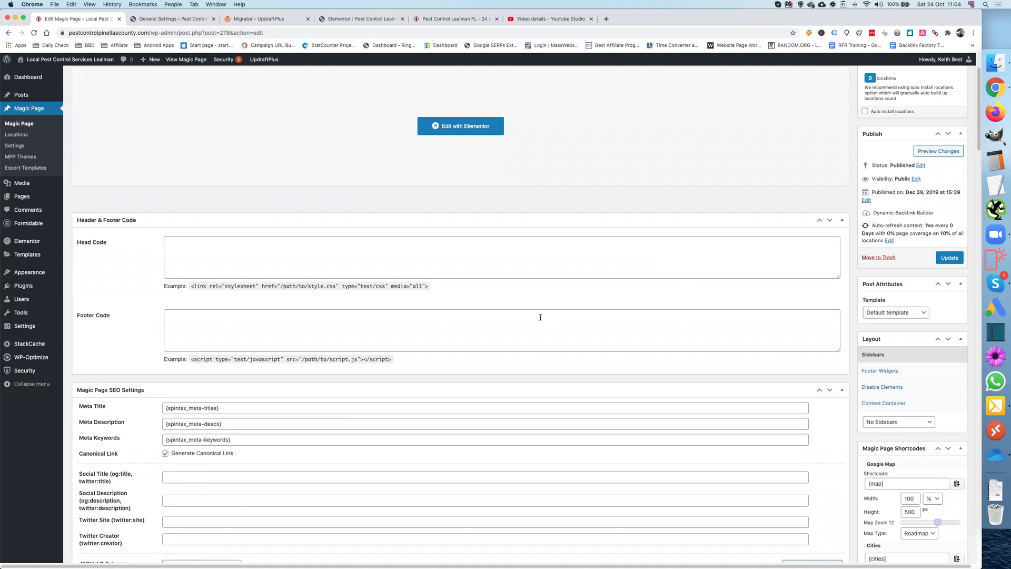
scroll(540, 317, "down", 10)
scroll(422, 311, "down", 1)
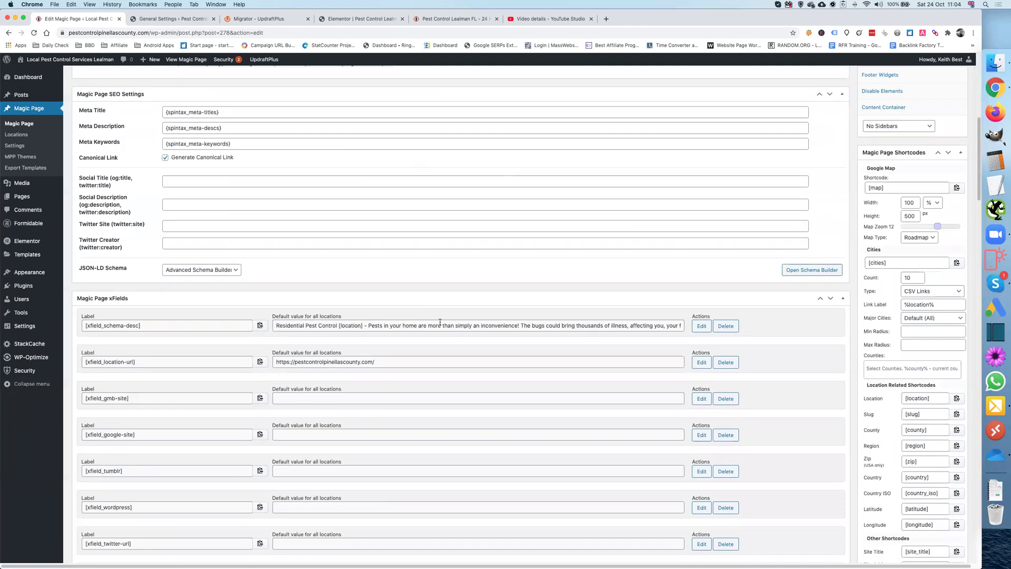
scroll(441, 322, "down", 1)
scroll(329, 354, "down", 9)
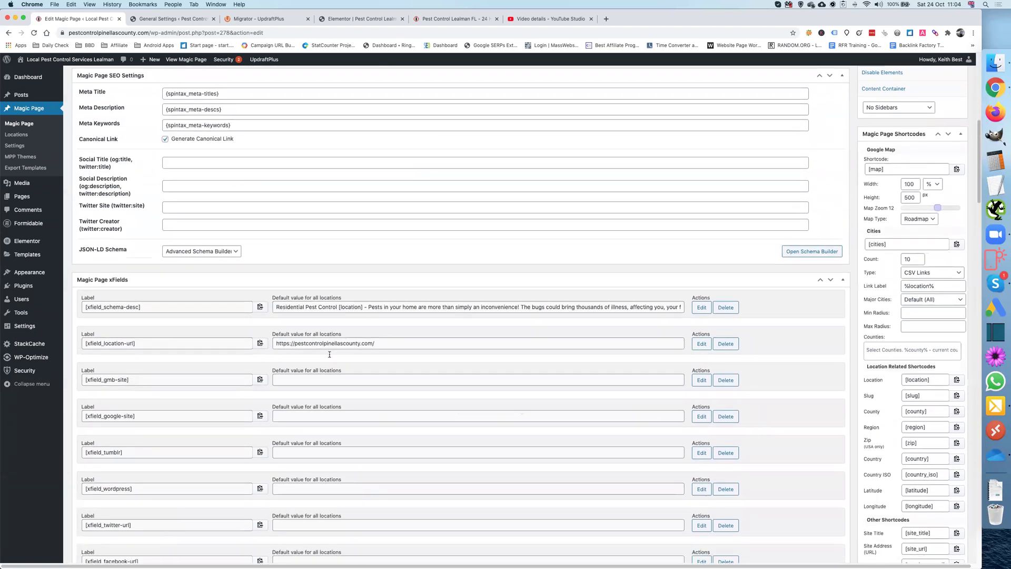
scroll(328, 353, "down", 4)
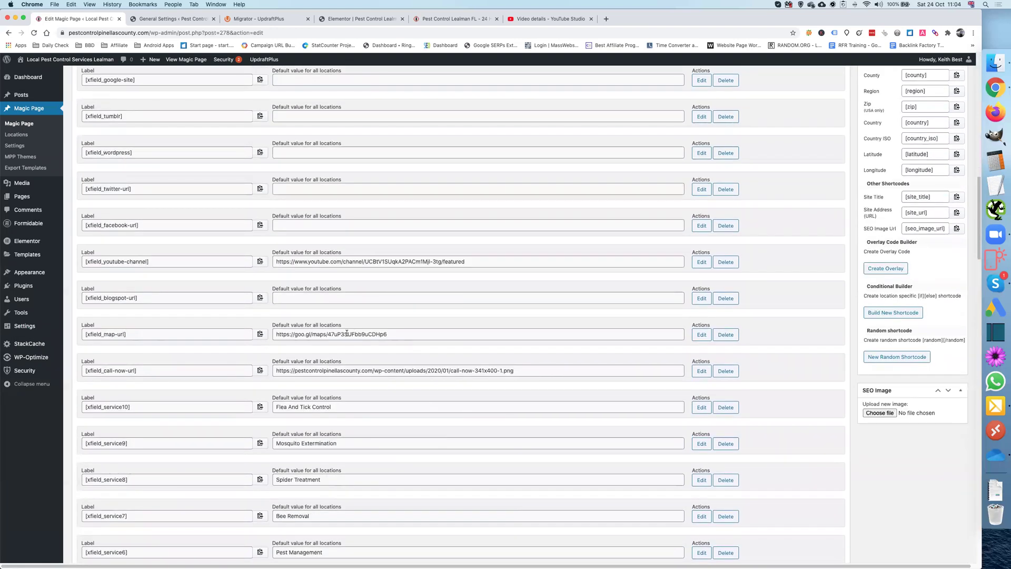
scroll(389, 336, "down", 2)
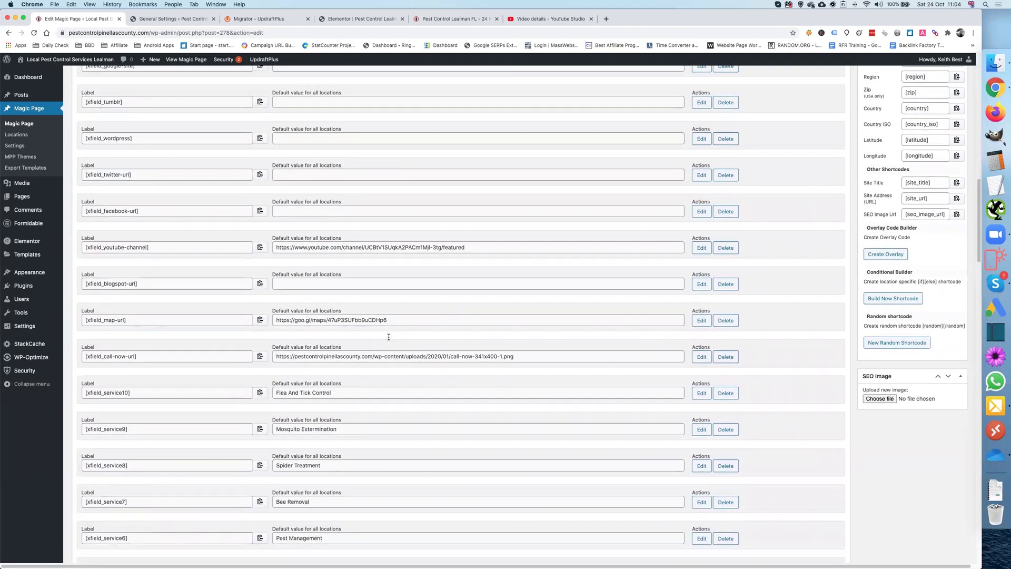
scroll(388, 337, "down", 3)
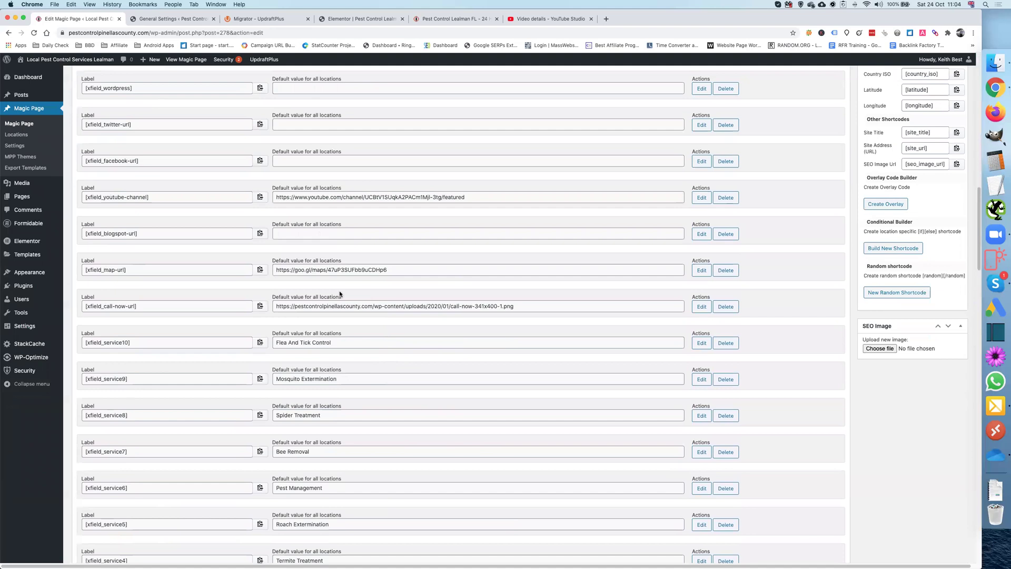
scroll(321, 298, "down", 1)
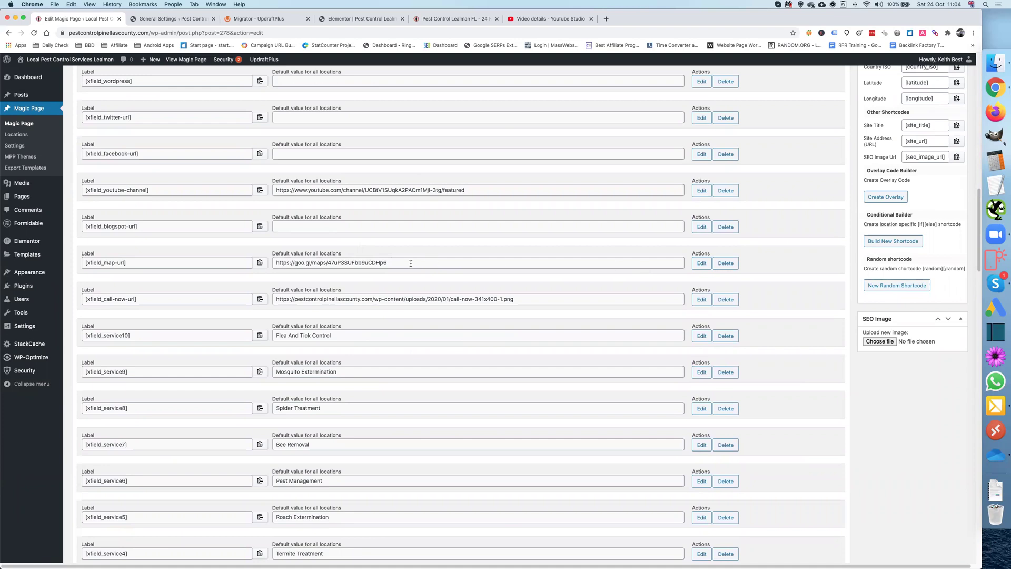
scroll(414, 262, "down", 3)
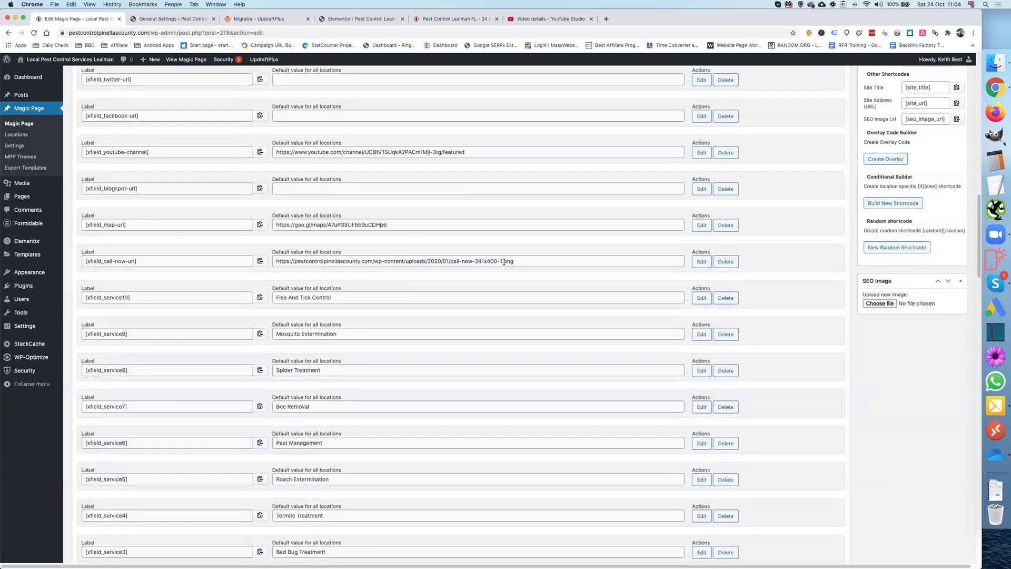
scroll(498, 261, "down", 2)
scroll(366, 260, "down", 10)
scroll(367, 260, "down", 5)
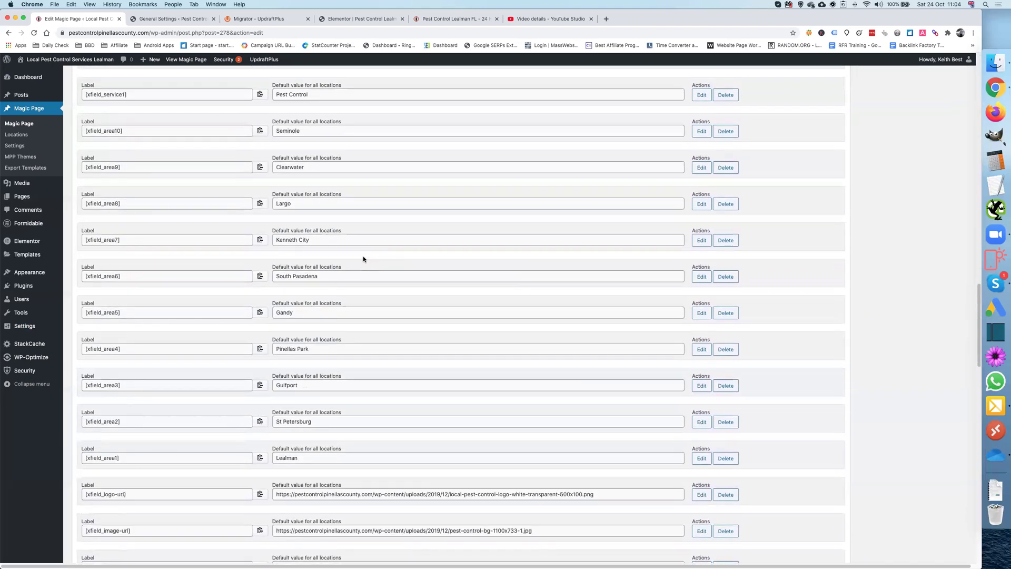
scroll(318, 221, "down", 1)
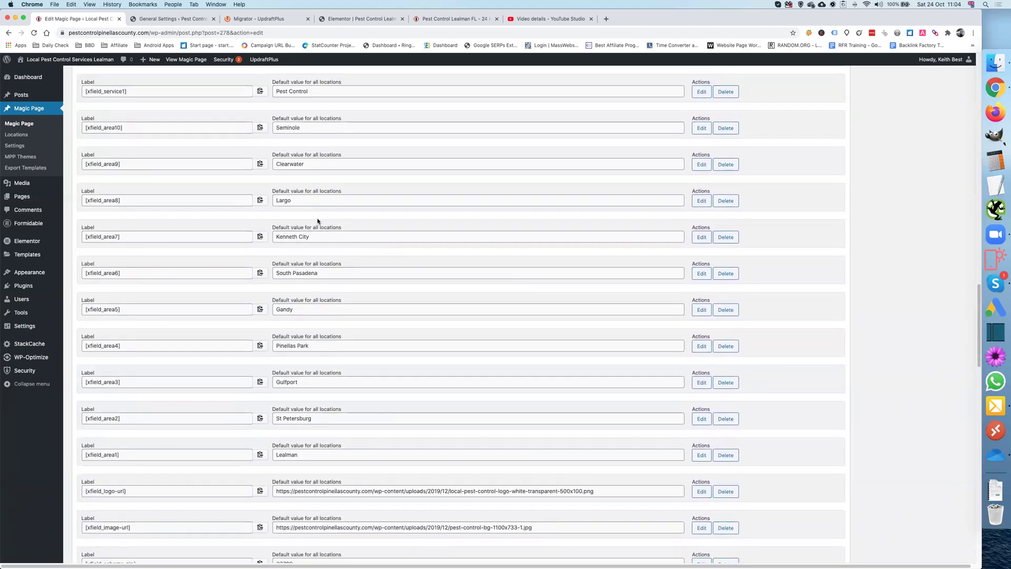
left_click(700, 239)
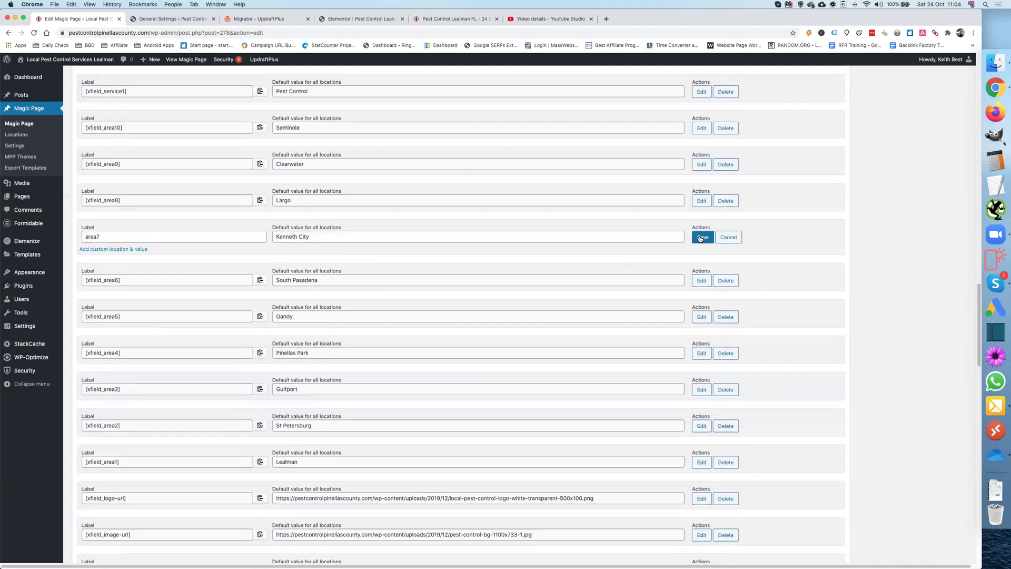
triple_click(333, 236)
key("super+c")
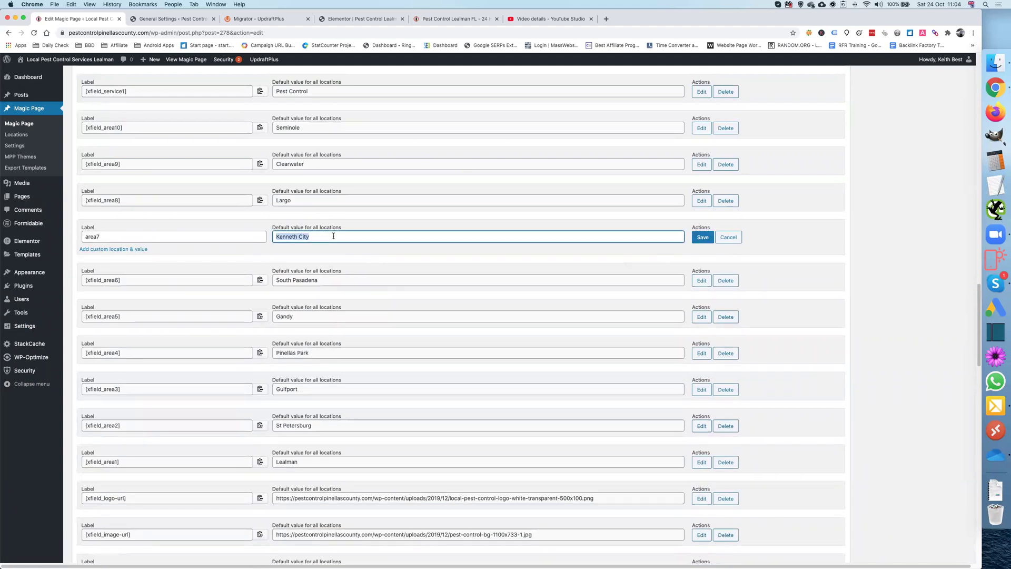
scroll(436, 299, "down", 2)
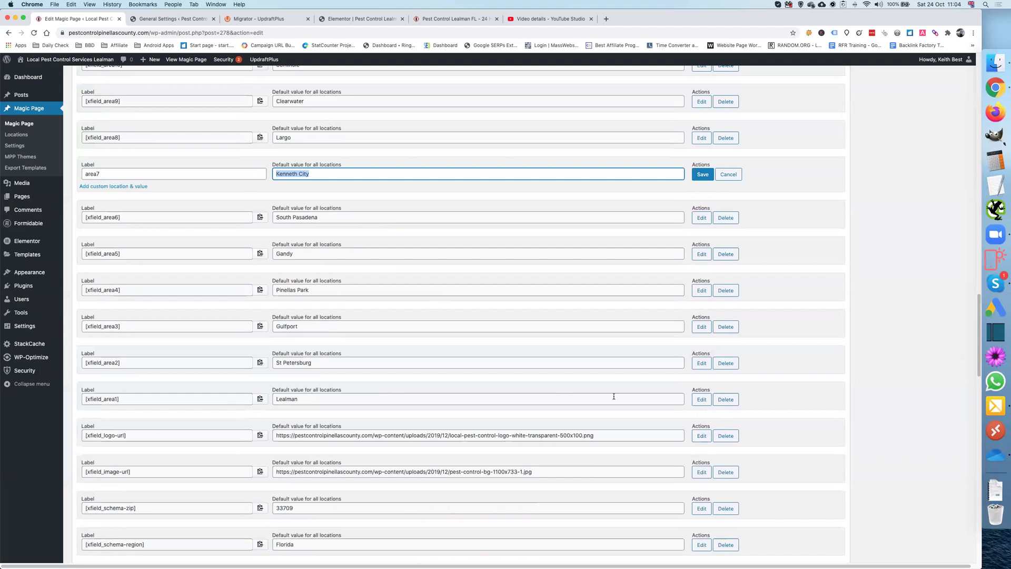
left_click(701, 400)
triple_click(344, 398)
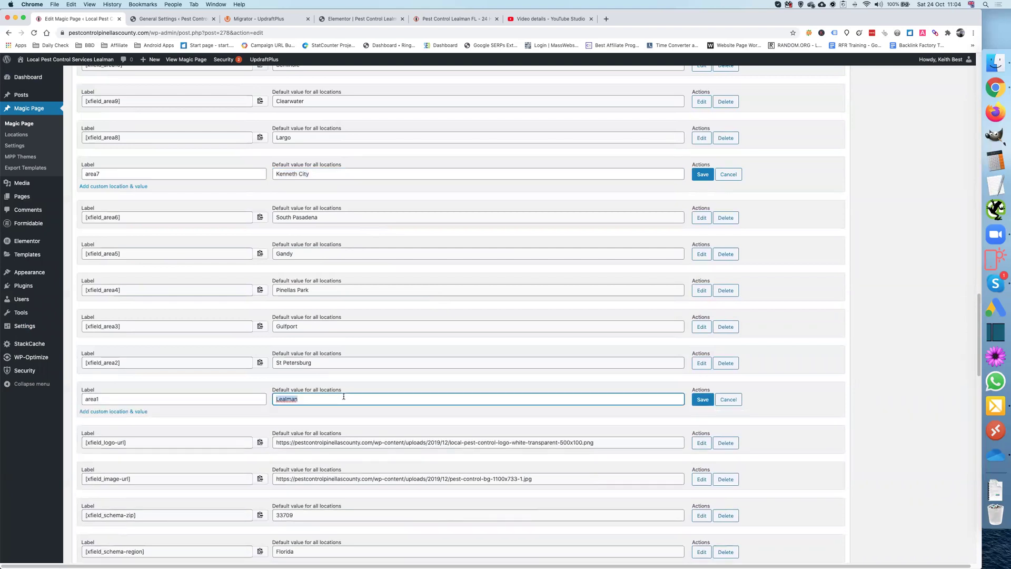
key("super+v")
left_click(702, 399)
triple_click(317, 173)
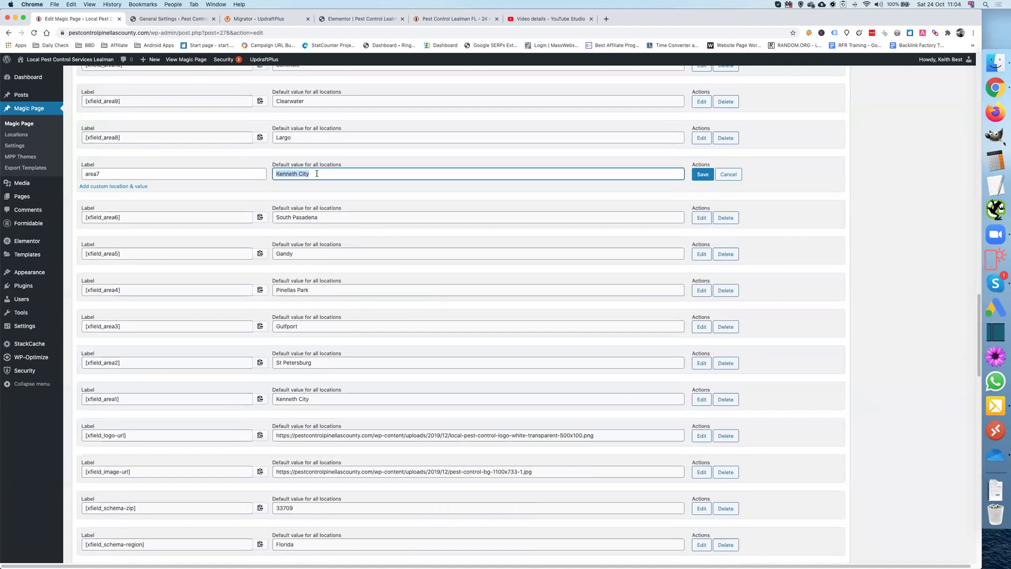
type("Lealman")
left_click(703, 174)
scroll(401, 221, "down", 3)
scroll(395, 232, "down", 3)
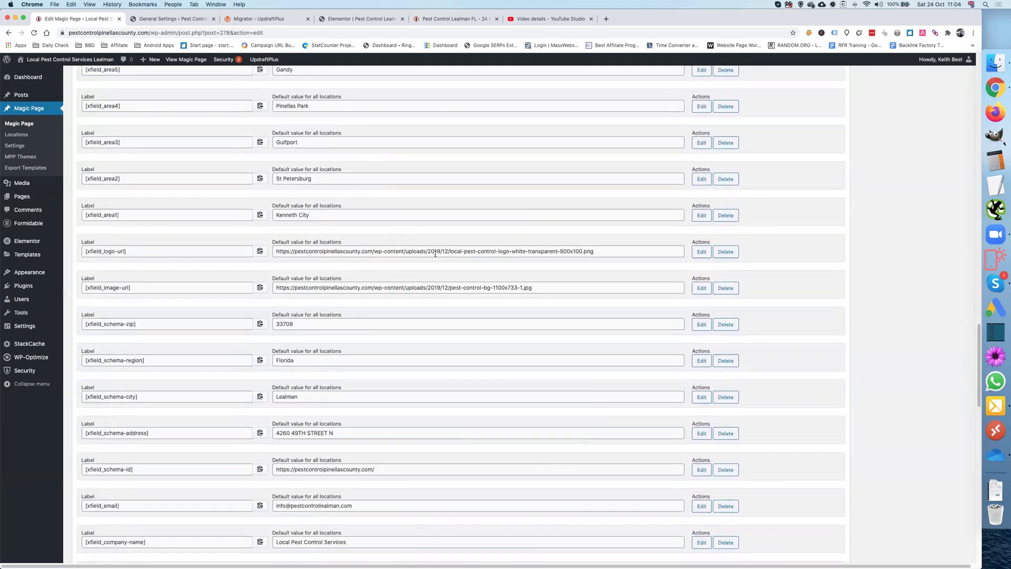
scroll(417, 274, "down", 1)
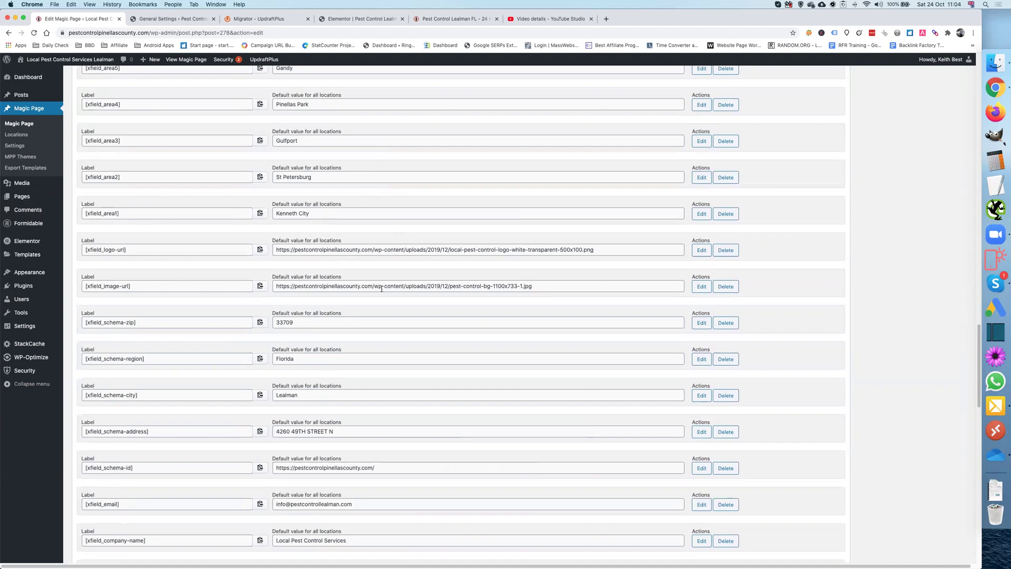
scroll(500, 288, "down", 1)
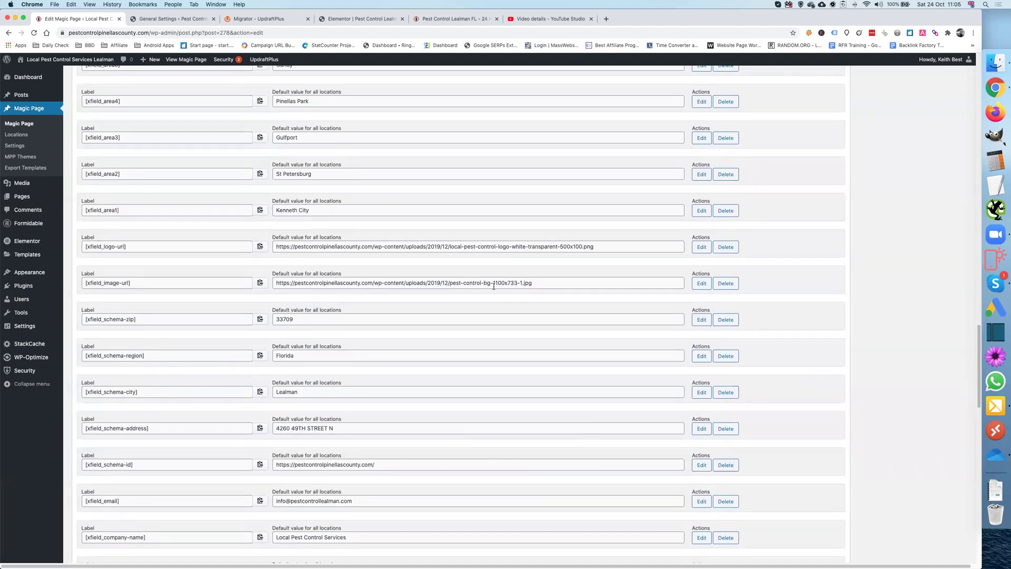
scroll(494, 287, "down", 1)
scroll(343, 291, "down", 2)
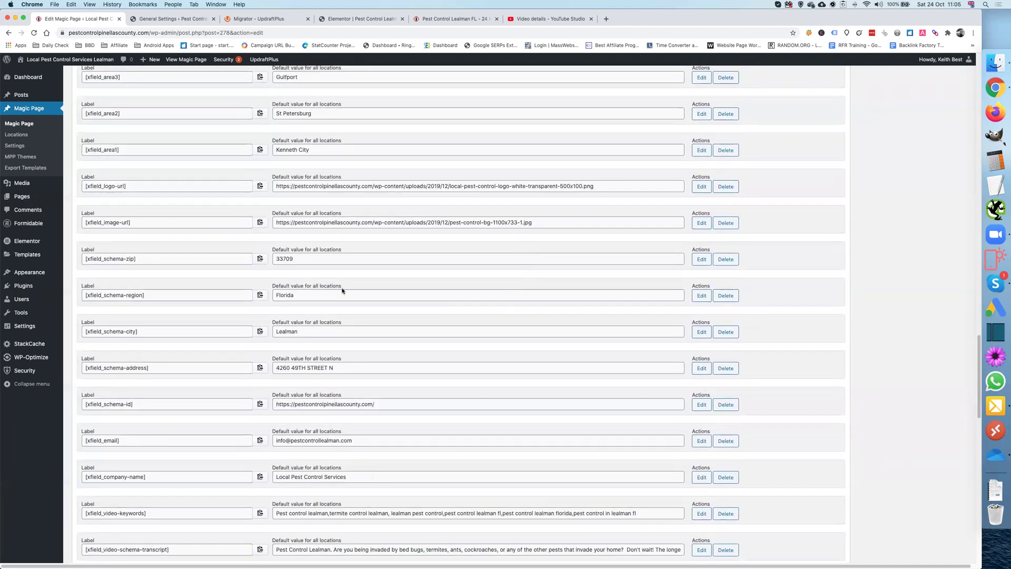
scroll(342, 289, "down", 1)
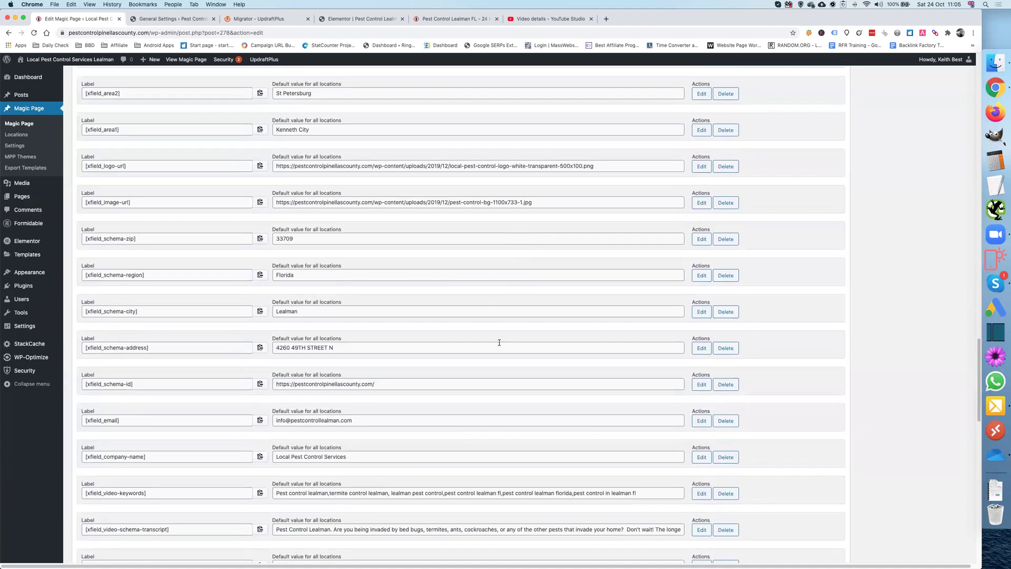
Step: Paste the full Kenneth City address into schema-address and cut 'Kenneth City' out of it
left_click(699, 347)
left_click(698, 312)
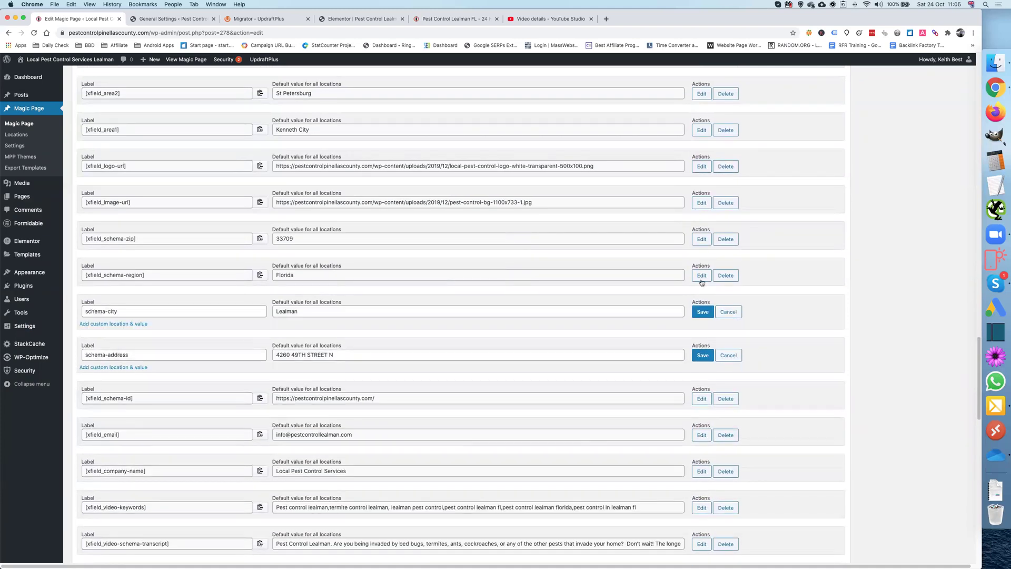
left_click(698, 275)
left_click(701, 239)
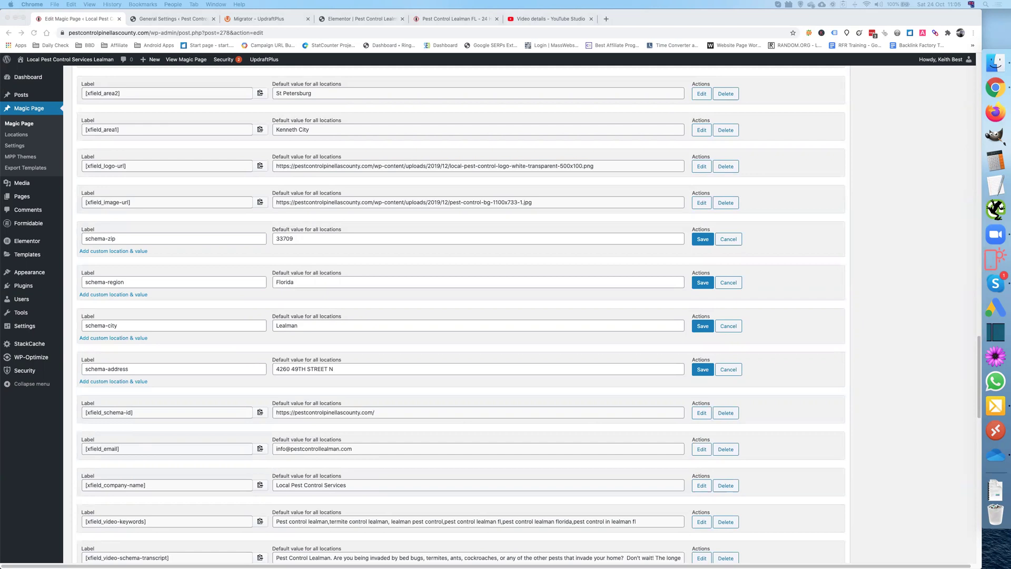
left_click(352, 368)
key("super+a")
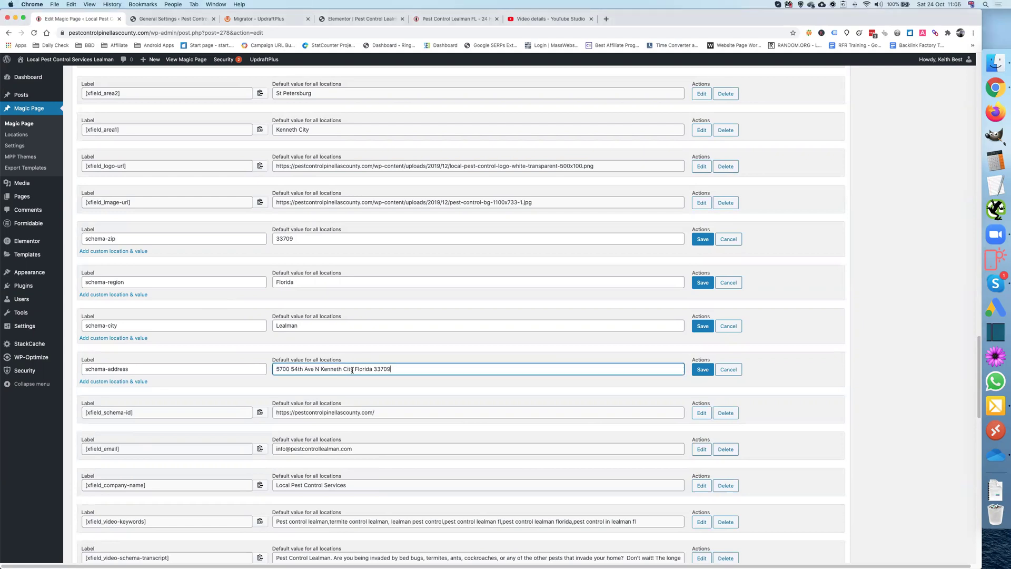
double_click(330, 369)
left_click_drag(334, 370, 354, 369)
key("super+x")
Step: Replace Lealman with Kenneth City in schema-city and strip Florida and zip 33709 from the address
double_click(310, 325)
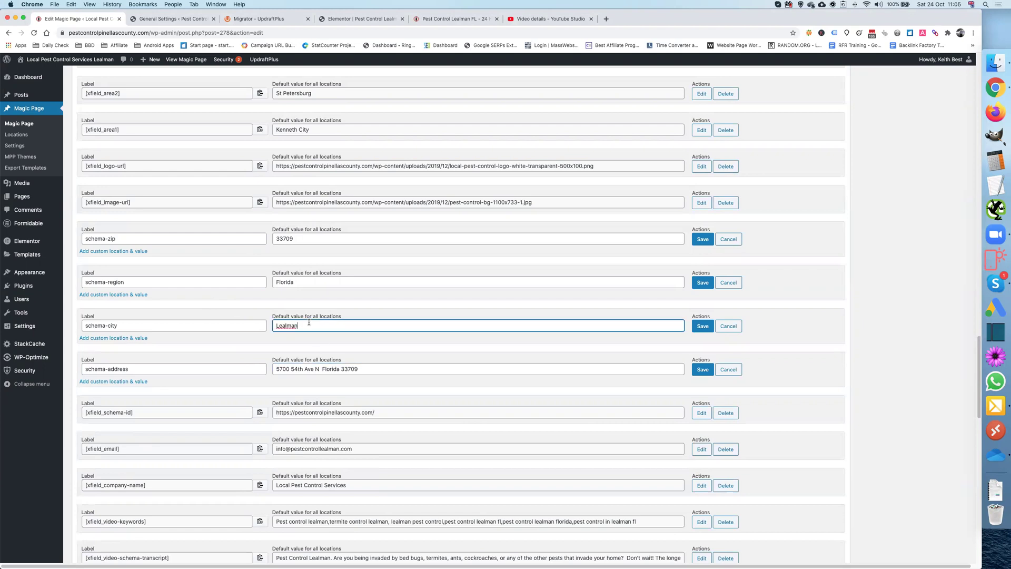
key("super+v")
double_click(330, 369)
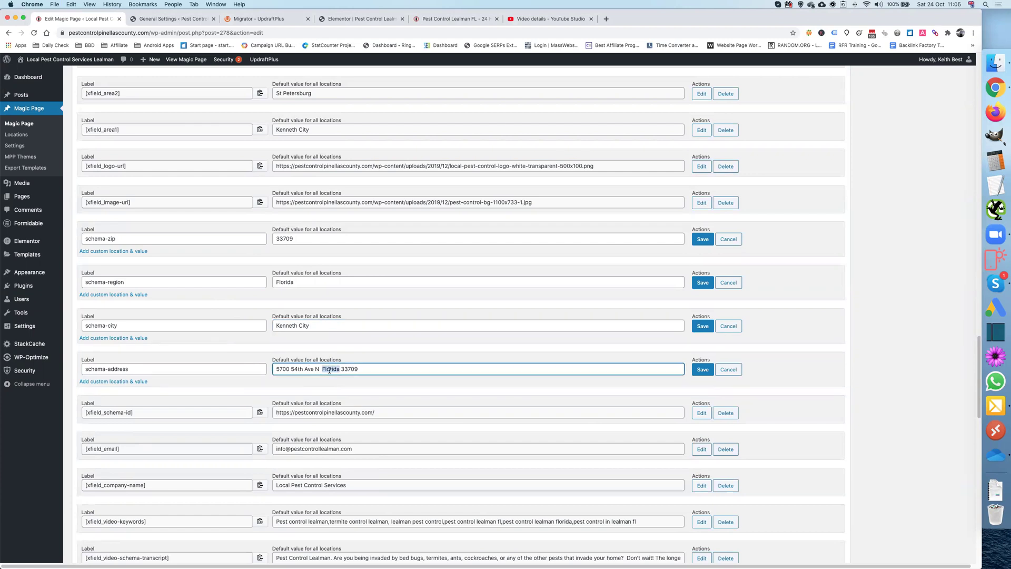
key("BackSpace")
double_click(337, 369)
key("super+c")
key("BackSpace")
Step: Put zip 33709 into schema-zip and save the zip, region, city and address fields
left_click(289, 238)
double_click(289, 238)
key("super+v")
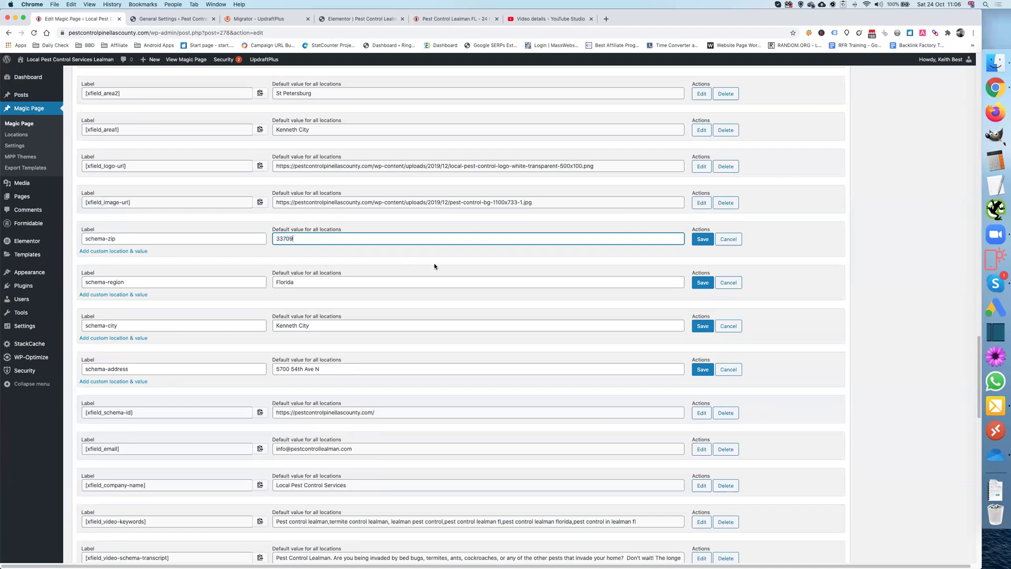
left_click(703, 239)
left_click(703, 275)
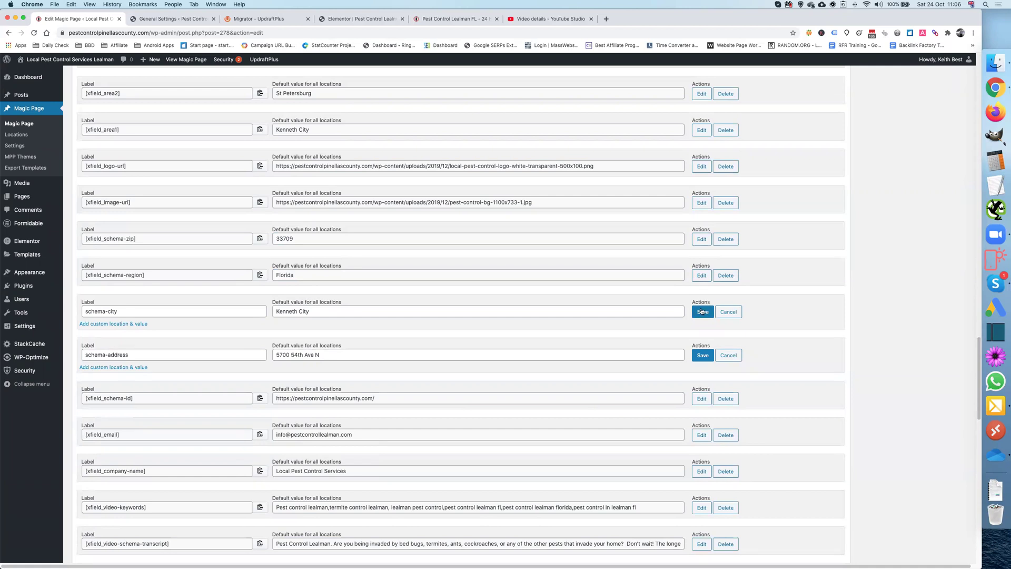
left_click(703, 312)
left_click(704, 348)
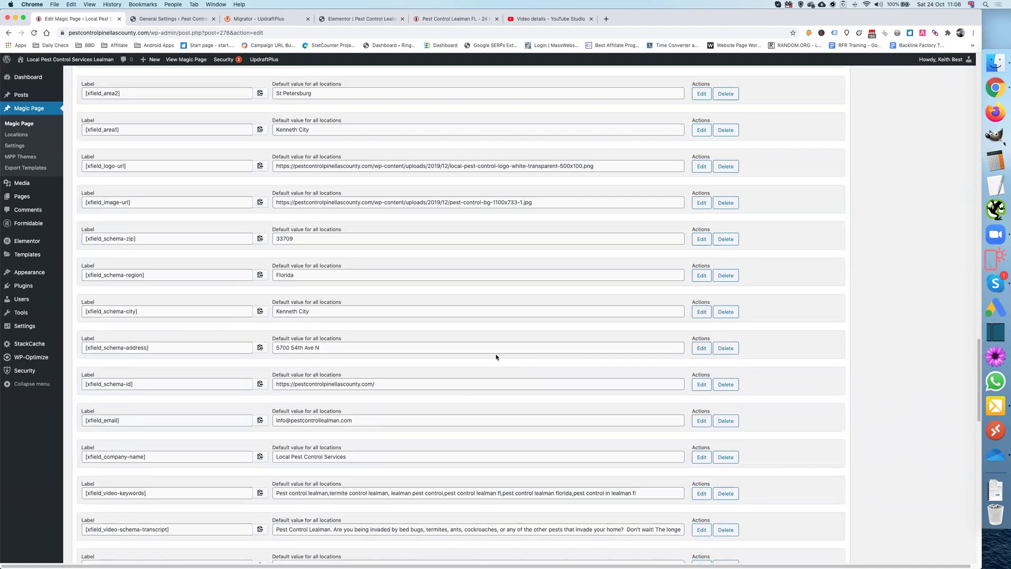
Step: Swap the email's domain for pestcontrolpinellascounty.com and save the email and schema-id fields
scroll(497, 354, "down", 1)
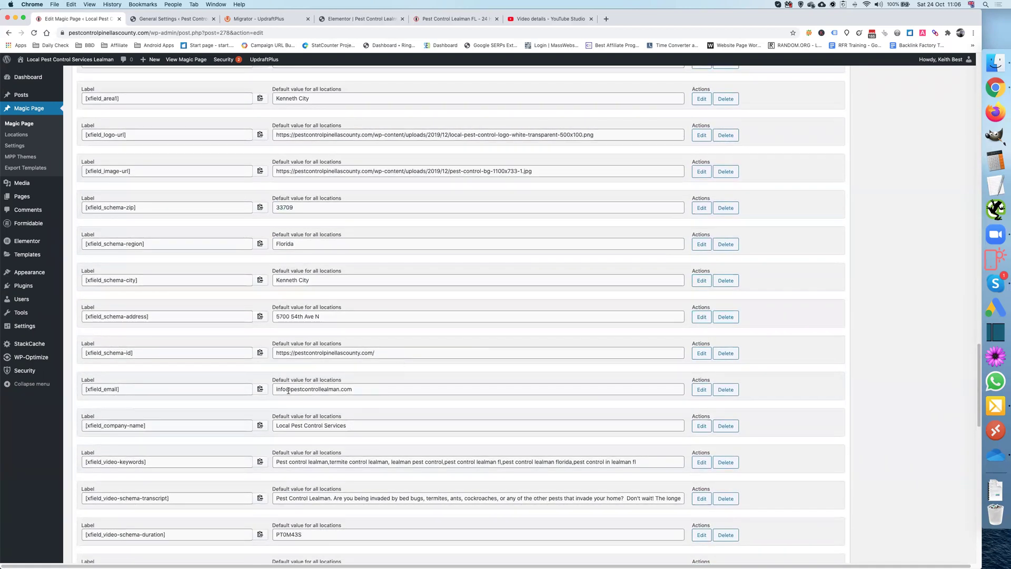
left_click(702, 353)
left_click(702, 397)
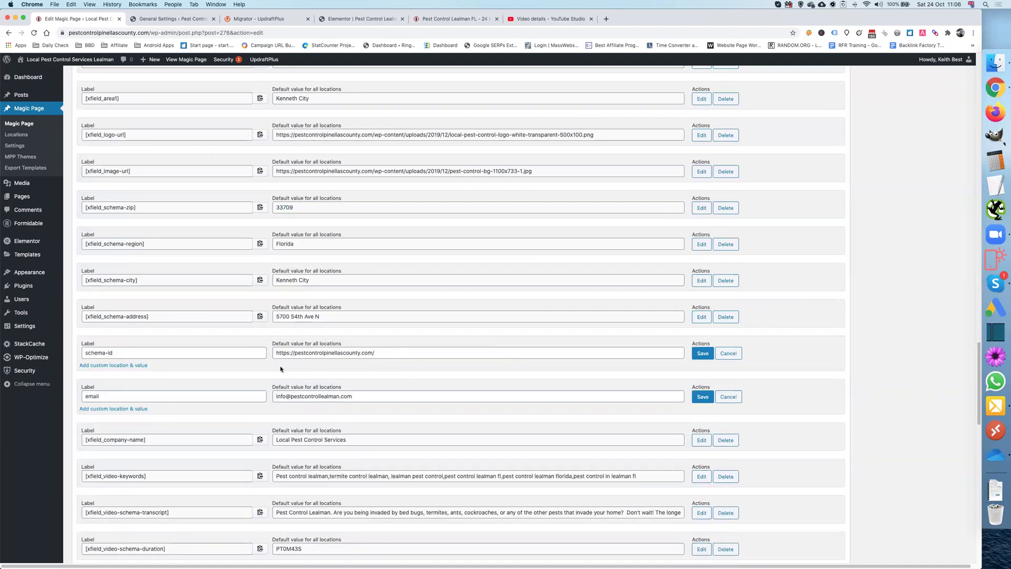
left_click_drag(296, 353, 372, 354)
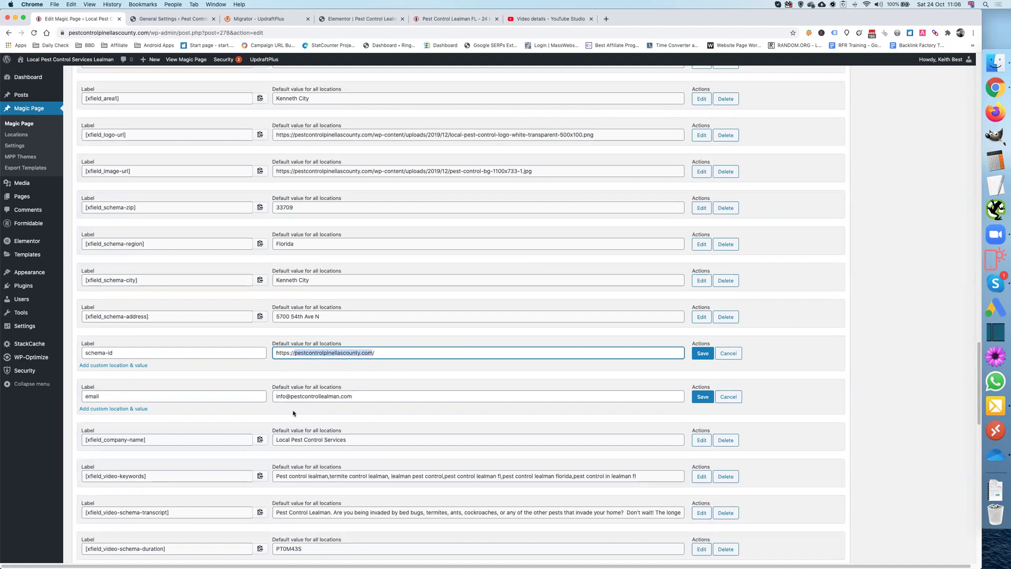
left_click_drag(291, 396, 384, 400)
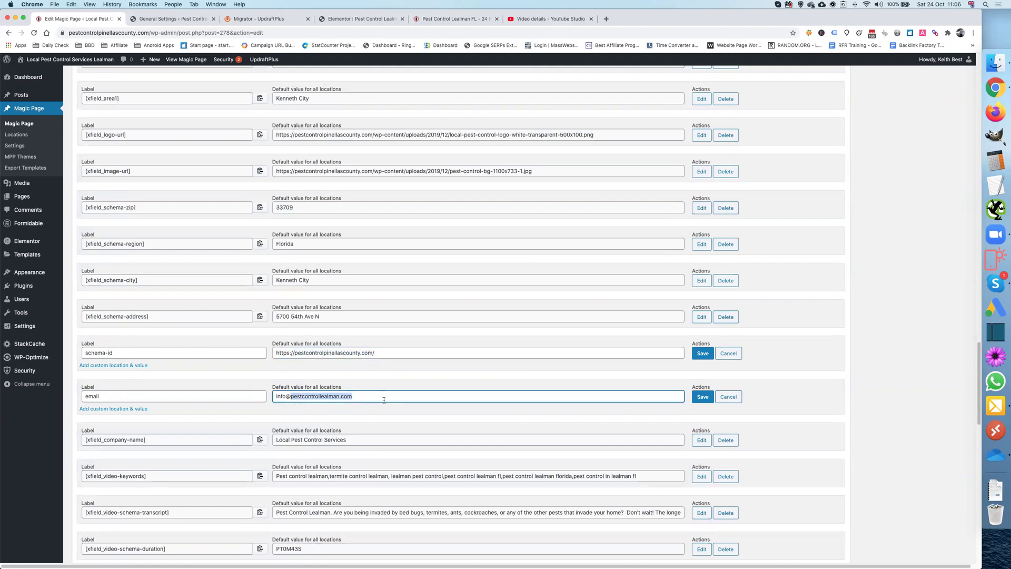
key("super+v")
left_click(704, 399)
left_click(701, 354)
scroll(558, 364, "down", 3)
scroll(555, 366, "down", 2)
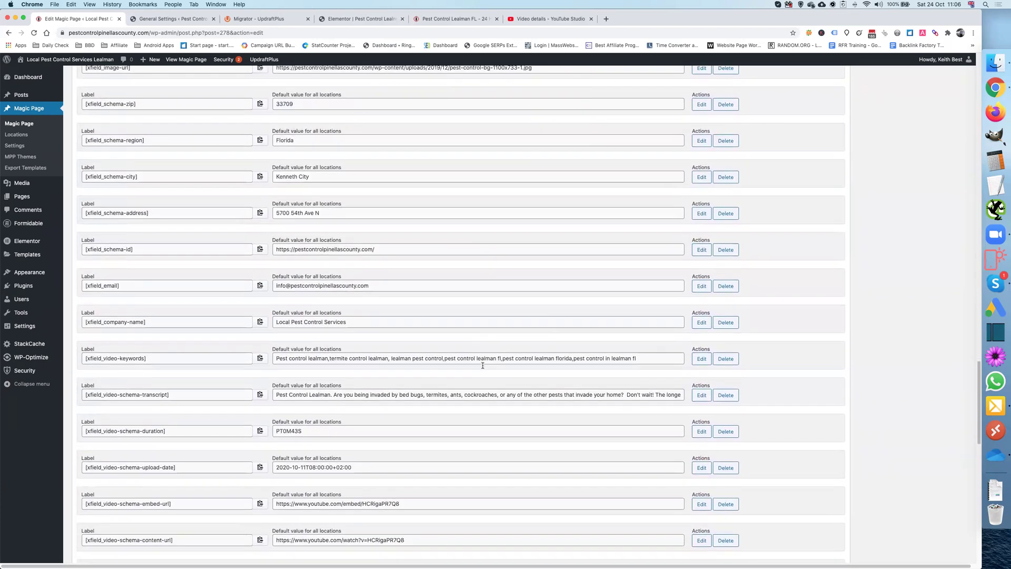
scroll(483, 365, "down", 3)
scroll(483, 367, "down", 6)
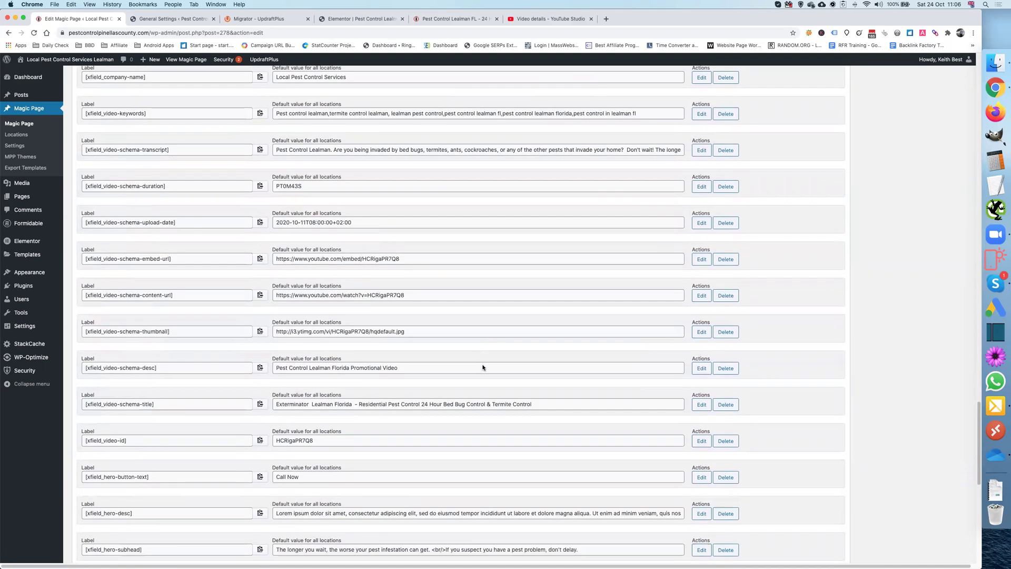
Step: Put the ten video rows, from video-id up to video-keywords, into edit mode
left_click(702, 441)
left_click(701, 404)
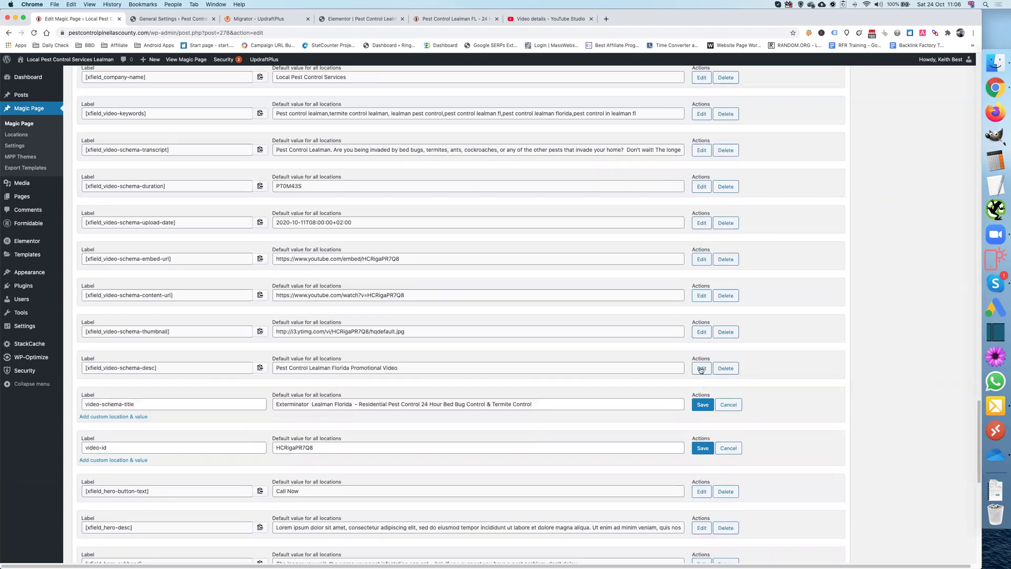
left_click(702, 368)
left_click(702, 332)
left_click(702, 296)
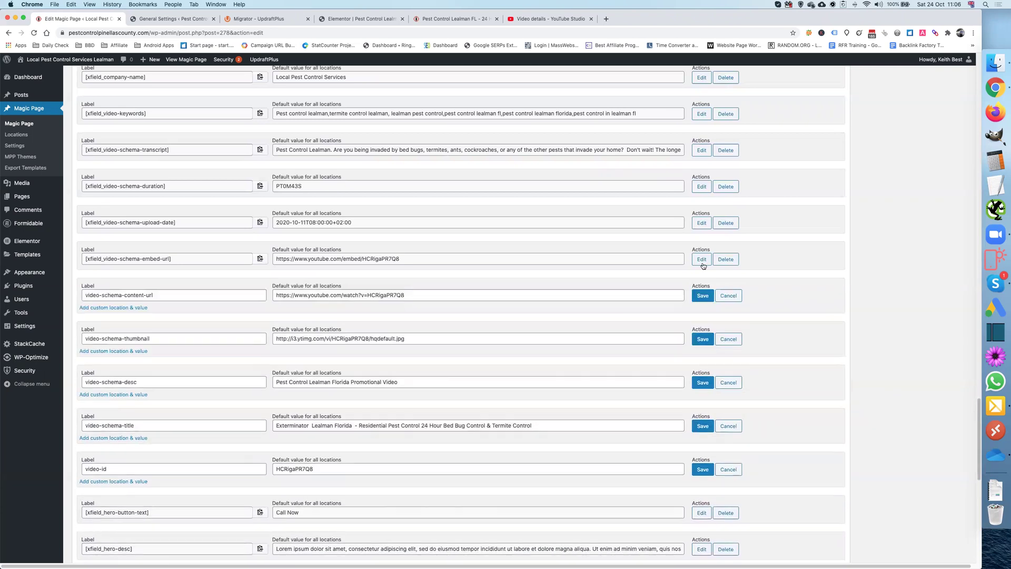
left_click(702, 261)
left_click(702, 224)
left_click(700, 187)
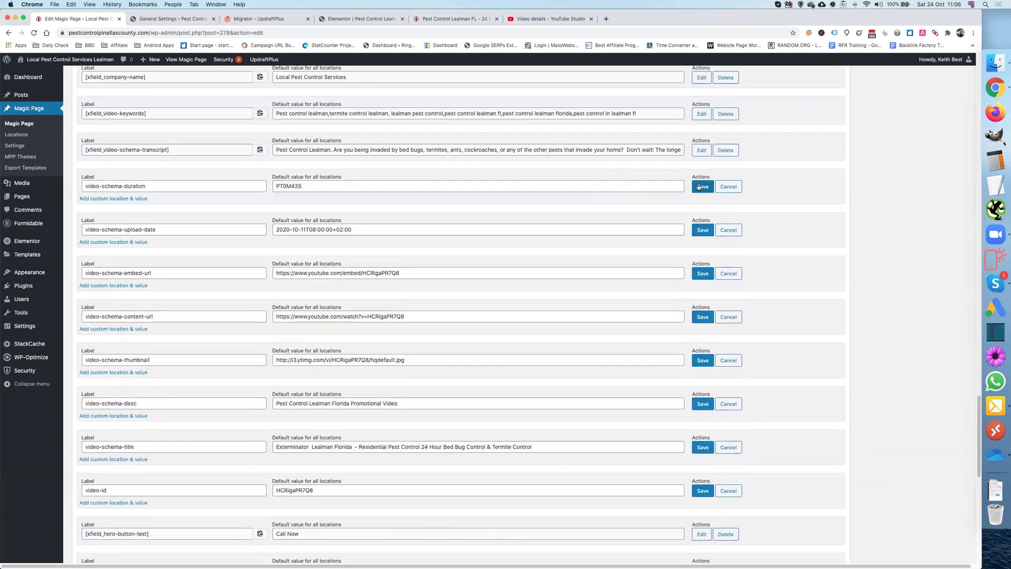
left_click(701, 150)
left_click(701, 114)
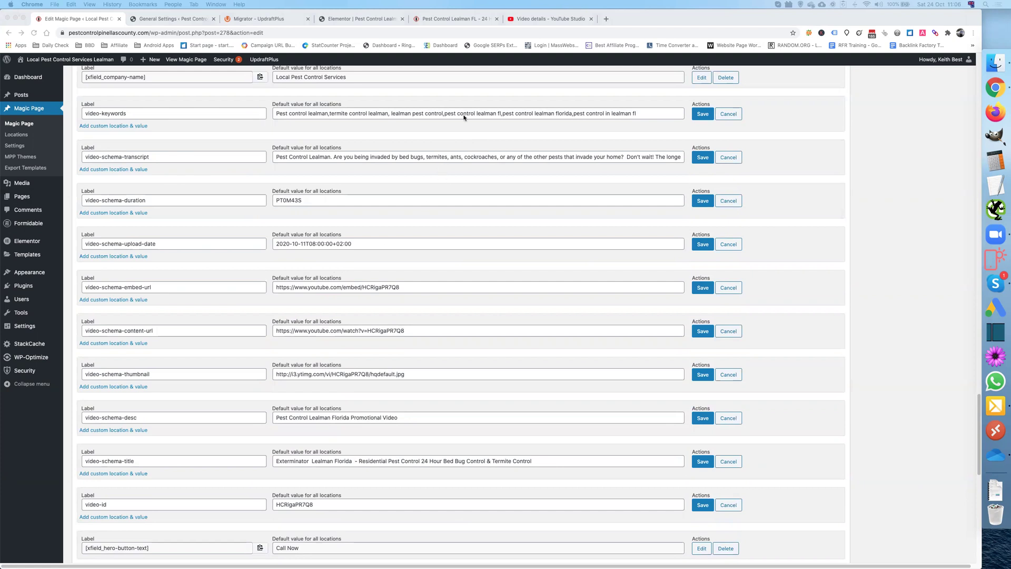
Step: Replace video-keywords with the Kenneth City keyword list, drop the stray PCFVIDS, and save
triple_click(435, 113)
key("super+v")
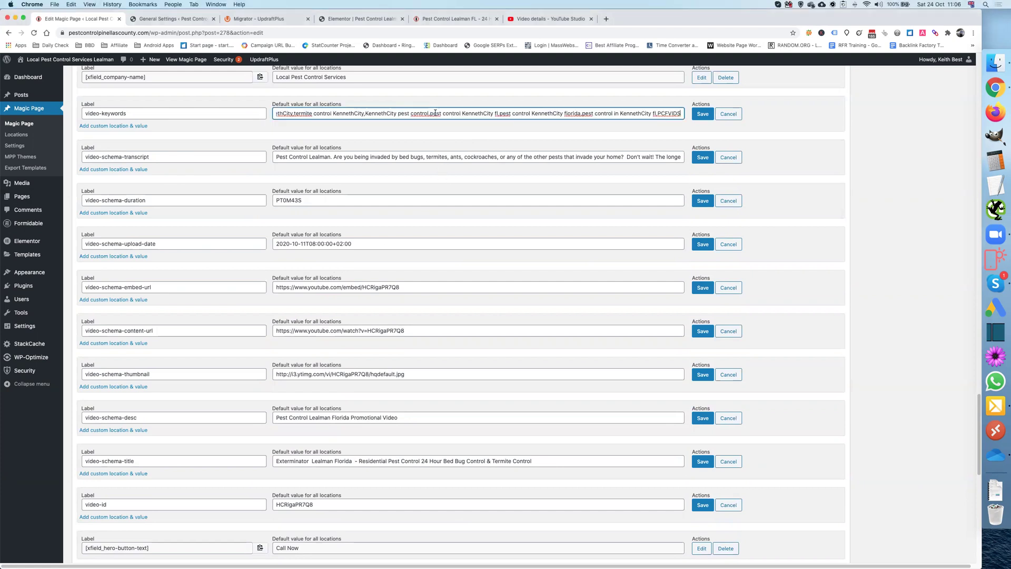
key("shift+Left")
key("shift+Left")
key("shift+Left")
key("shift+Left")
key("shift+Left")
key("shift+Left")
key("shift+Left")
key("BackSpace")
left_click(701, 115)
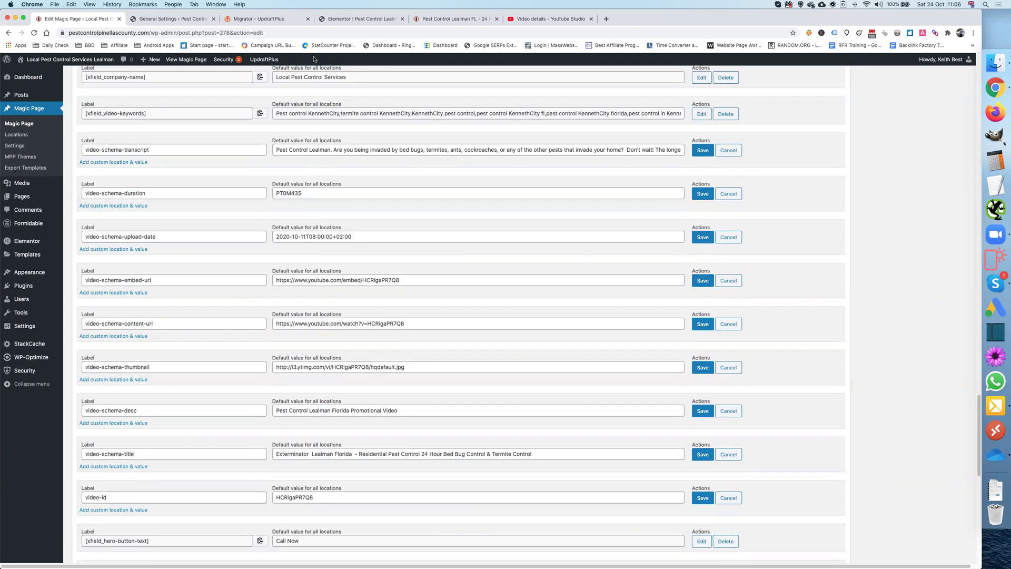
left_click(522, 22)
Step: Select the Kenneth City pest control pitch paragraphs in the YouTube video description
left_click(262, 287)
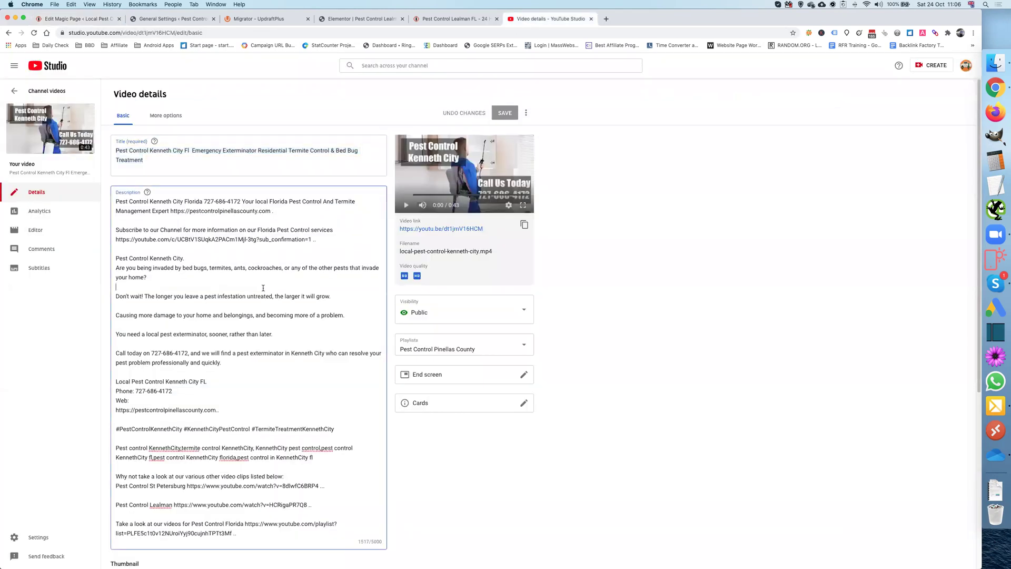
left_click_drag(116, 258, 194, 386)
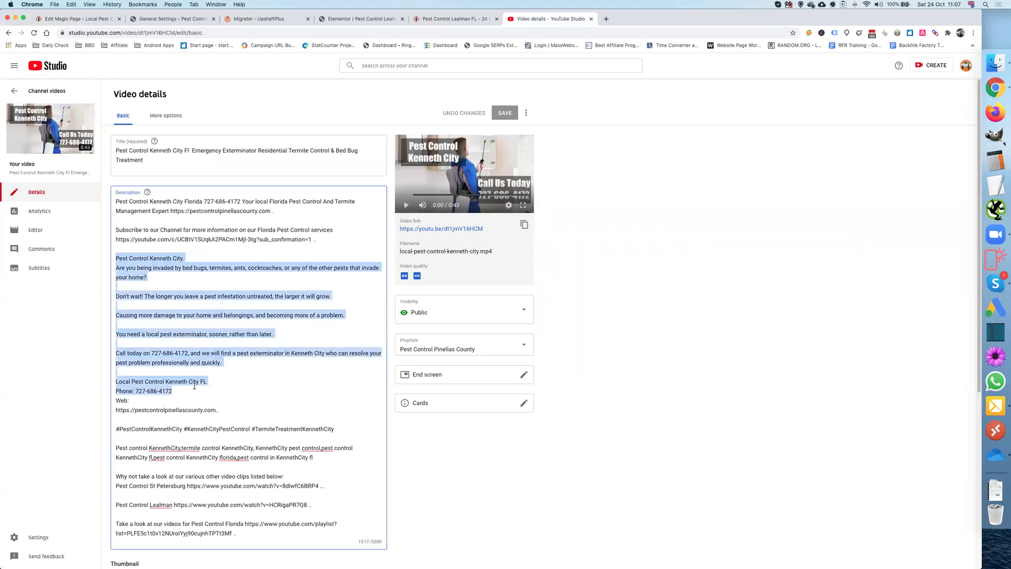
left_click(206, 379)
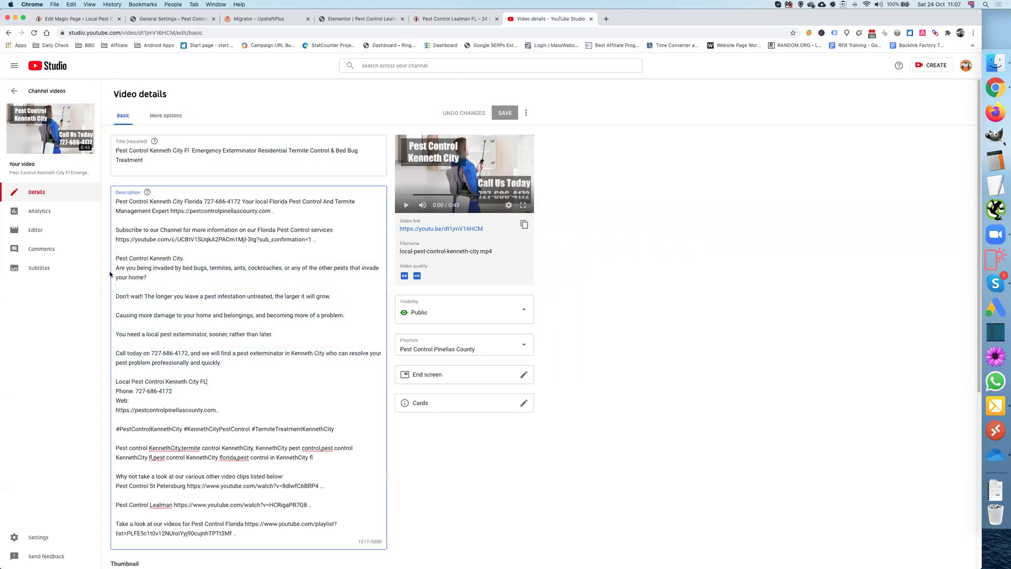
left_click_drag(116, 257, 244, 360)
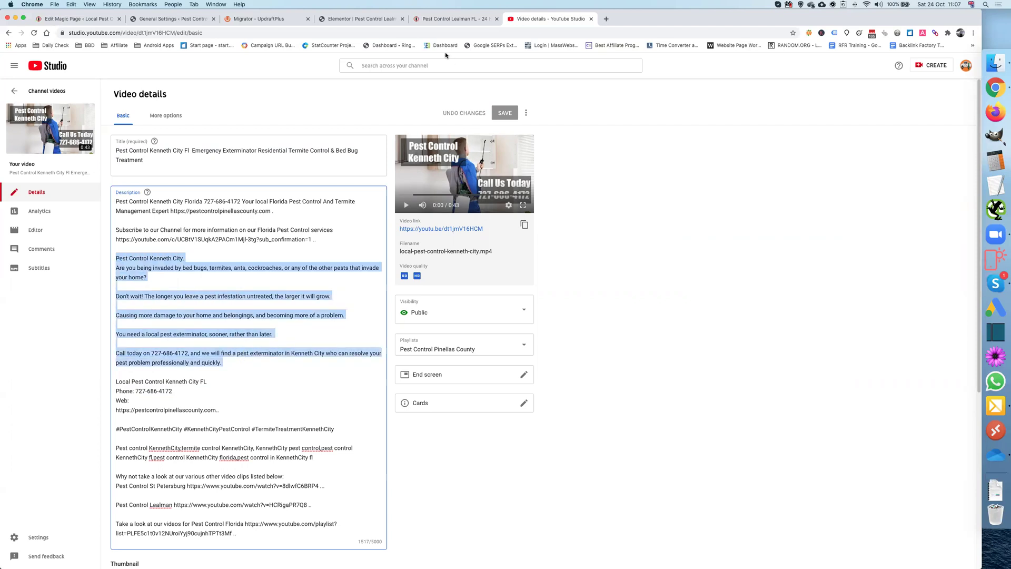
Step: Save the Kenneth City transcript and the PT0M43S duration, and change the upload date day to 23
left_click(79, 19)
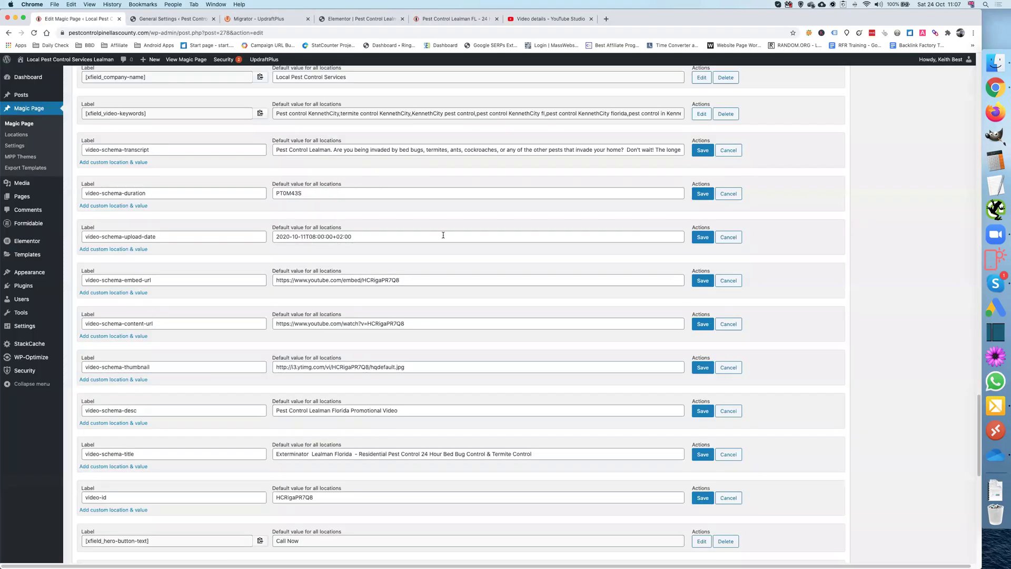
left_click(390, 155)
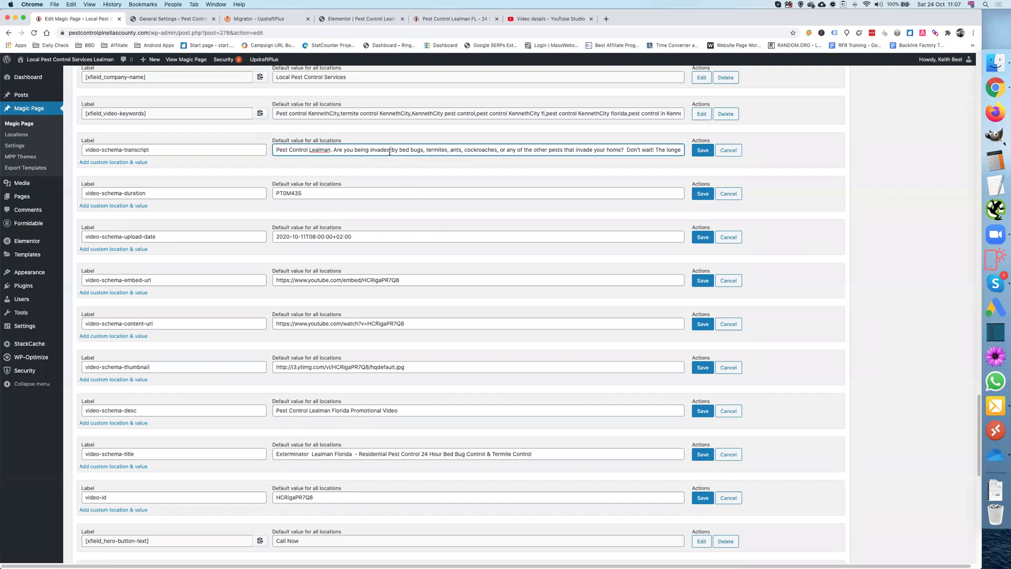
key("super+a")
key("super+v")
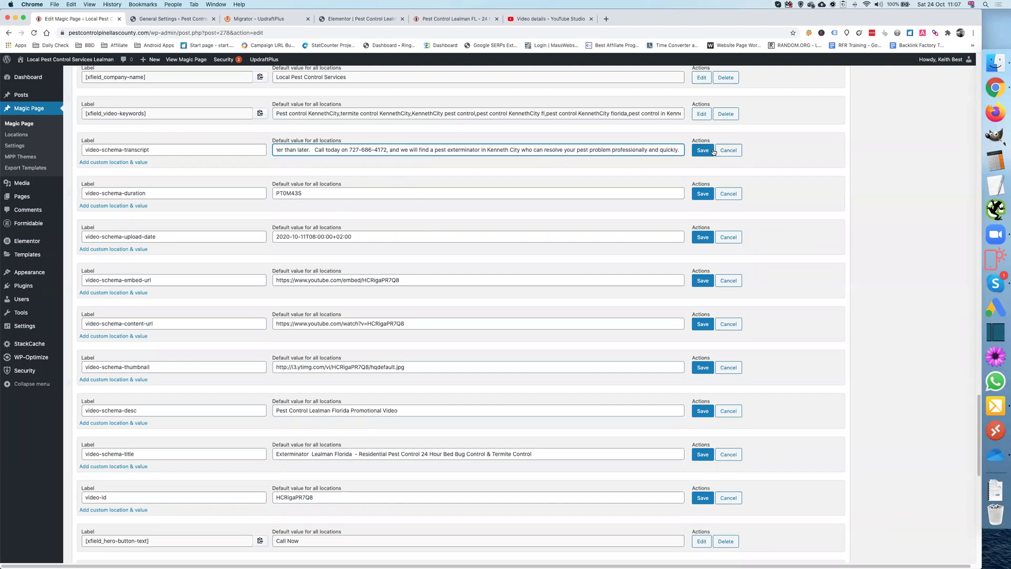
left_click(703, 151)
left_click(696, 186)
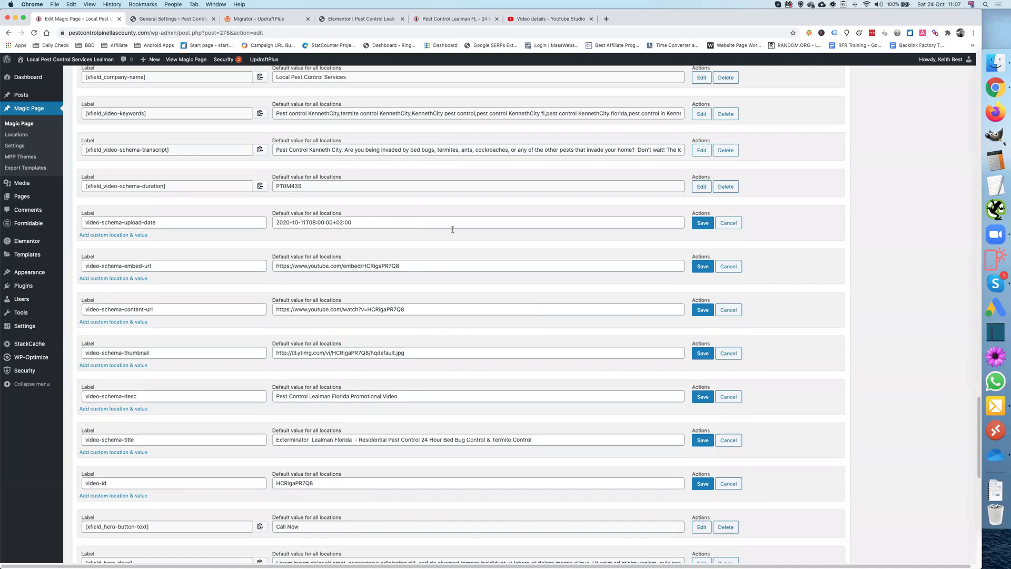
left_click(306, 222)
key("BackSpace")
key("BackSpace")
type("23")
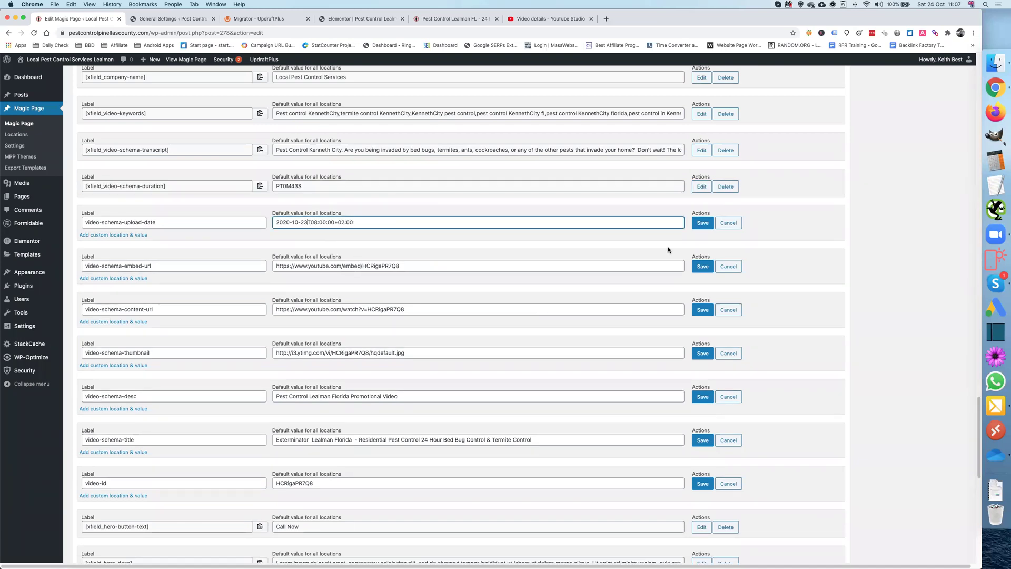
left_click(702, 223)
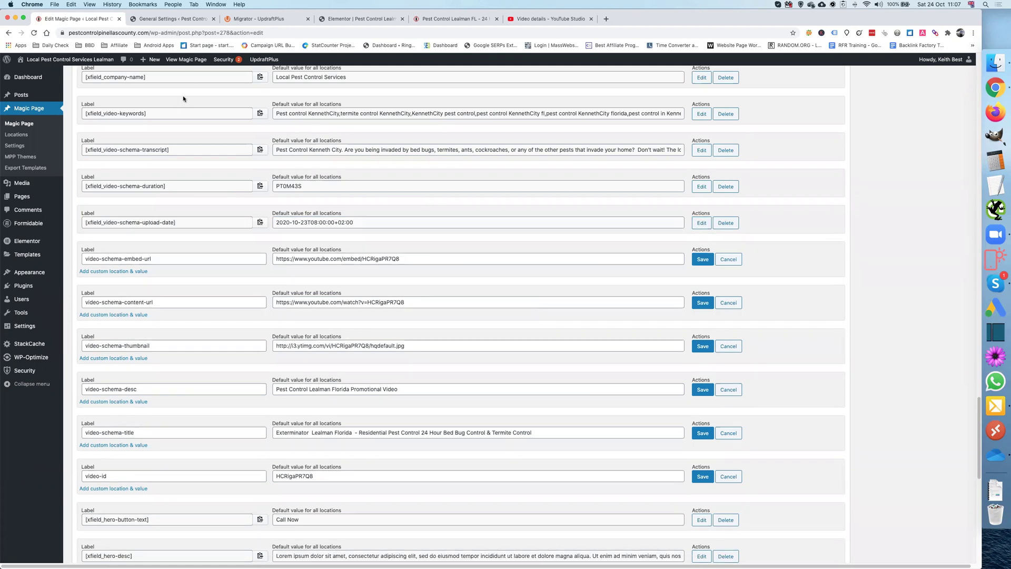
Step: Select the video ID in the YouTube Studio page's web address
left_click(548, 19)
left_click(165, 33)
double_click(167, 33)
Step: Put video ID dt1jmV16HCM into the embed, content, thumbnail and video-id fields and save them
key("super+c")
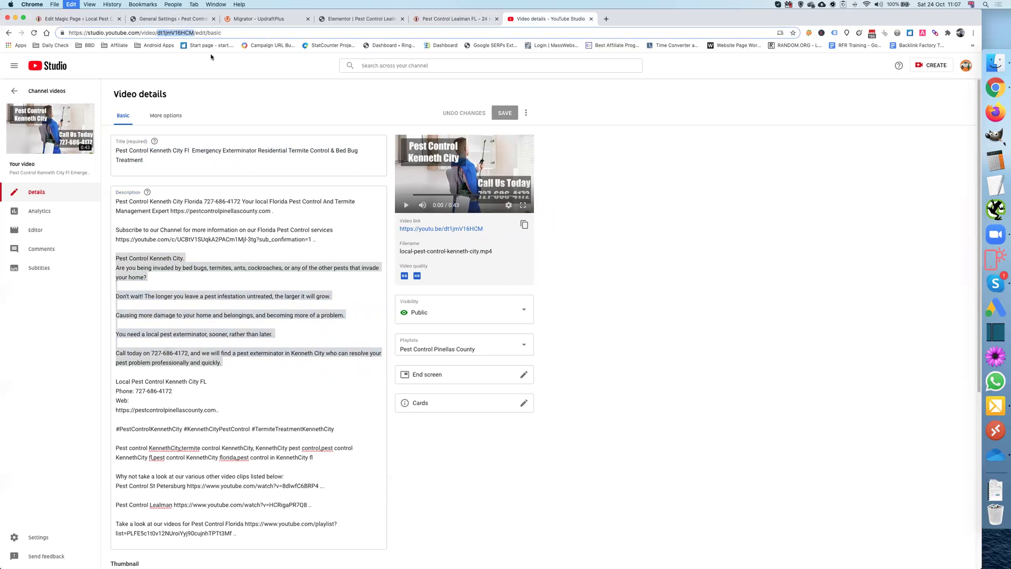
left_click(95, 19)
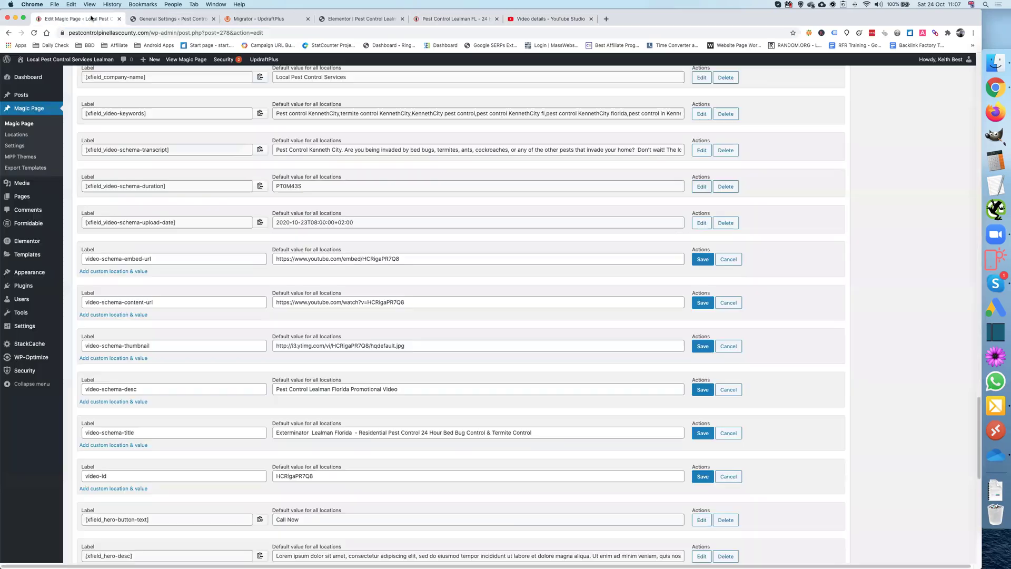
double_click(371, 259)
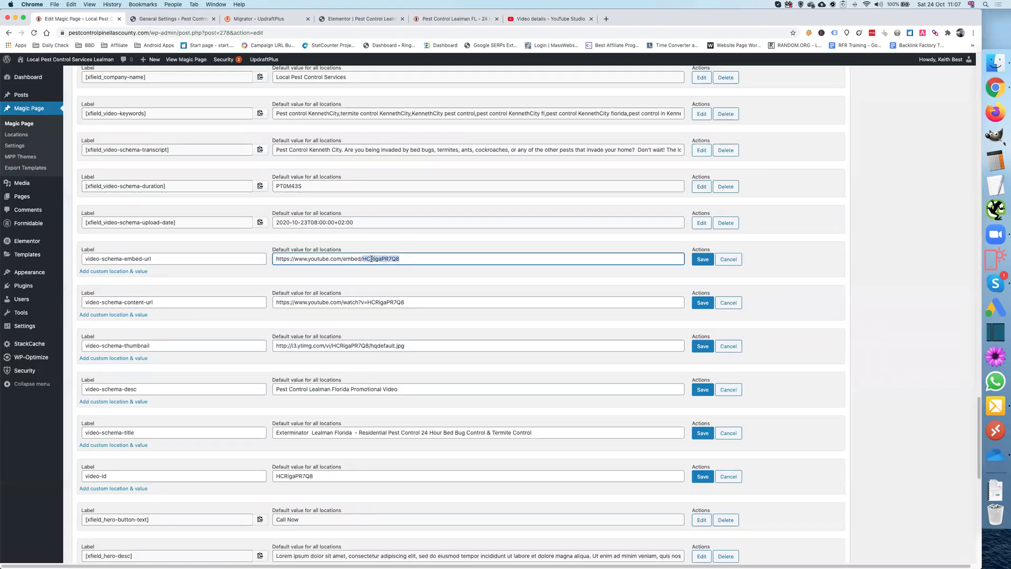
key("super+v")
double_click(385, 303)
key("super+v")
double_click(350, 346)
key("super+v")
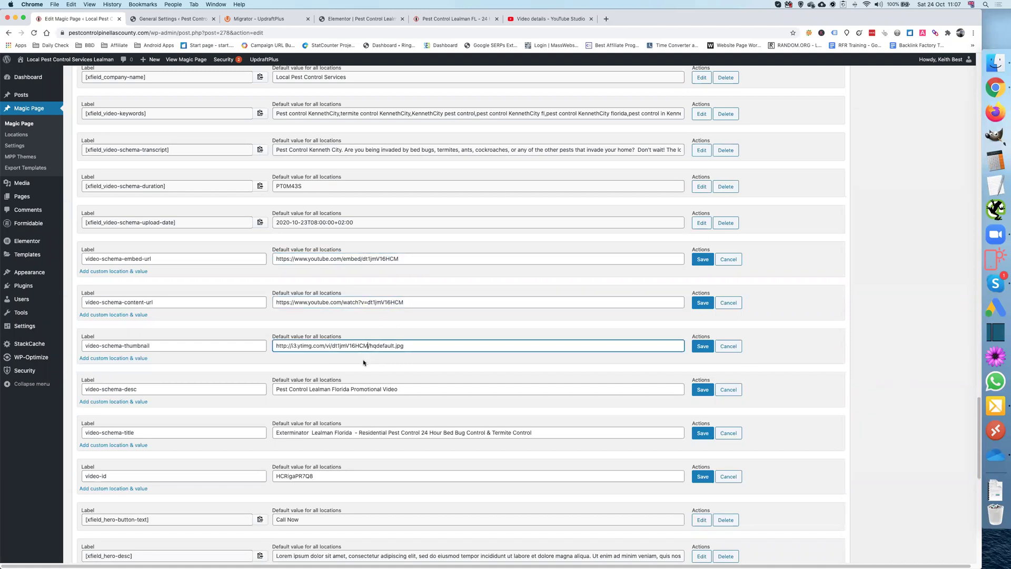
double_click(308, 476)
key("super+v")
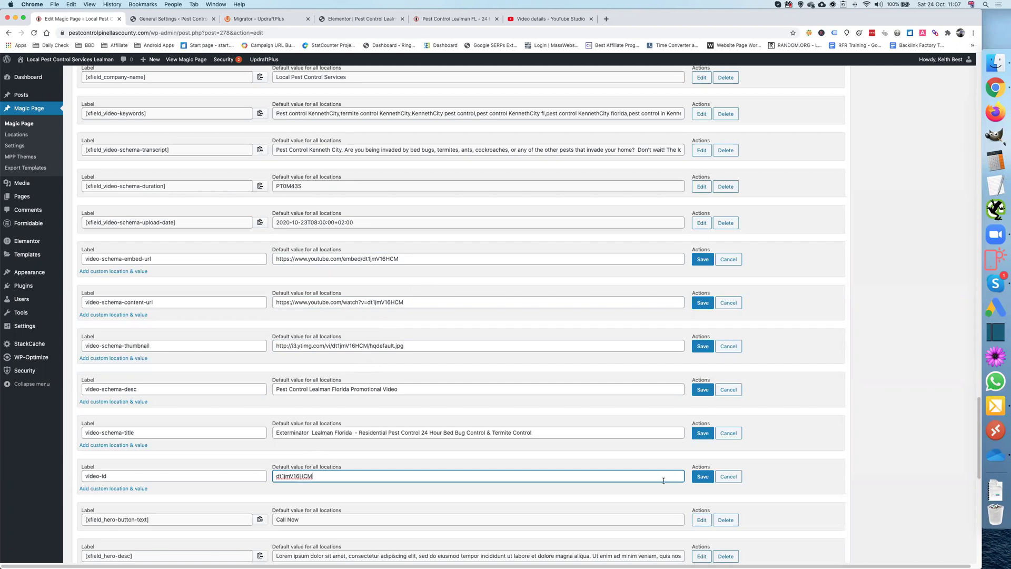
left_click(702, 477)
left_click(706, 261)
left_click(704, 295)
left_click(703, 332)
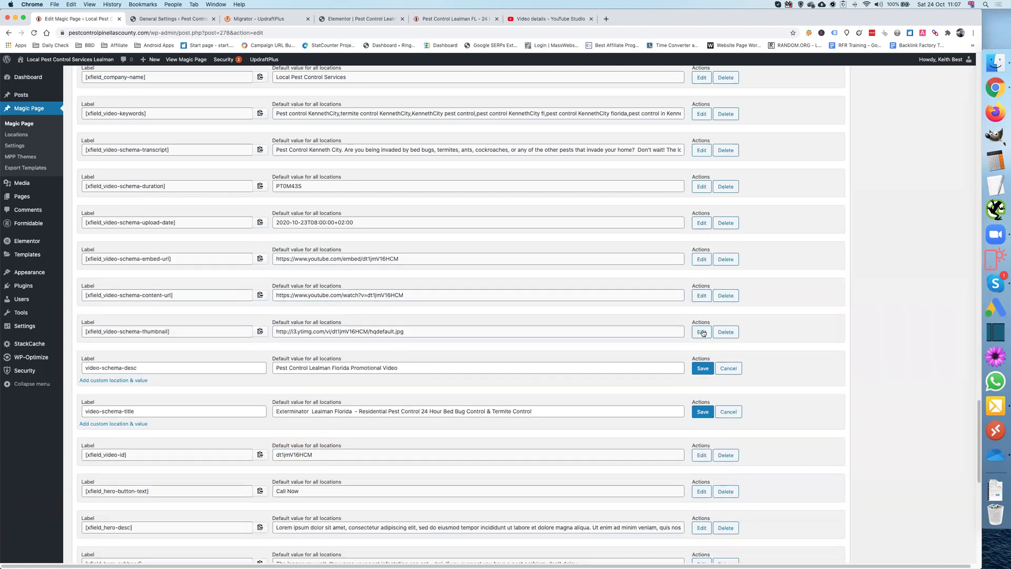
Step: Change Lealman to Kenneth City in the video description and save it
left_click(409, 369)
double_click(316, 368)
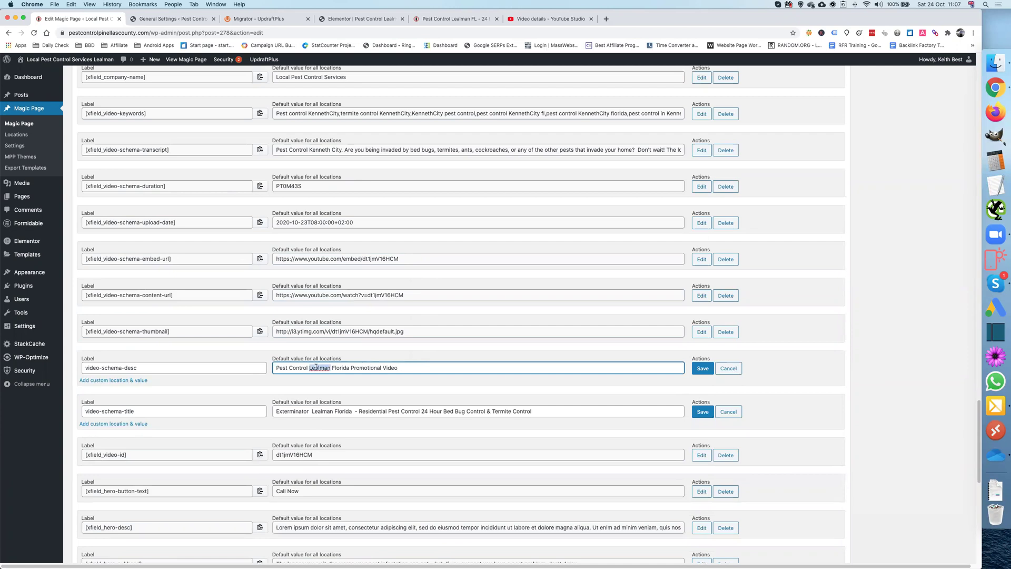
type("Kenneth City")
left_click(703, 368)
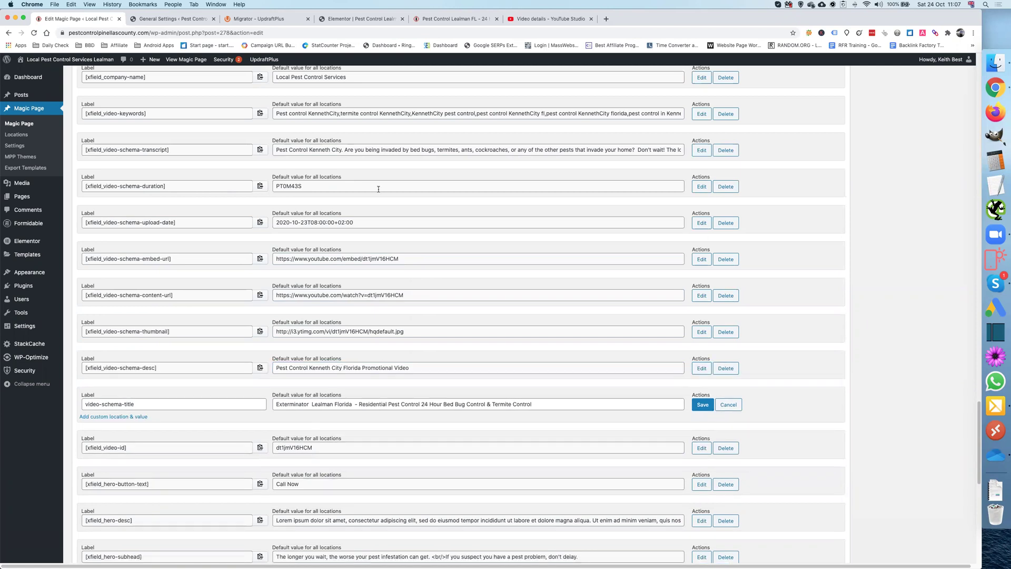
Step: Replace the video schema title with the YouTube video's title and save it
left_click(507, 19)
left_click(166, 150)
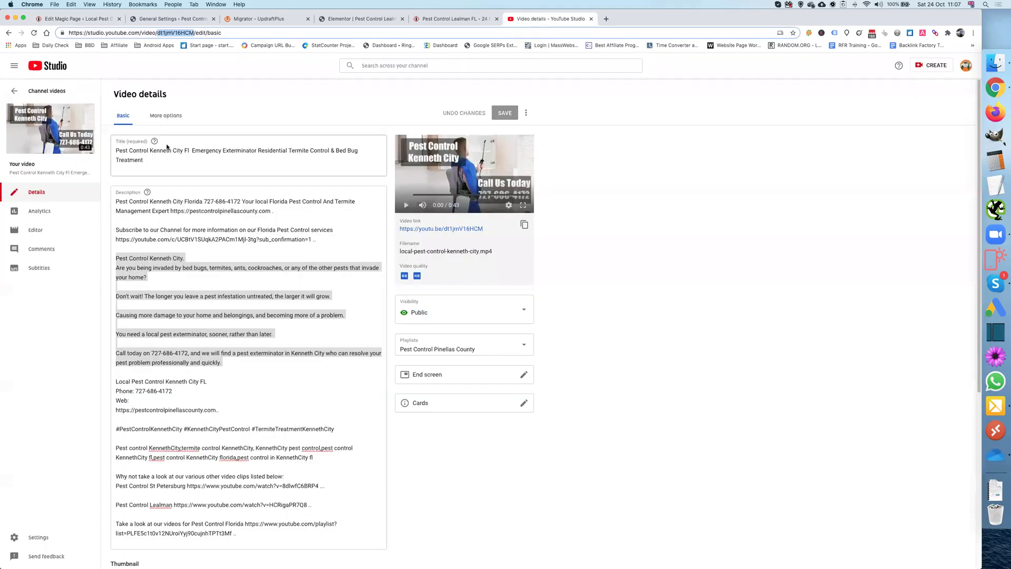
triple_click(167, 151)
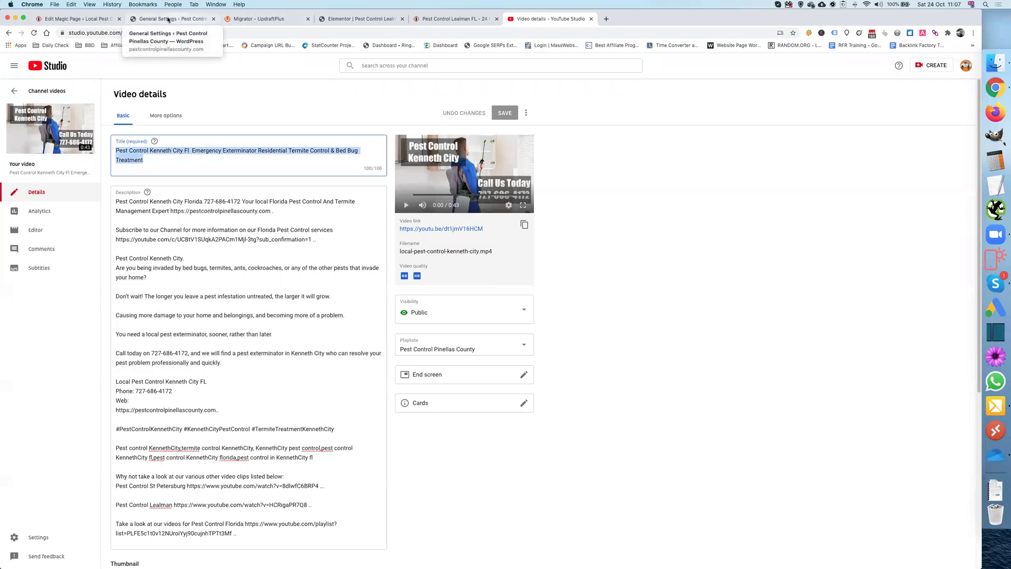
left_click(74, 19)
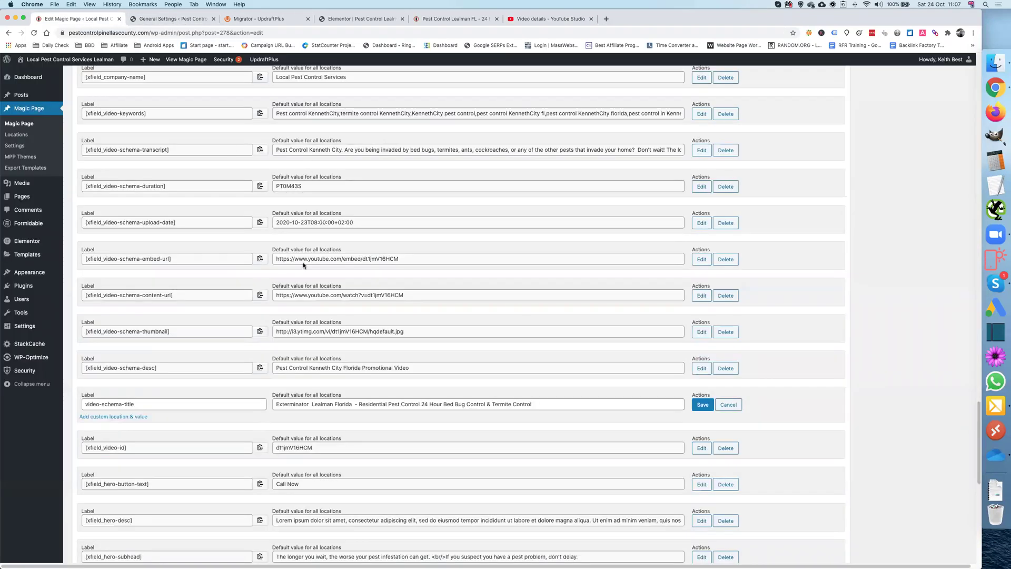
key("super+a")
key("super+v")
left_click(697, 405)
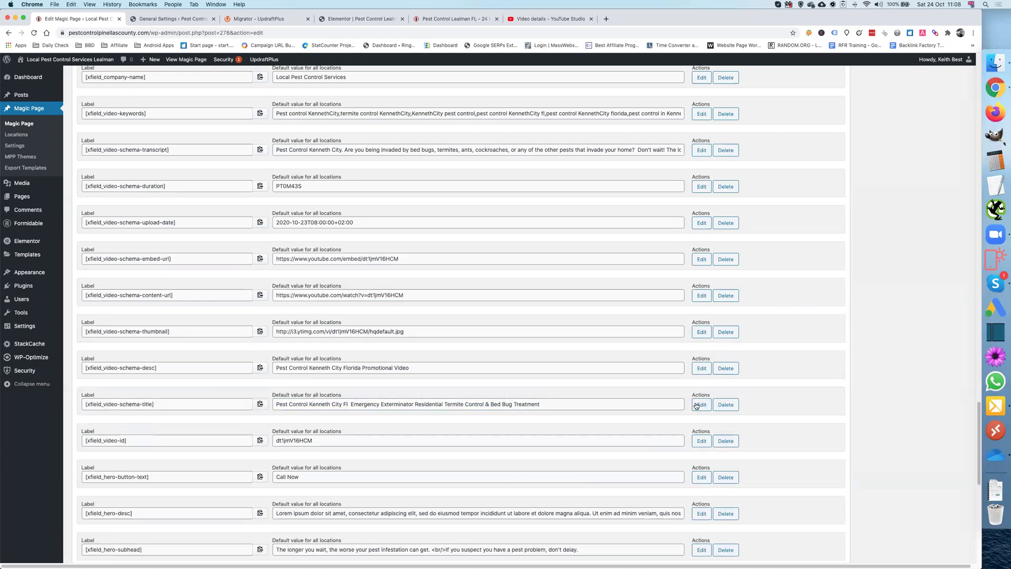
scroll(522, 357, "down", 3)
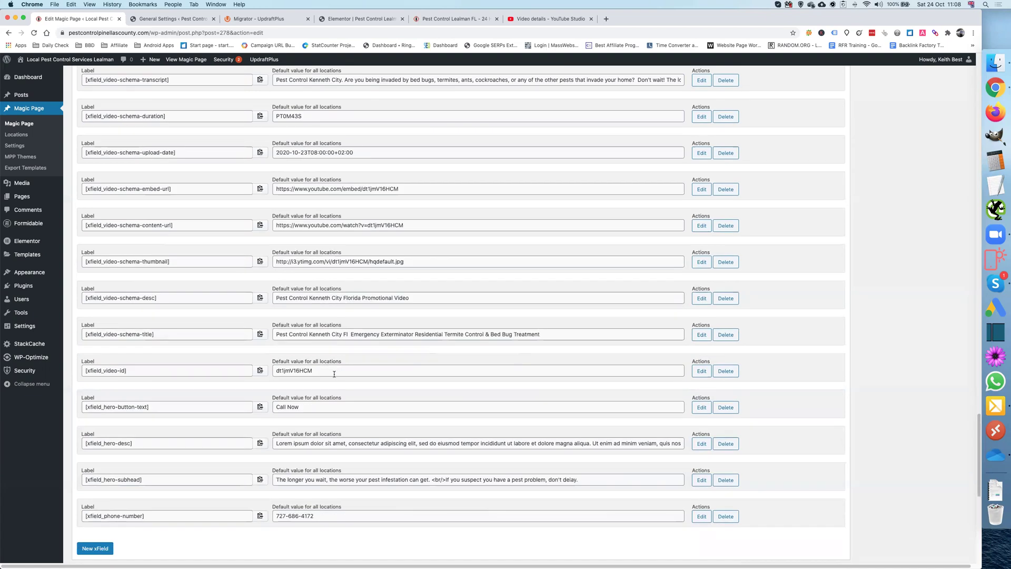
scroll(334, 374, "down", 2)
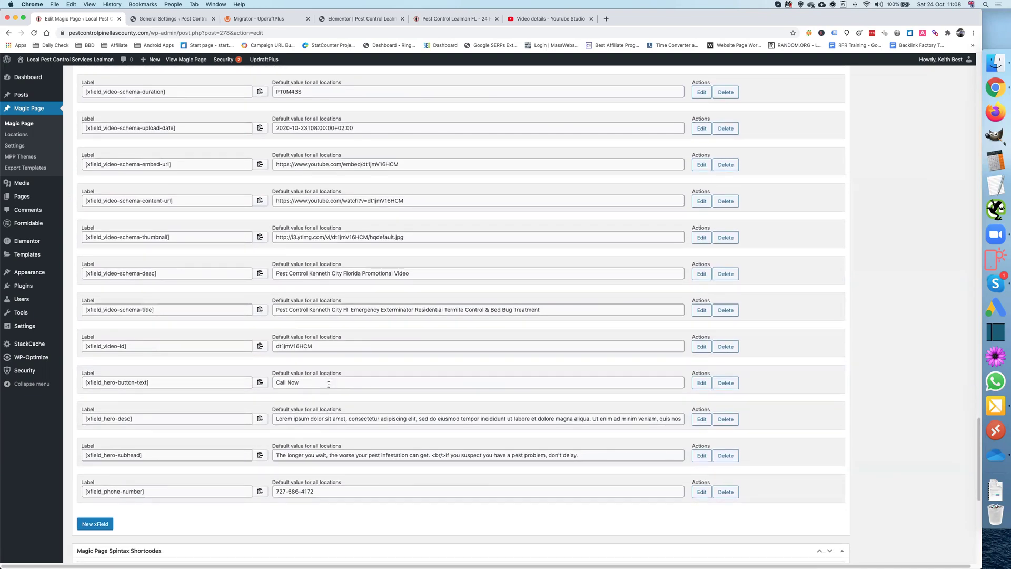
scroll(329, 384, "down", 2)
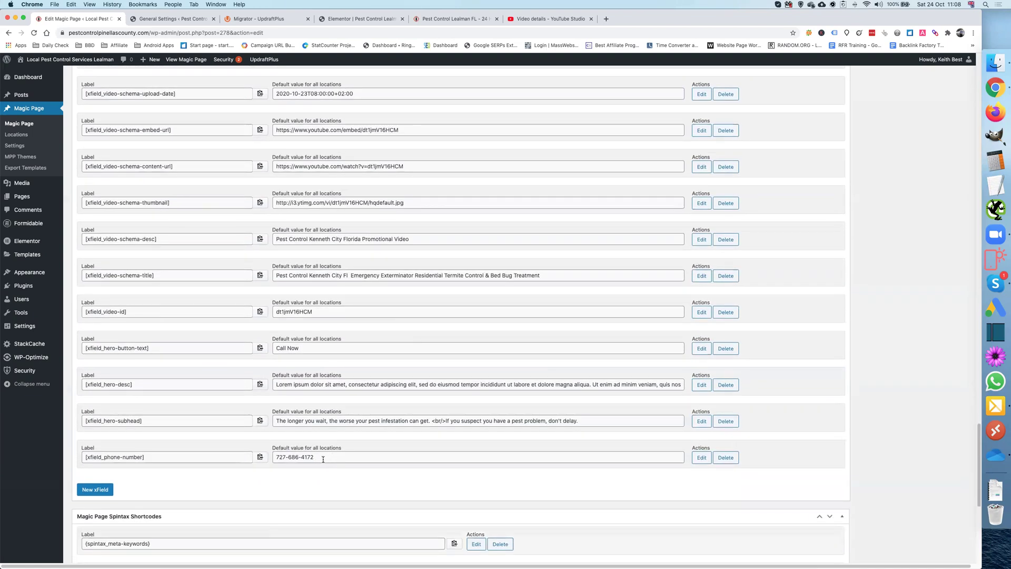
scroll(315, 461, "down", 5)
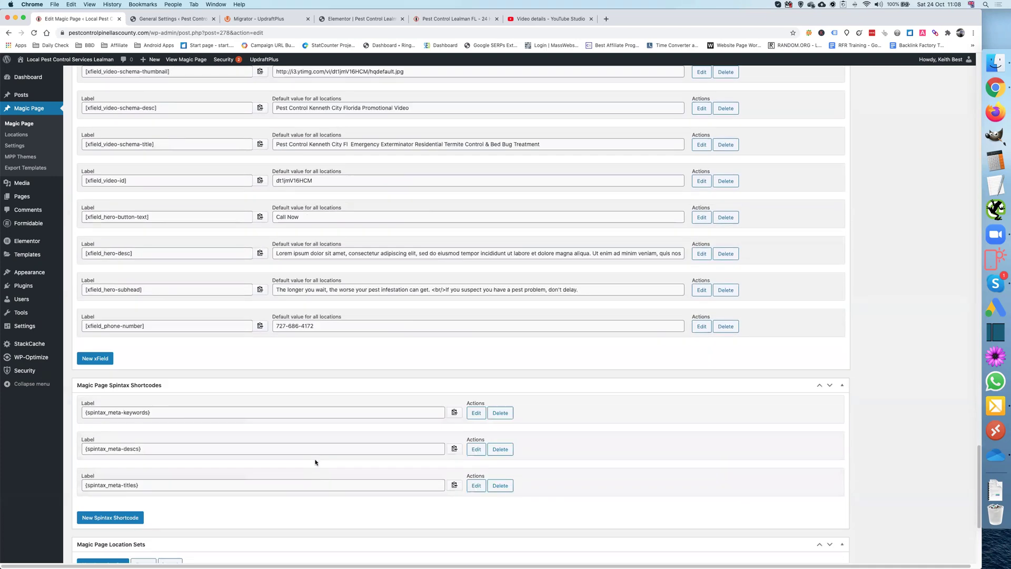
scroll(279, 466, "down", 5)
scroll(279, 466, "up", 15)
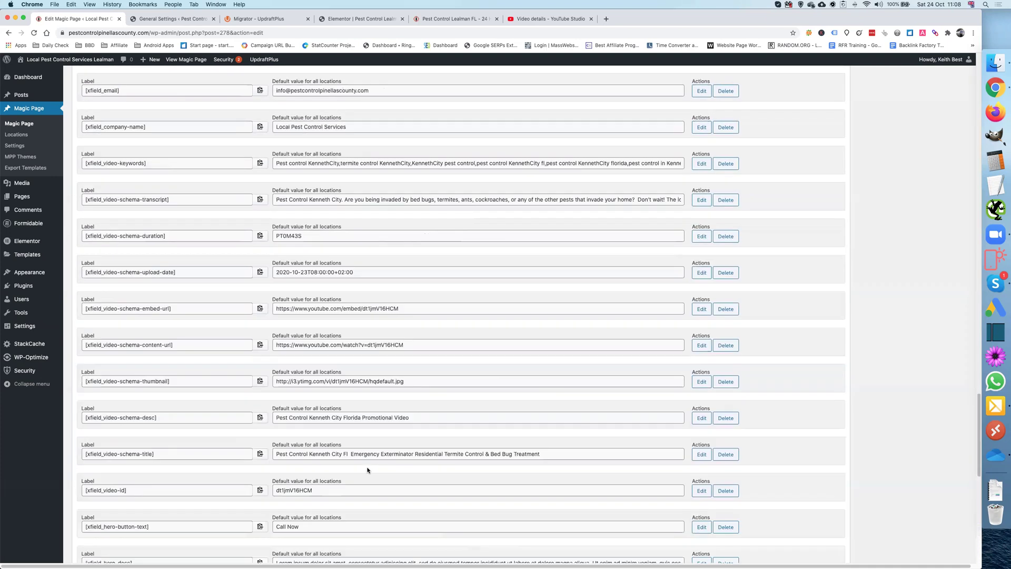
scroll(368, 468, "up", 20)
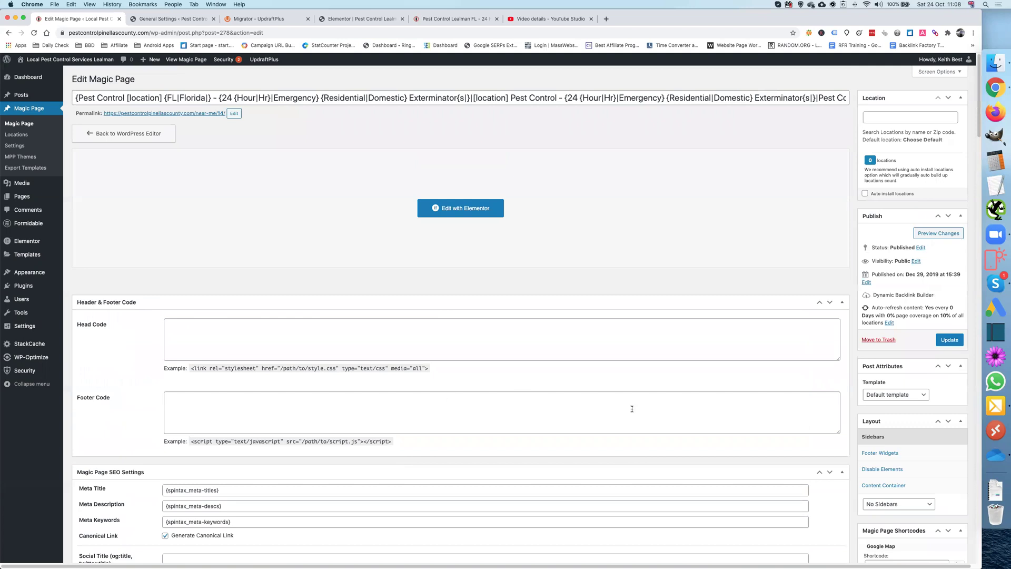
Step: Update the Domestic Pest Control Magic Page template and open it in Elementor
left_click(954, 340)
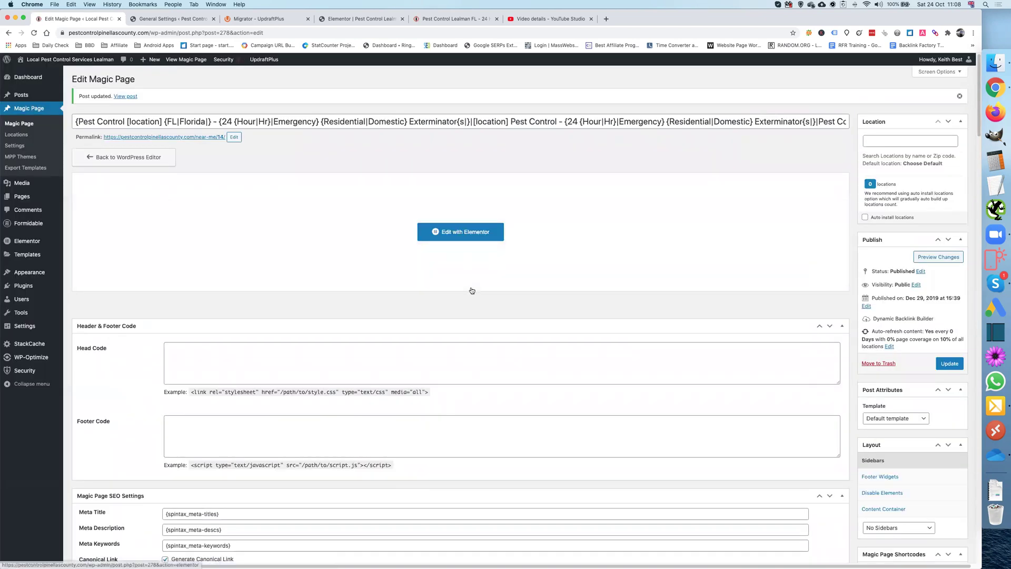
left_click(464, 238)
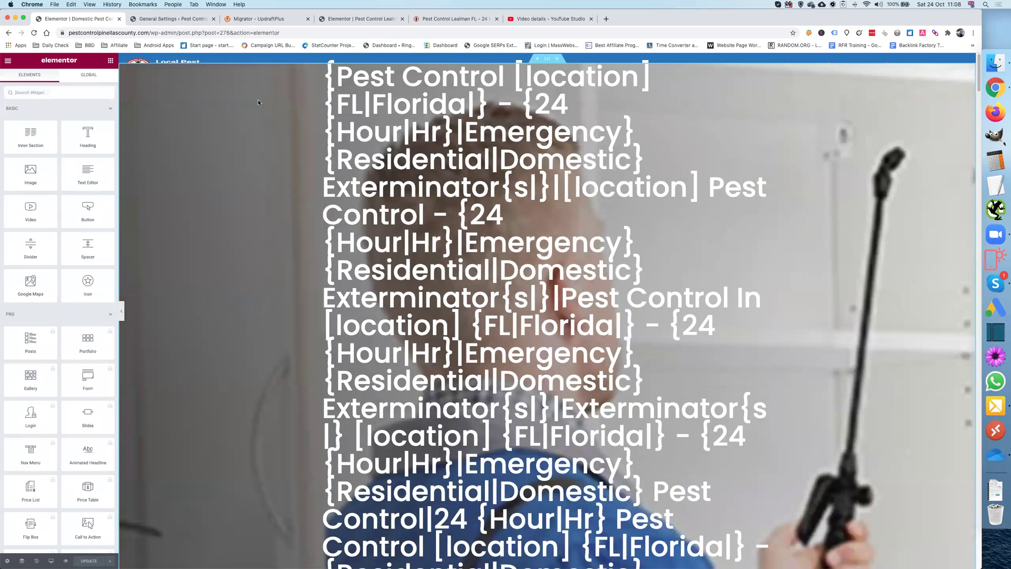
Step: Add a new section above the map holding a Text Editor widget with lorem ipsum text
scroll(280, 134, "down", 20)
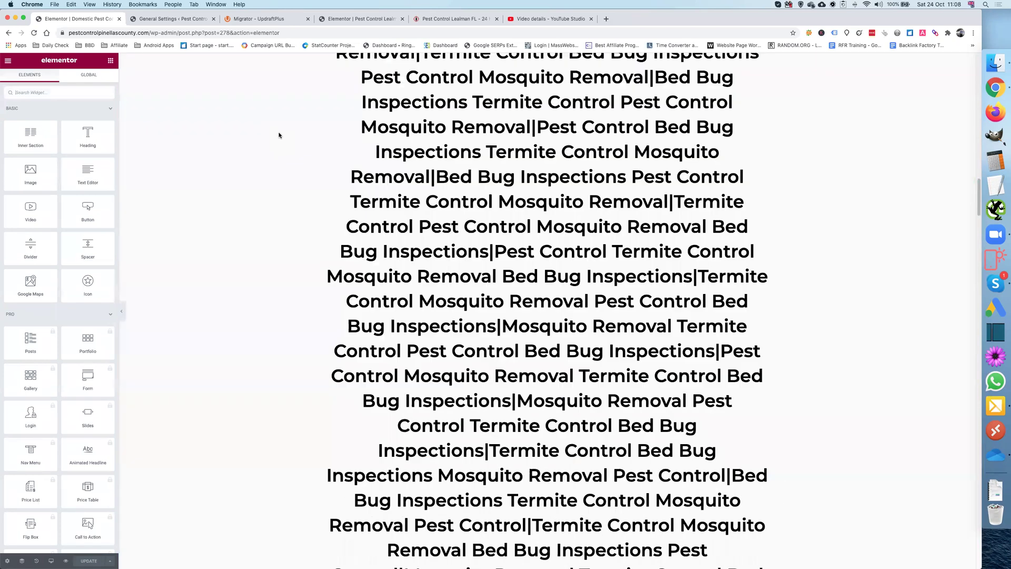
scroll(279, 135, "down", 20)
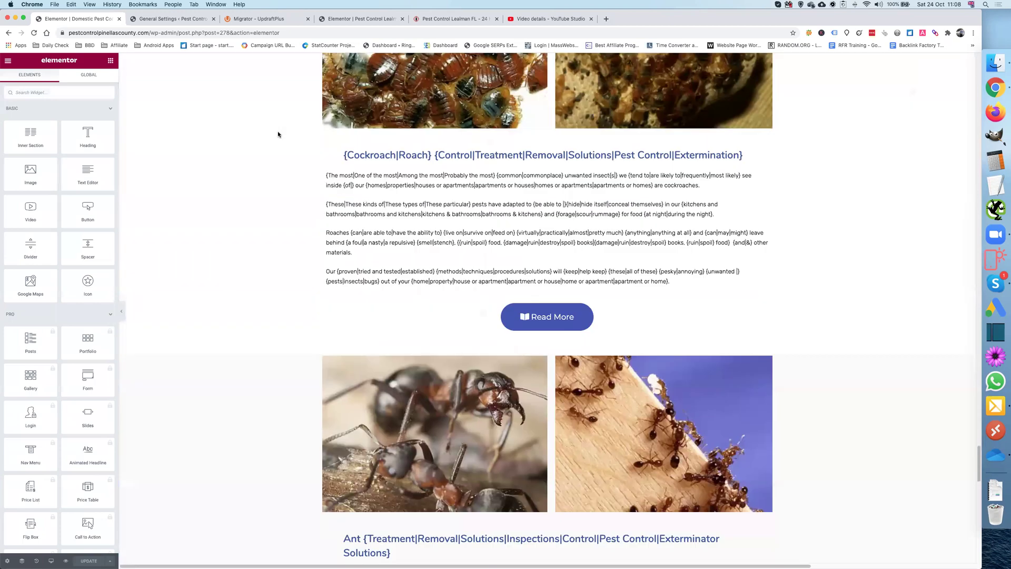
scroll(278, 134, "down", 20)
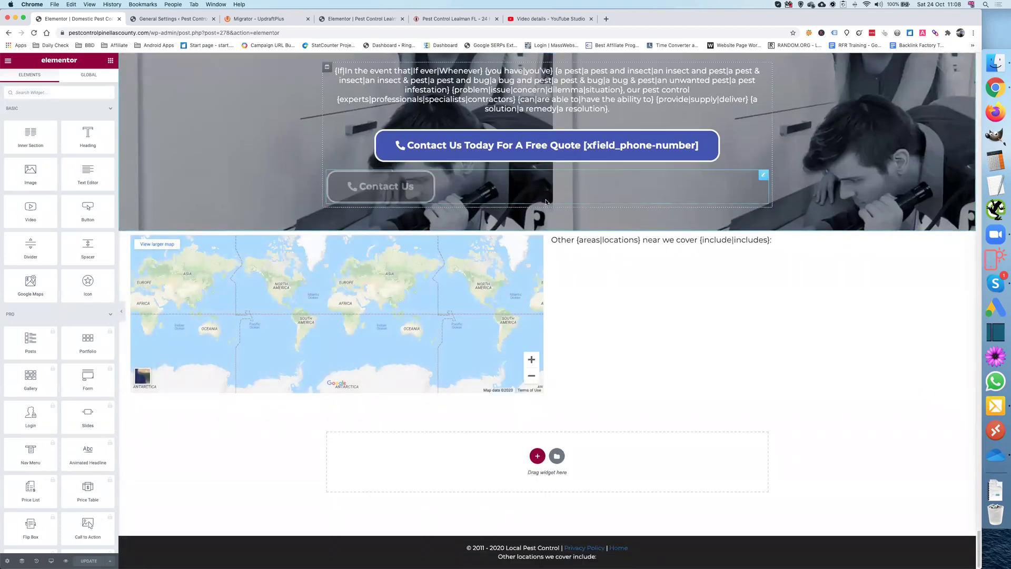
left_click(537, 226)
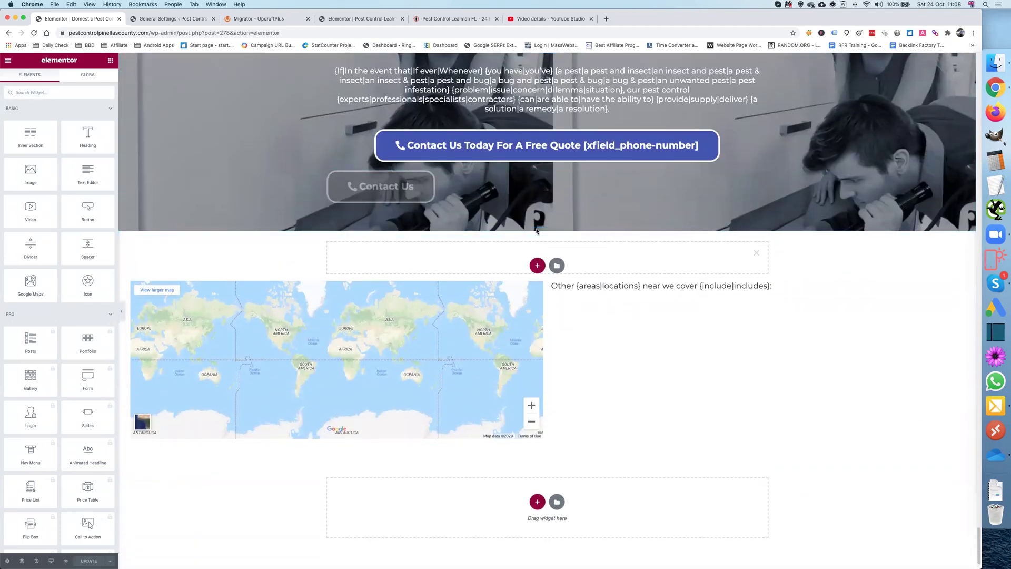
left_click_drag(90, 175, 512, 272)
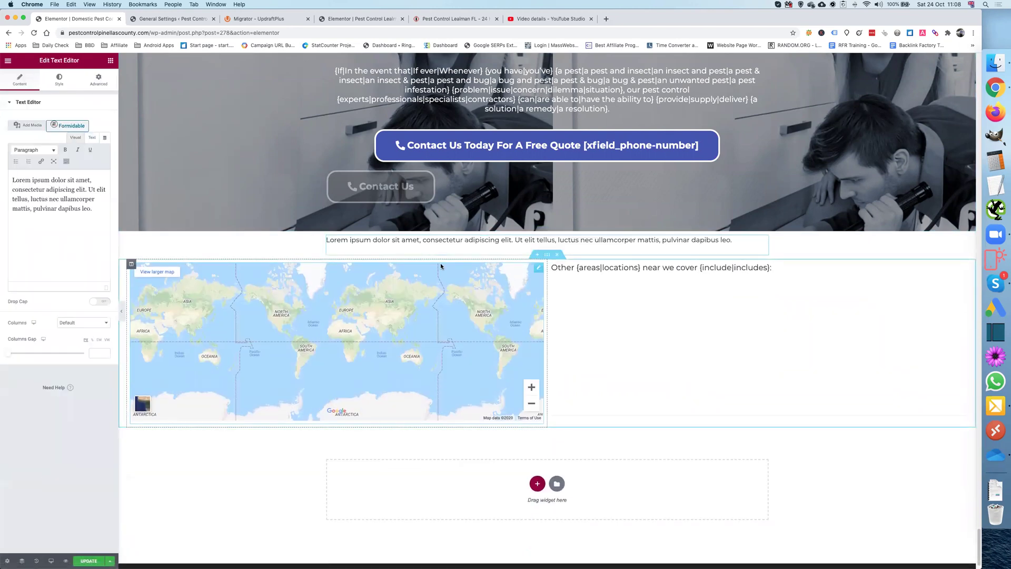
left_click(428, 19)
Step: Copy the VideoObject schema code from the Lealman page's video widget
scroll(422, 160, "down", 15)
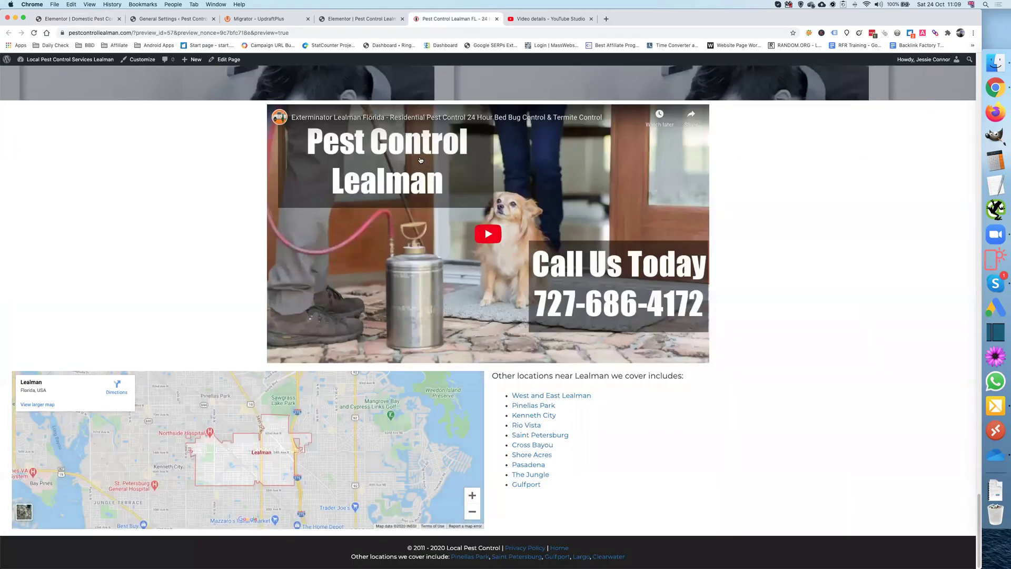
scroll(563, 295, "up", 3)
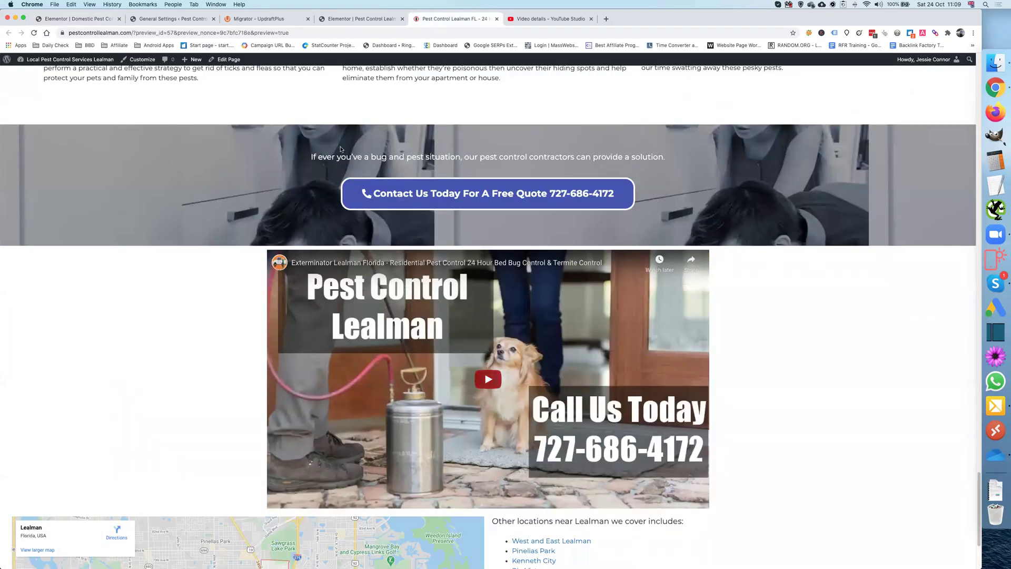
left_click(335, 19)
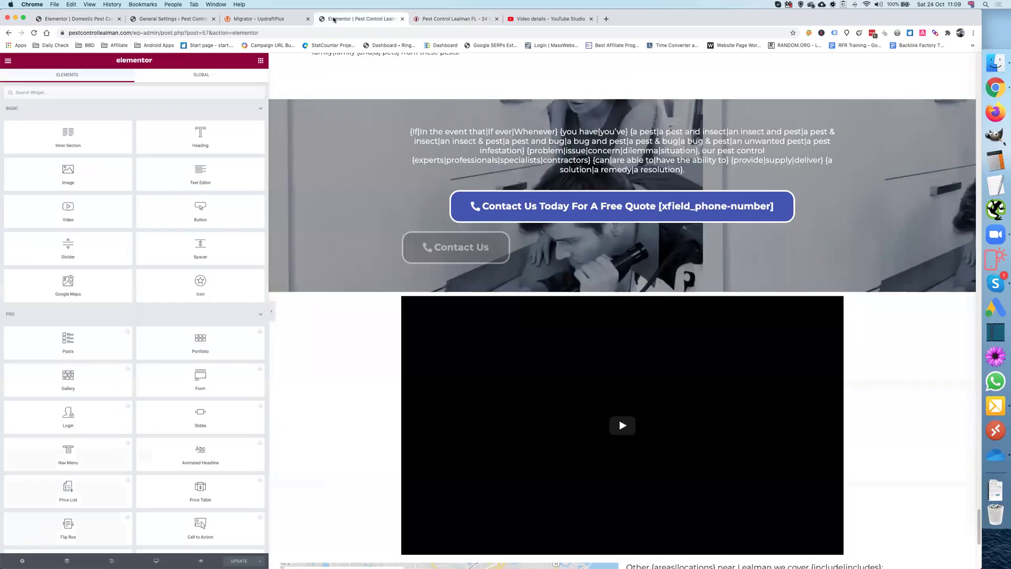
left_click(843, 309)
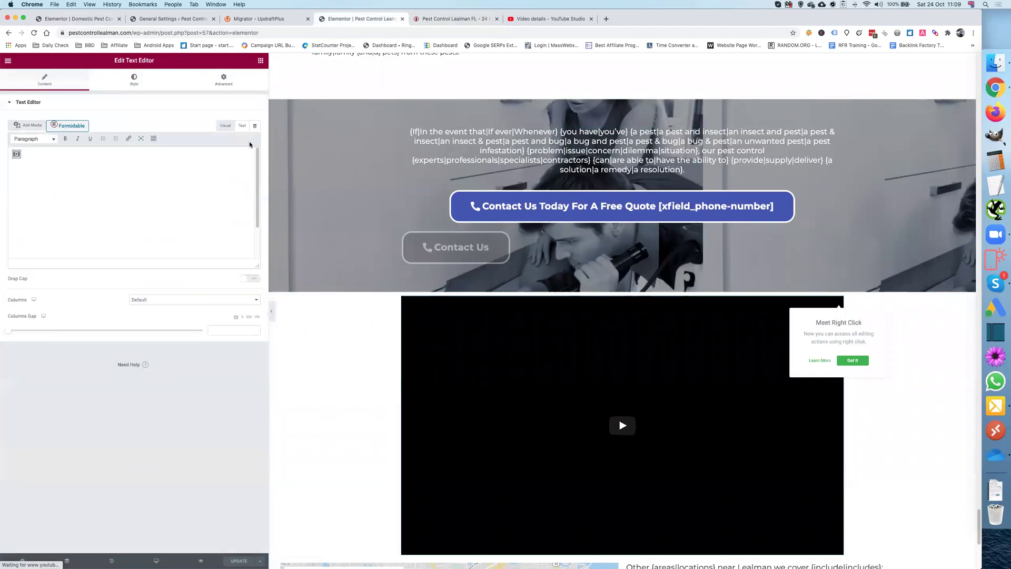
left_click(242, 125)
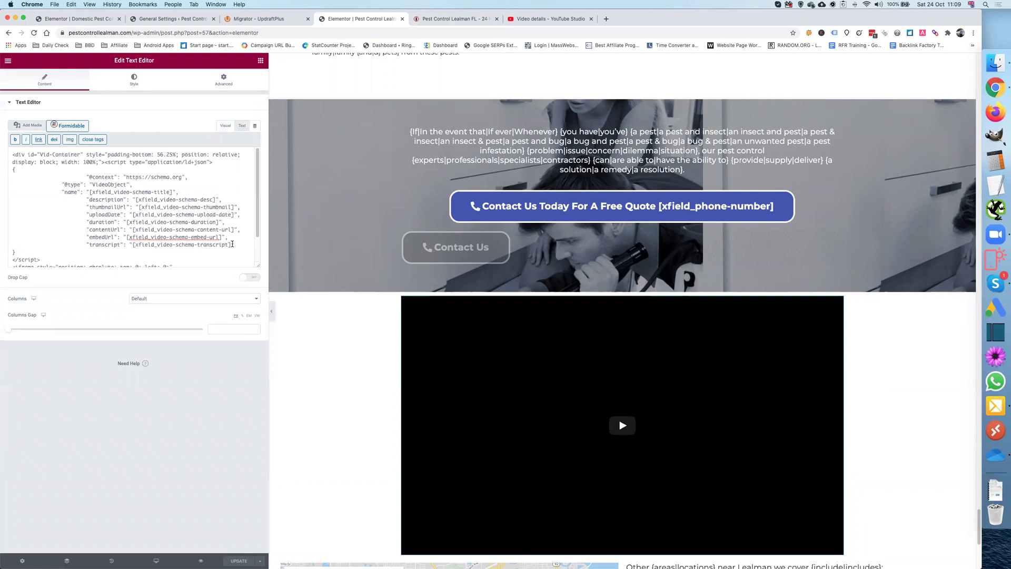
key("super+a")
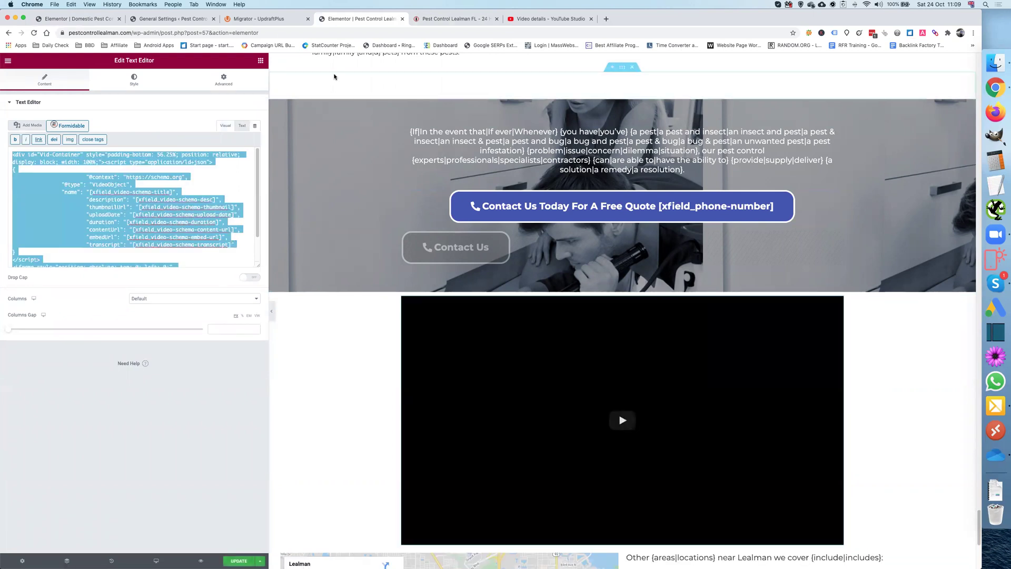
left_click(92, 19)
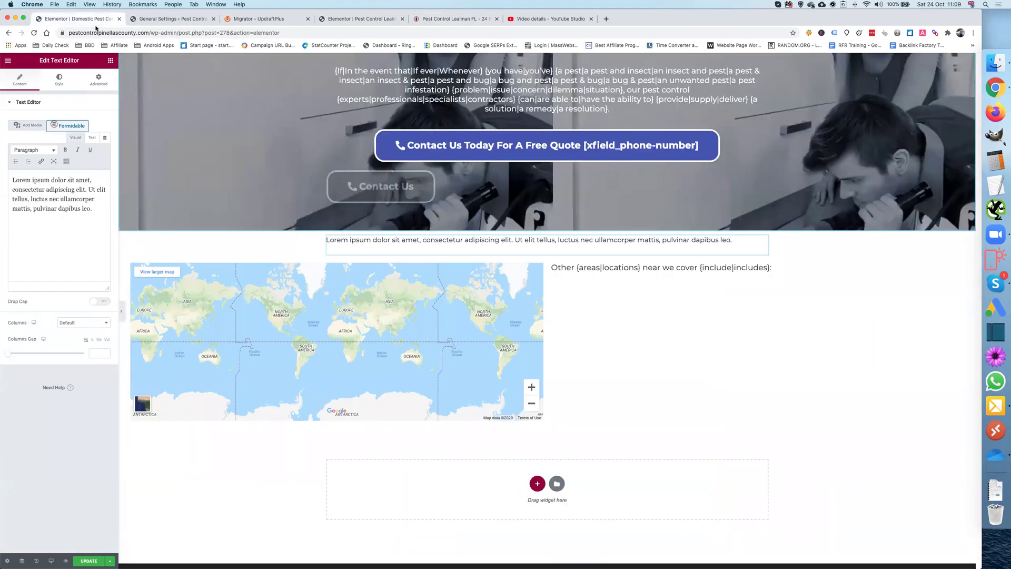
Step: Replace the Lorem ipsum text with the VideoObject schema and YouTube embed code, then save
left_click(459, 240)
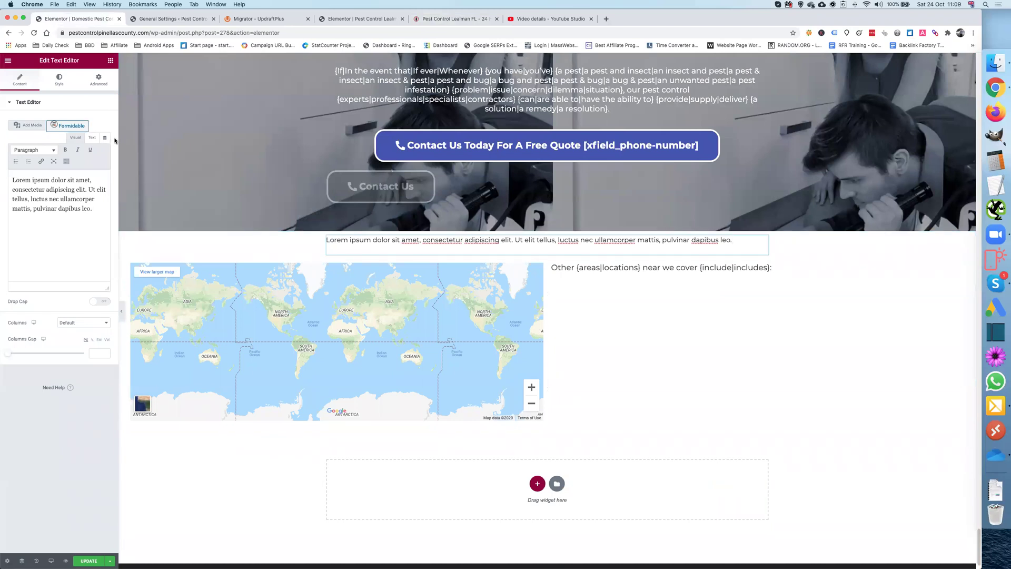
left_click_drag(118, 138, 268, 138)
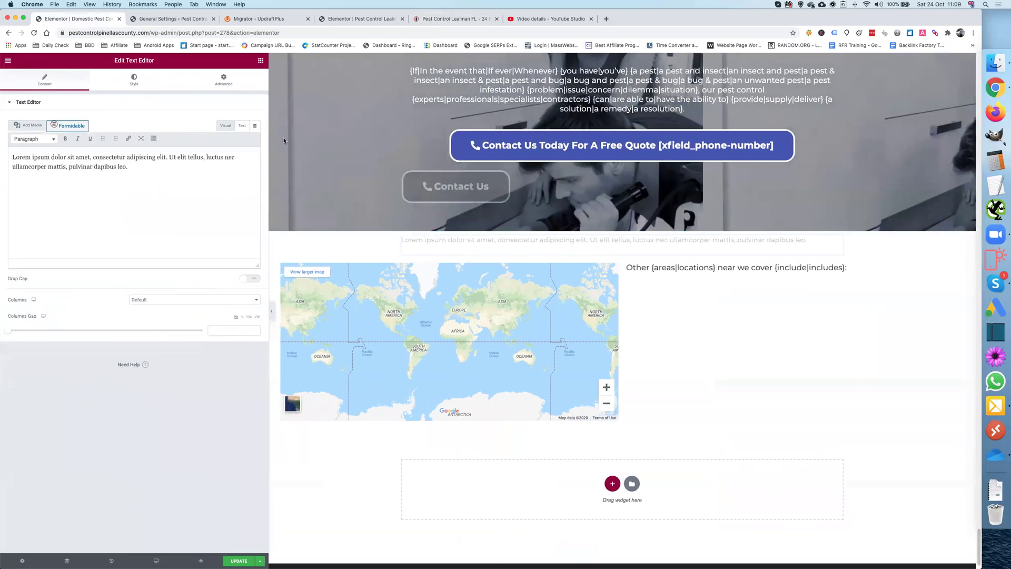
left_click(242, 126)
triple_click(179, 155)
key("super+v")
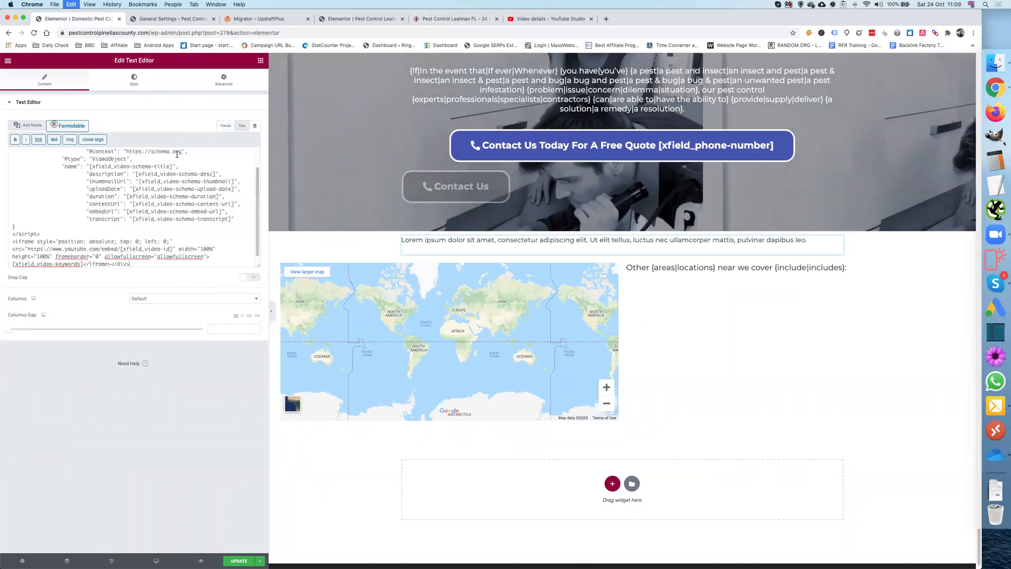
left_click(238, 562)
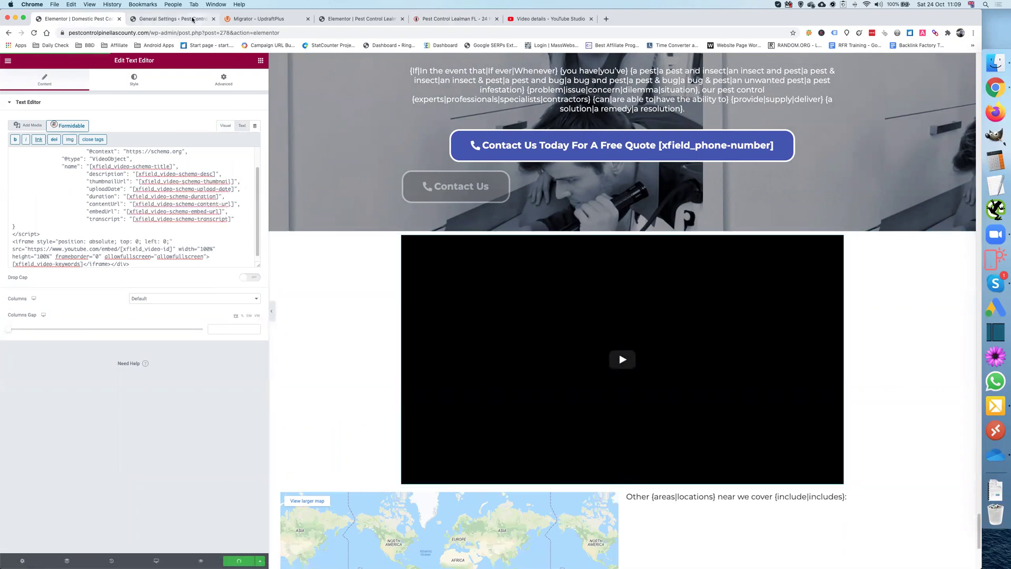
left_click(188, 19)
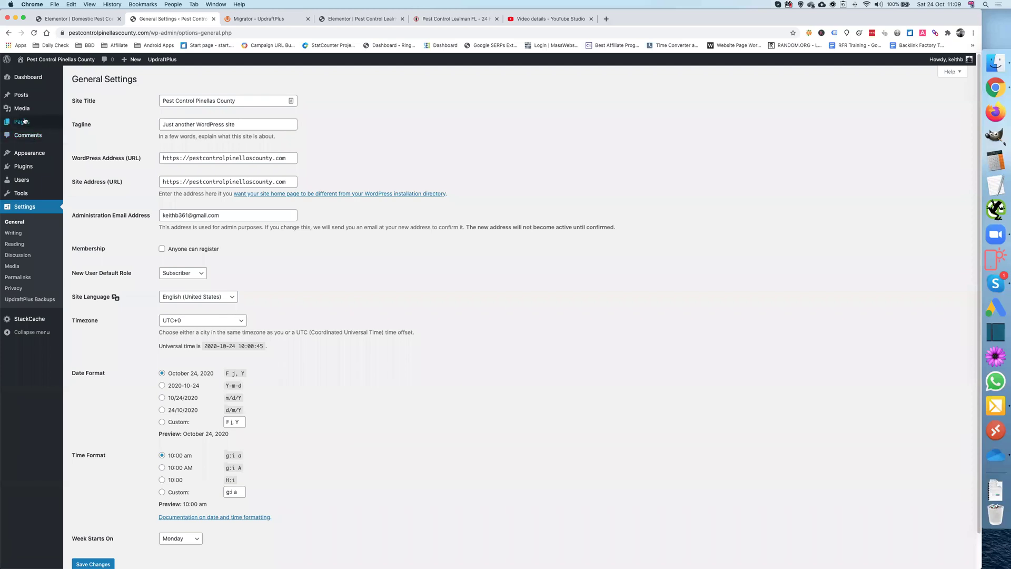
Step: Open the Pest Control [location] Florida front page in Elementor from All Pages
mouse_move(26, 122)
left_click(77, 124)
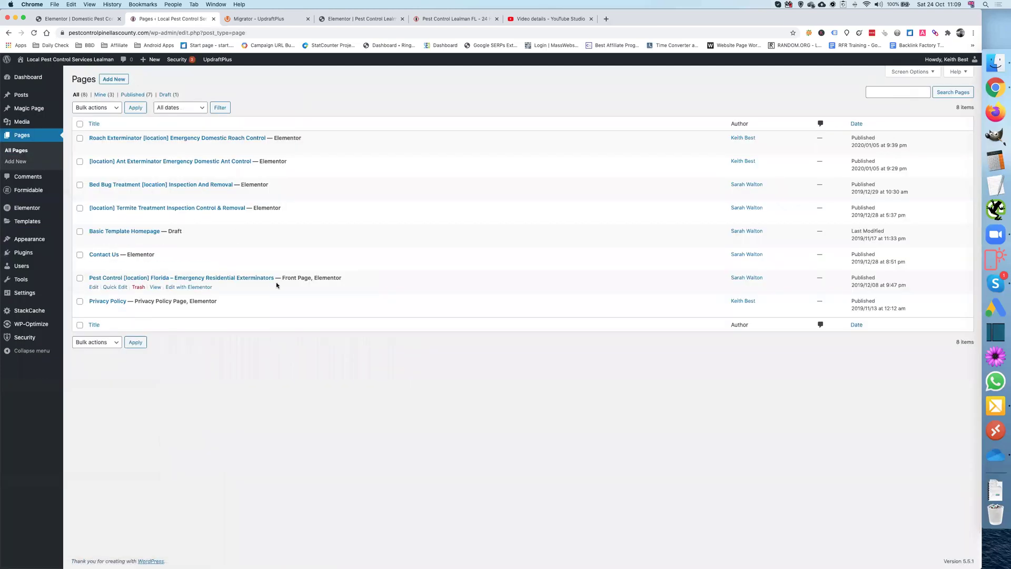
left_click(194, 289)
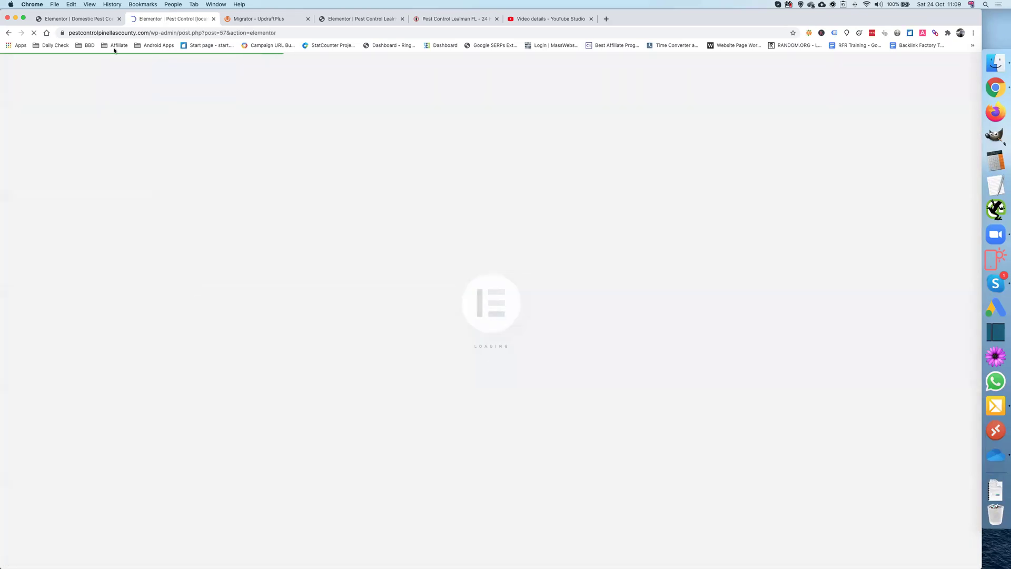
left_click(100, 19)
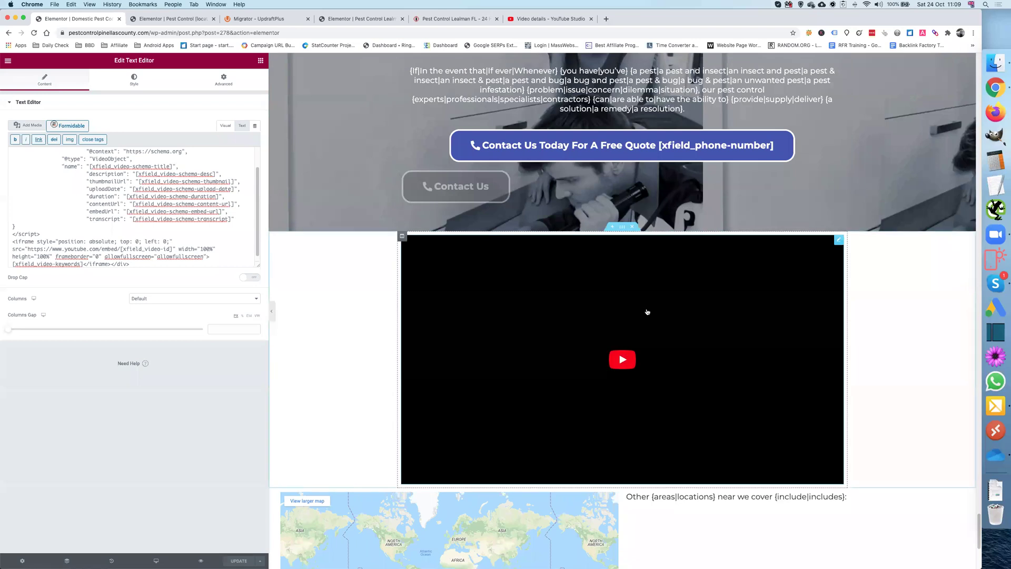
Step: Copy the YouTube video section from the Magic Page template
right_click(622, 228)
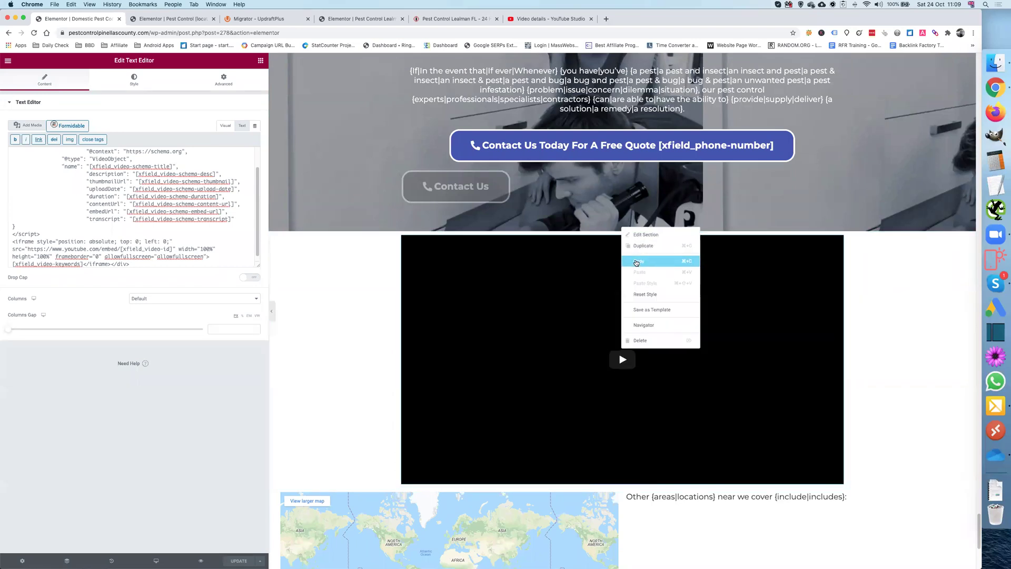
left_click(638, 262)
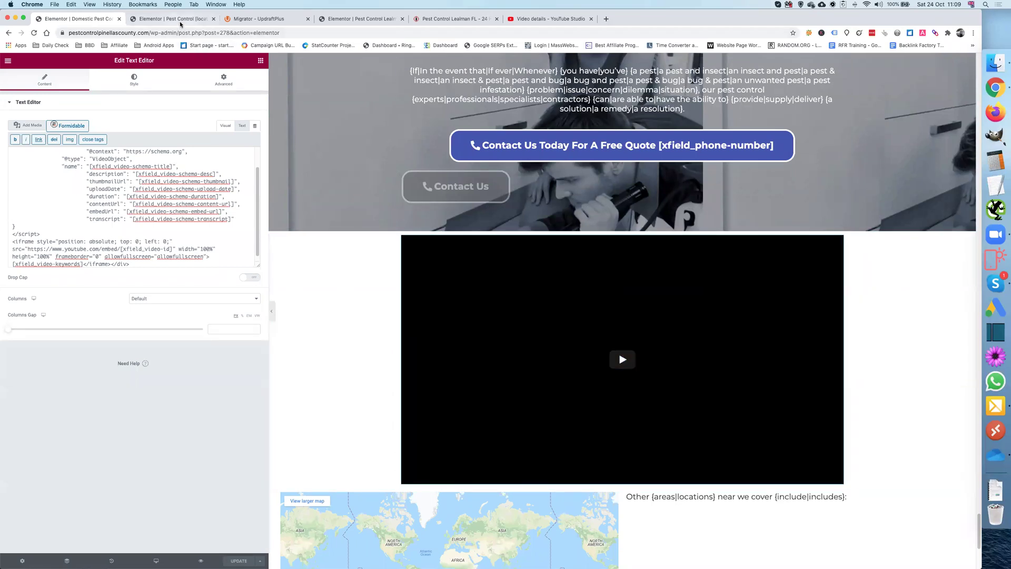
left_click(174, 19)
scroll(486, 271, "down", 20)
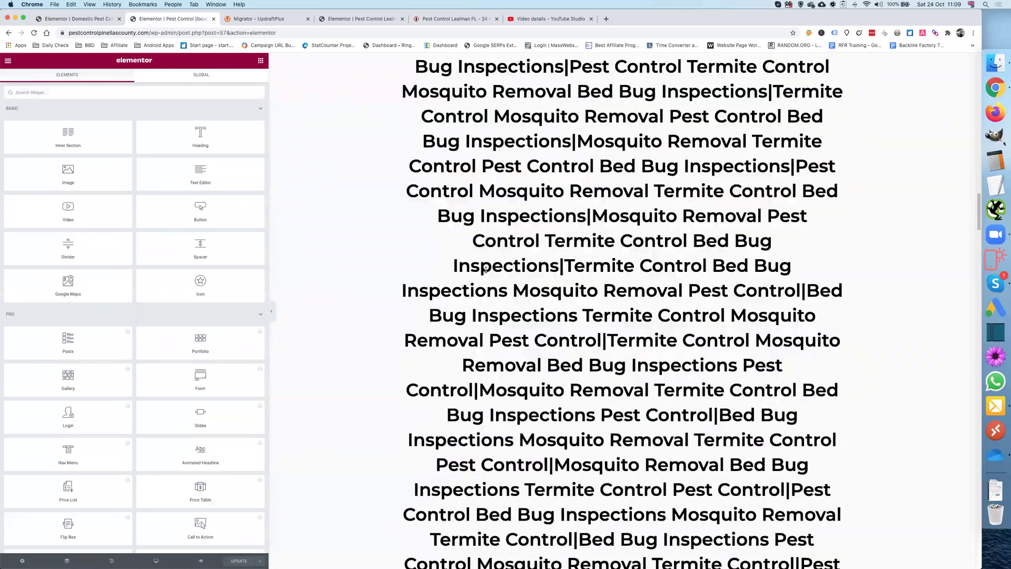
scroll(486, 270, "down", 20)
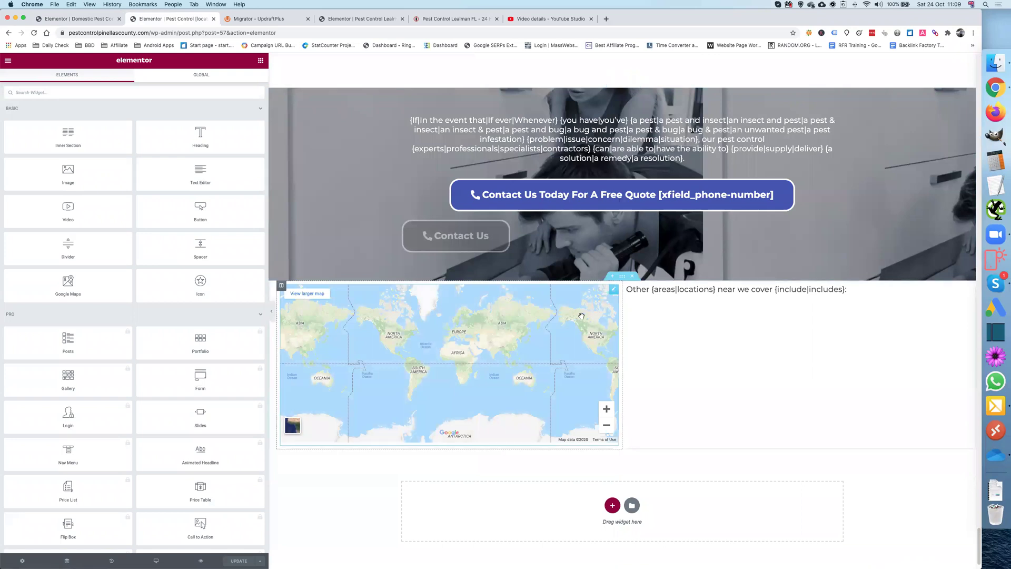
Step: Paste the video section into a new section above the front page map and save
left_click(606, 286)
right_click(551, 319)
left_click(568, 326)
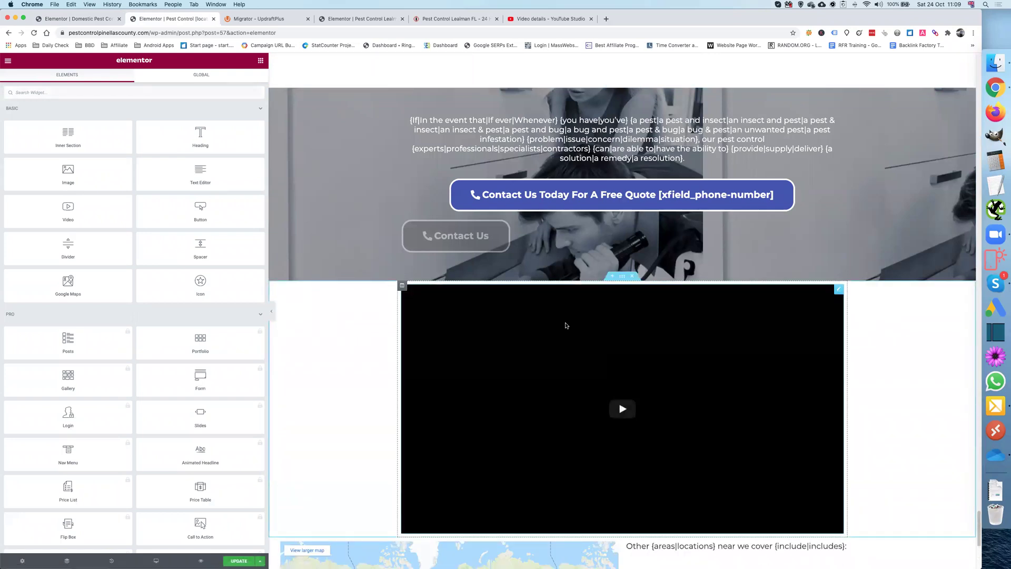
left_click(239, 561)
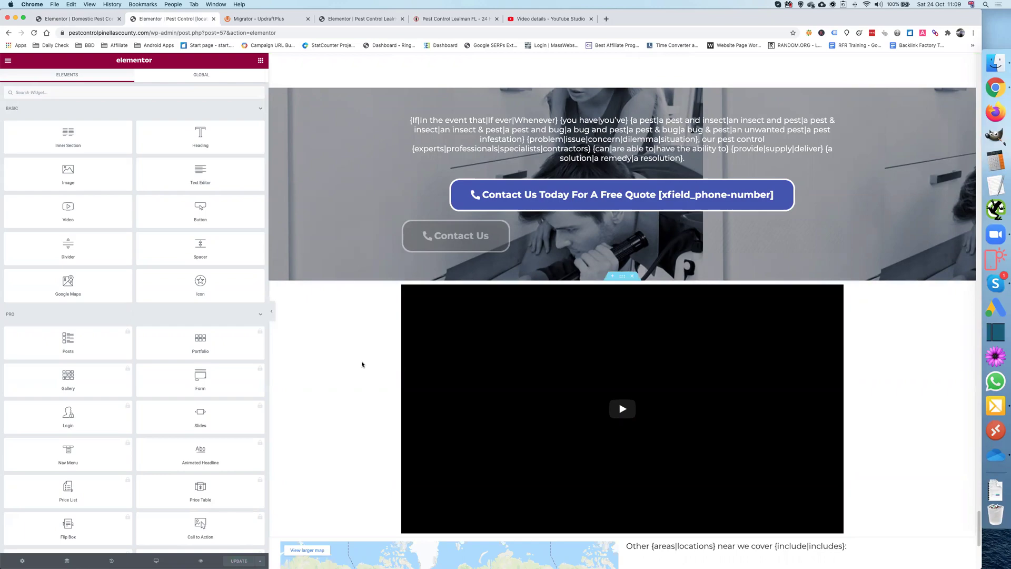
scroll(357, 364, "down", 10)
scroll(357, 364, "up", 20)
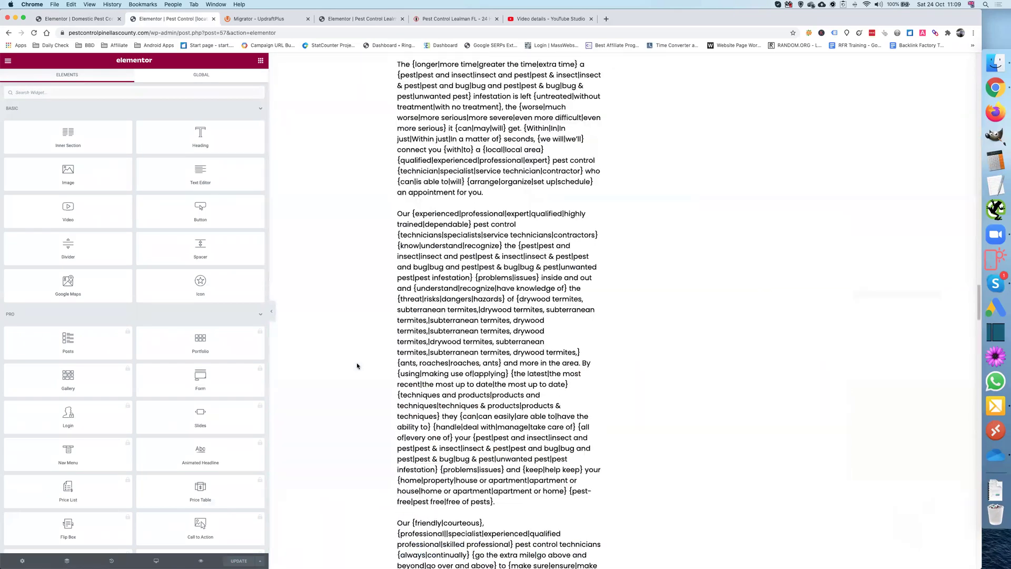
scroll(356, 362, "up", 15)
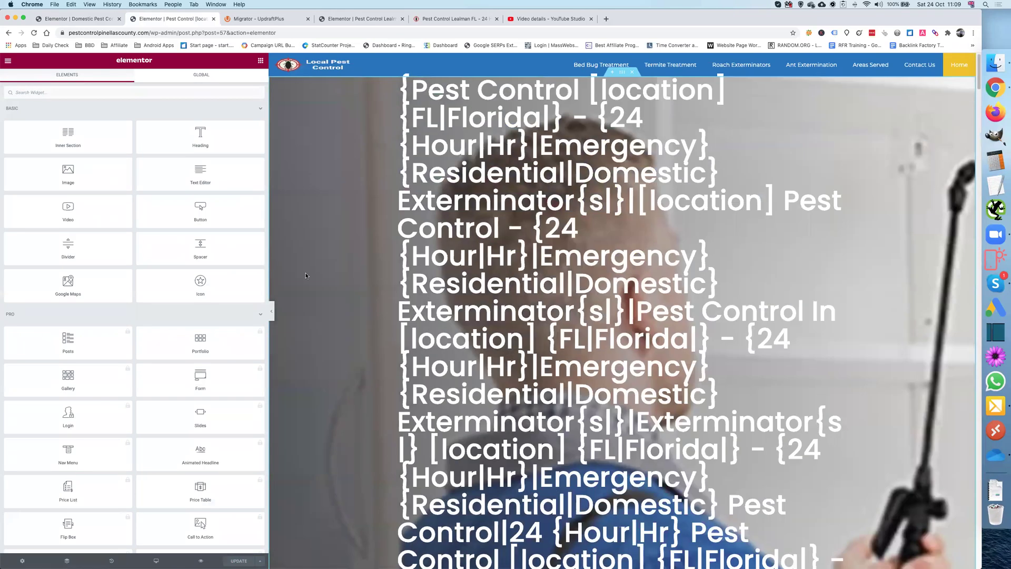
left_click(80, 20)
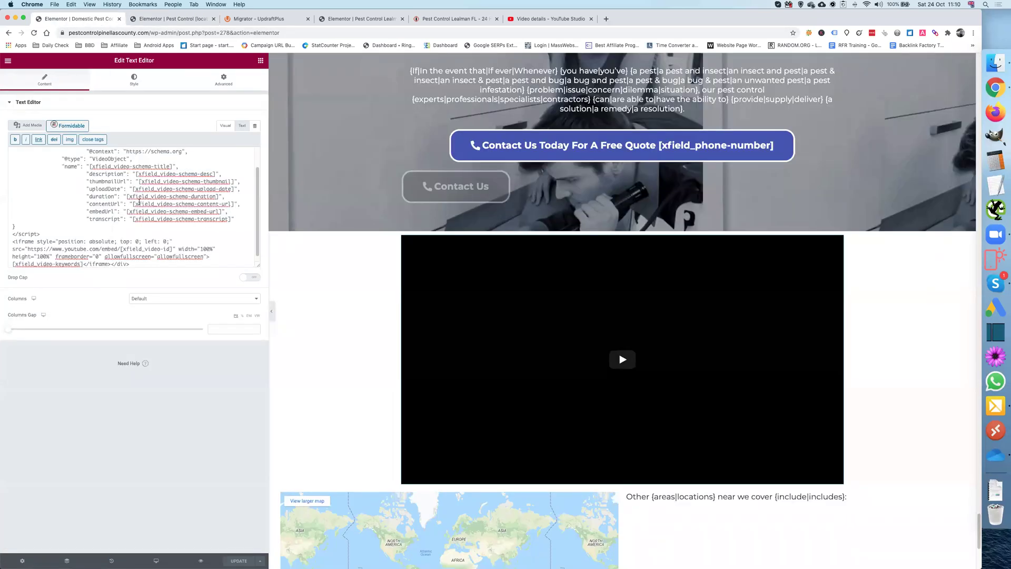
Step: Exit Elementor to the dashboard and go to Settings > UpdraftPlus Backups
left_click(8, 61)
left_click(54, 199)
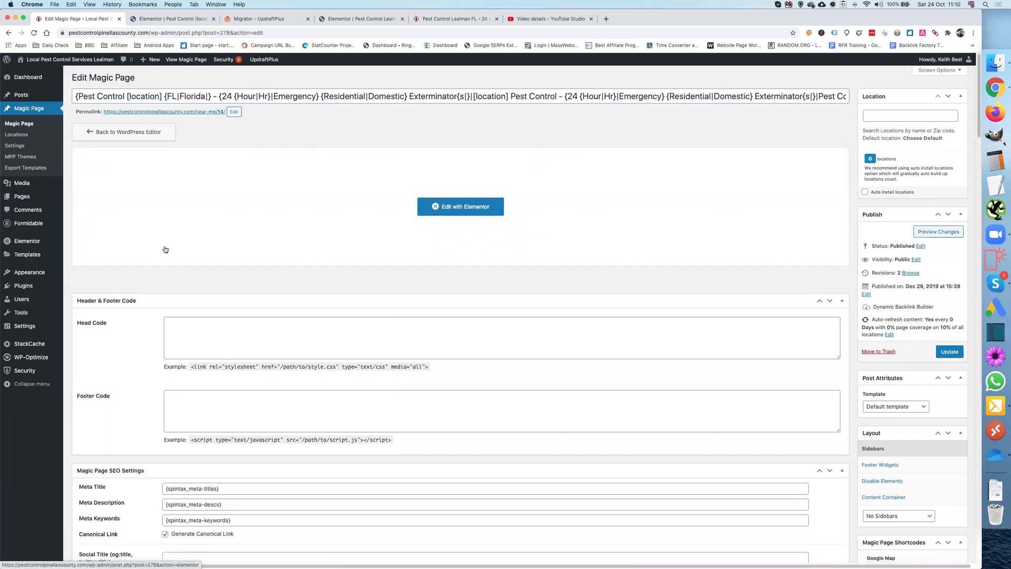
scroll(165, 248, "down", 1)
mouse_move(49, 262)
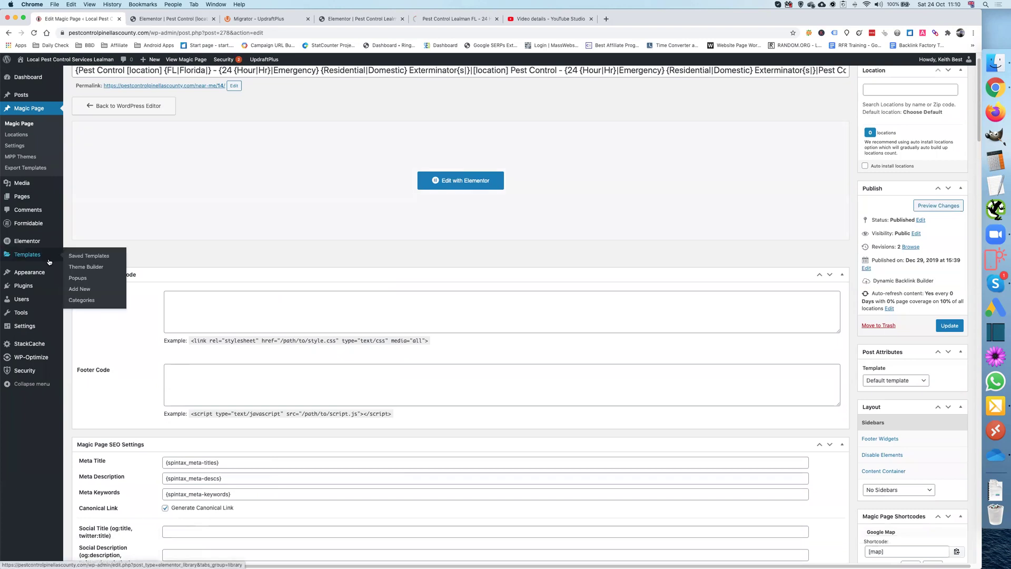
mouse_move(44, 332)
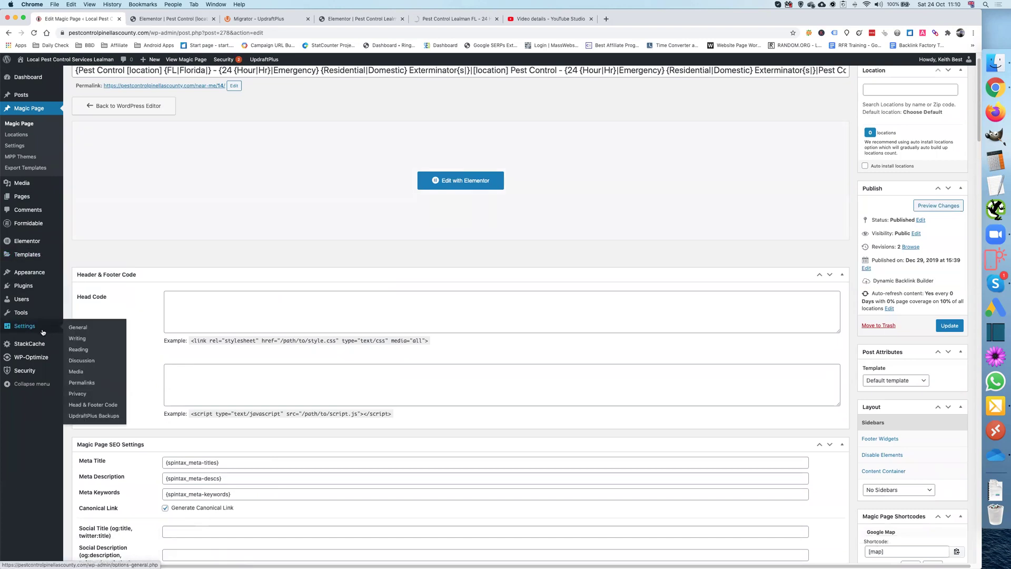
left_click(107, 417)
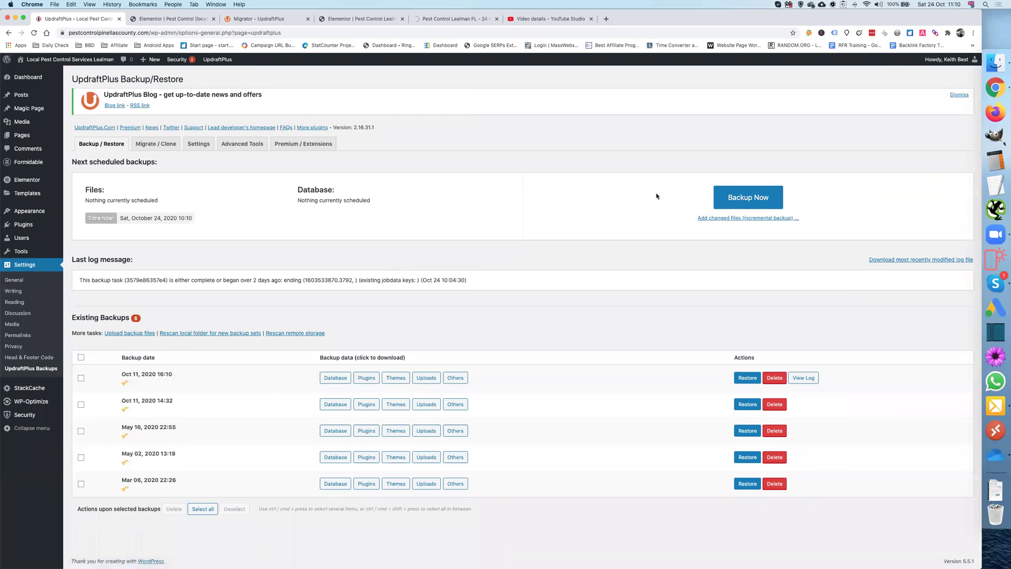
Step: Run an UpdraftPlus Backup Now and close the notice once the Oct 24, 2020 backup finishes
left_click(752, 203)
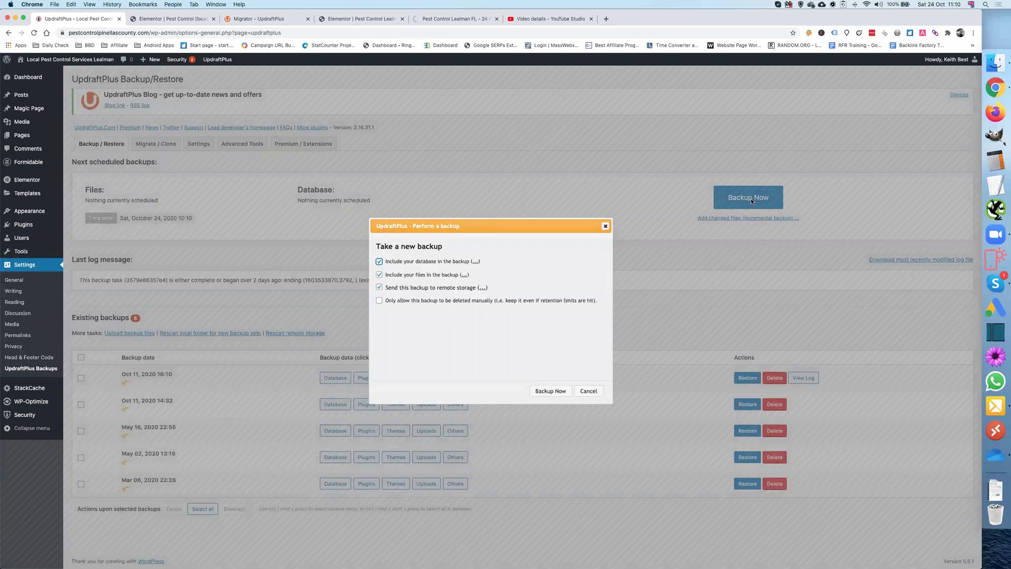
left_click(548, 391)
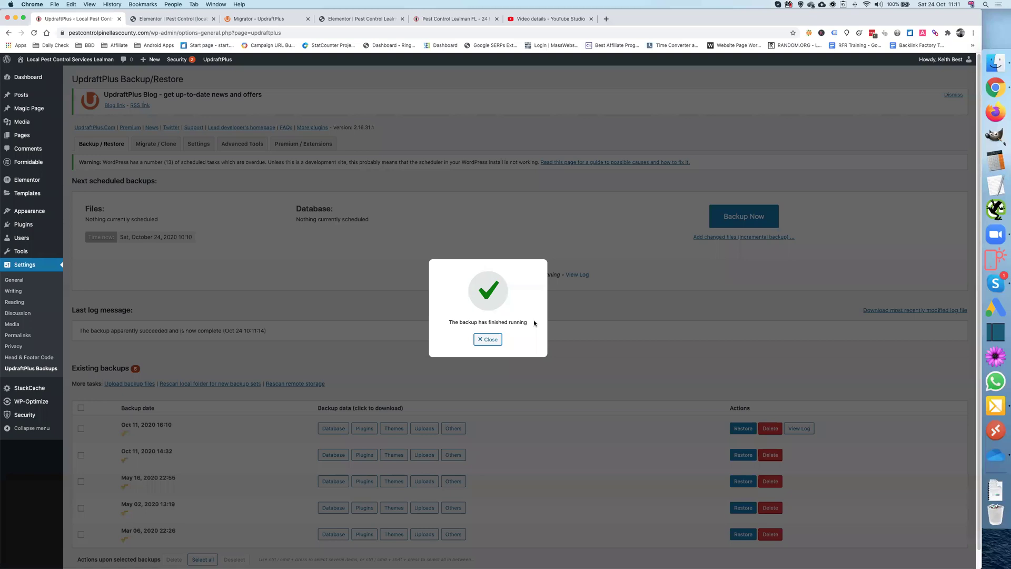
left_click(482, 340)
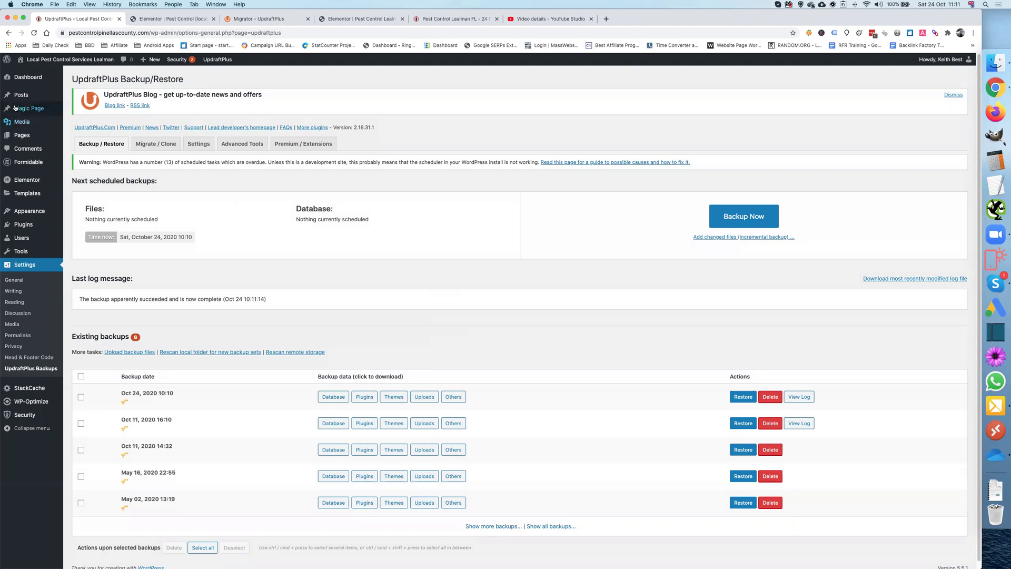
mouse_move(32, 108)
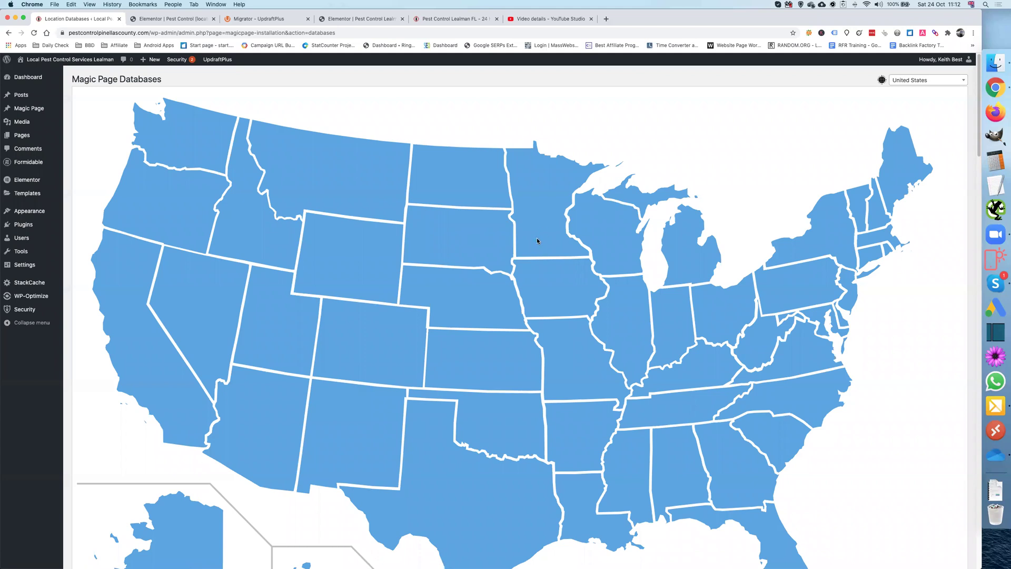
Step: Scroll the United States database list down to Florida's 8707 locations
scroll(537, 240, "down", 6)
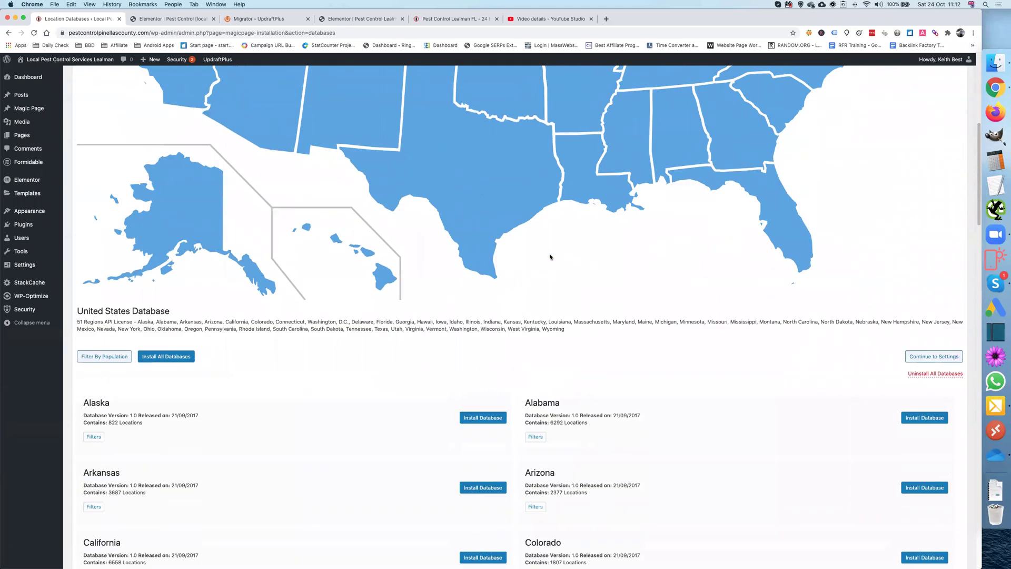
scroll(550, 257, "down", 4)
scroll(550, 256, "down", 3)
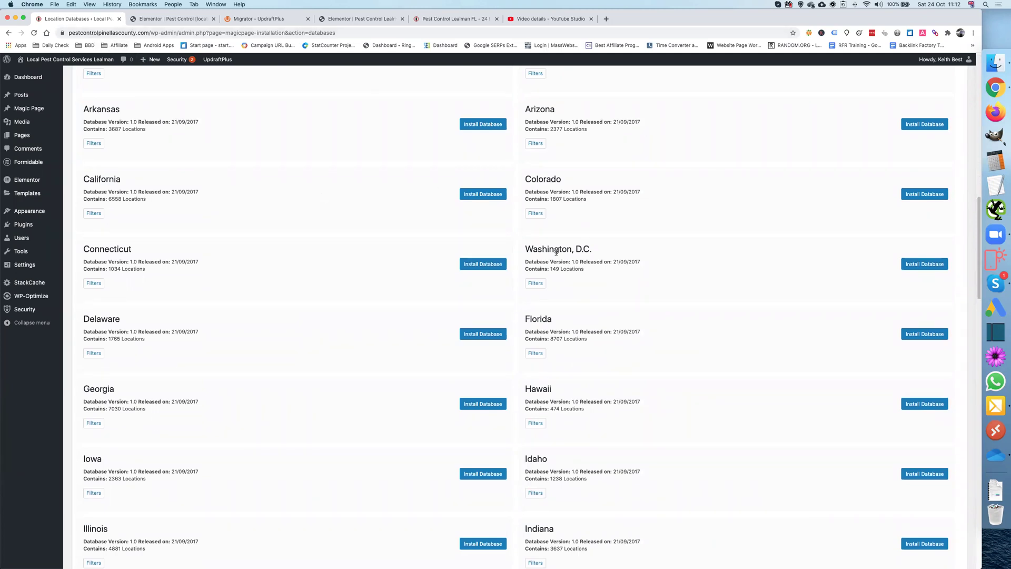
scroll(703, 354, "down", 1)
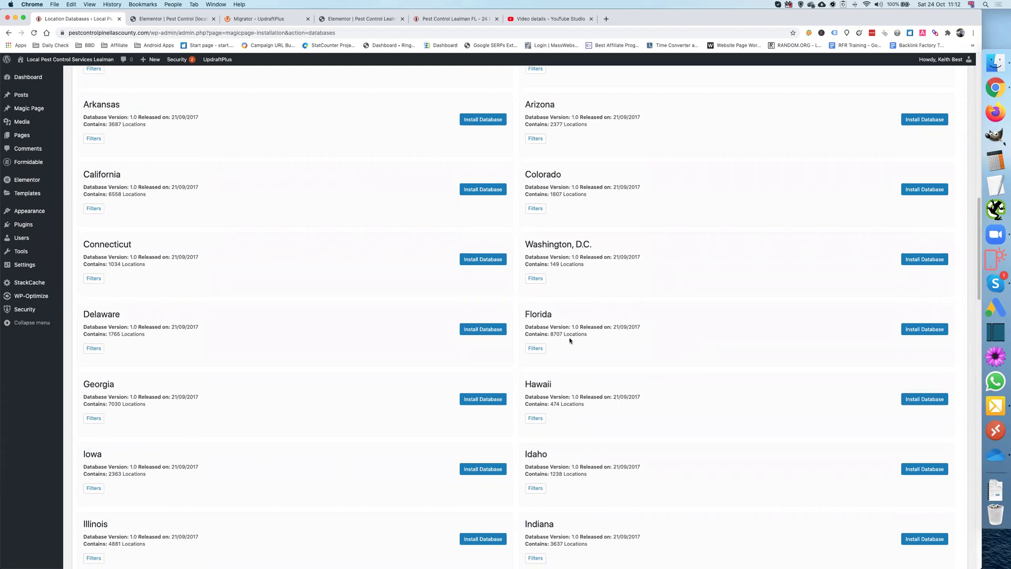
Step: Install the Florida location database filtered to Pinellas County, giving 82 locations
left_click(537, 349)
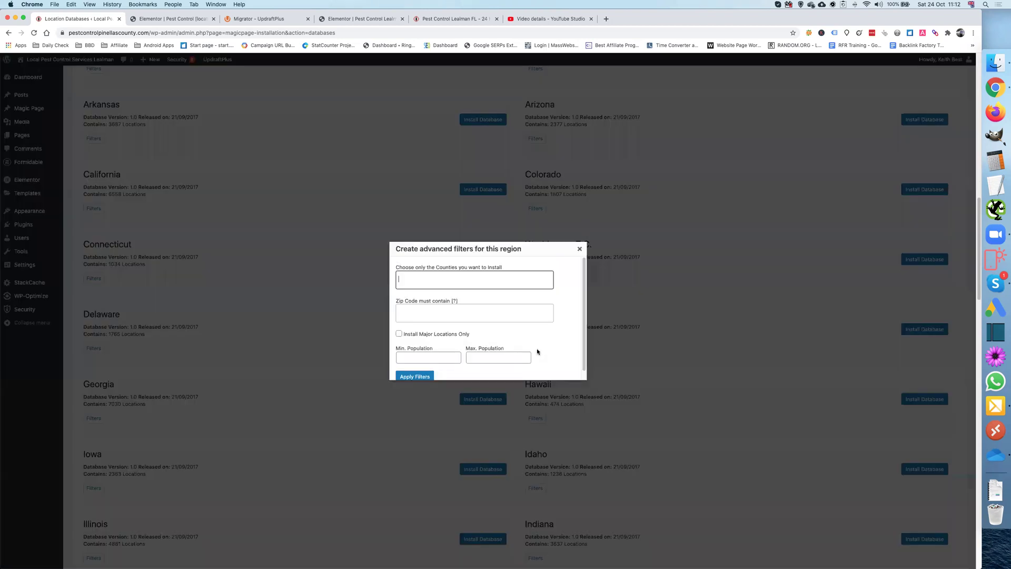
left_click(426, 279)
type("pinellas")
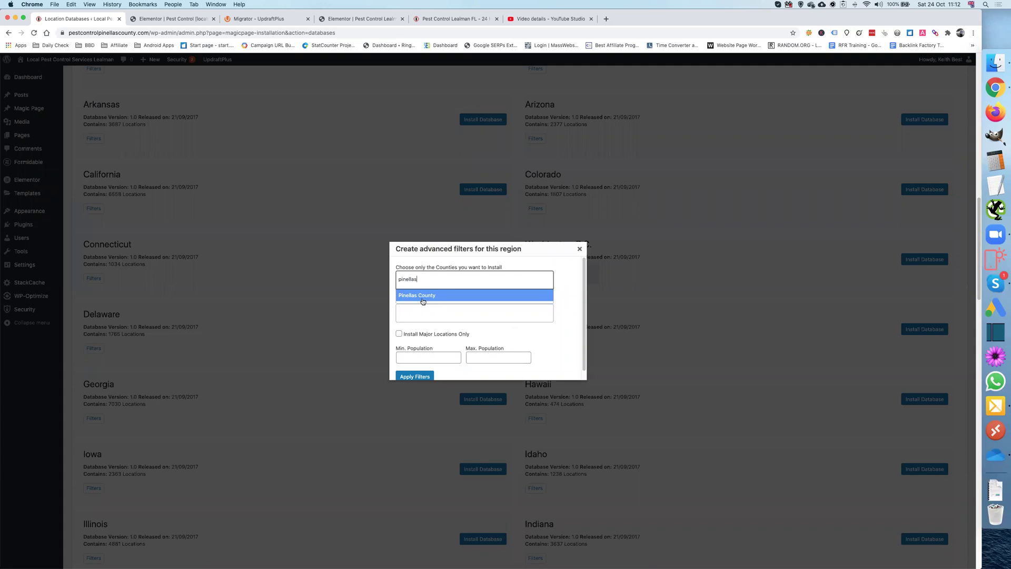
left_click(419, 295)
scroll(495, 327, "down", 1)
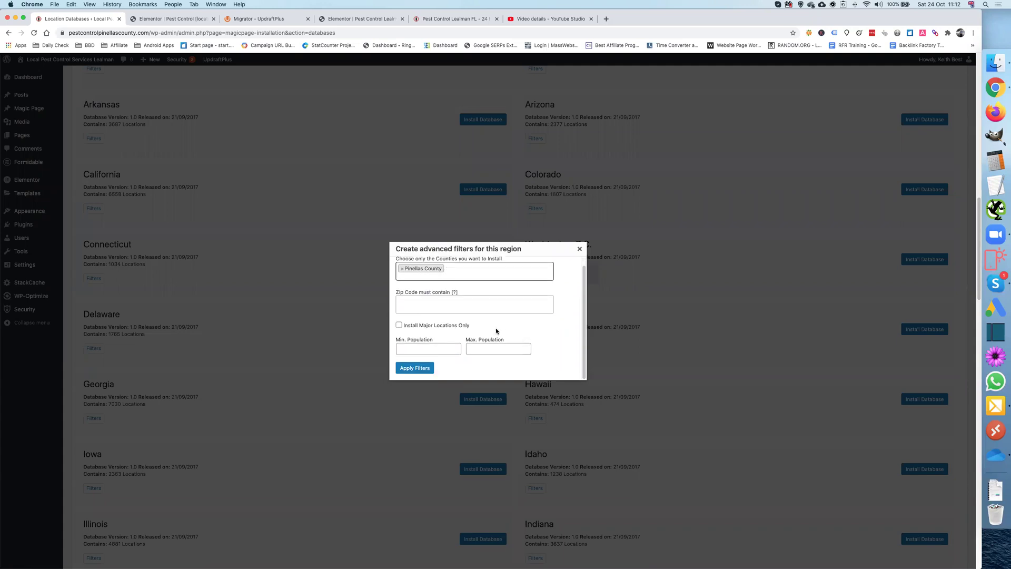
left_click(418, 371)
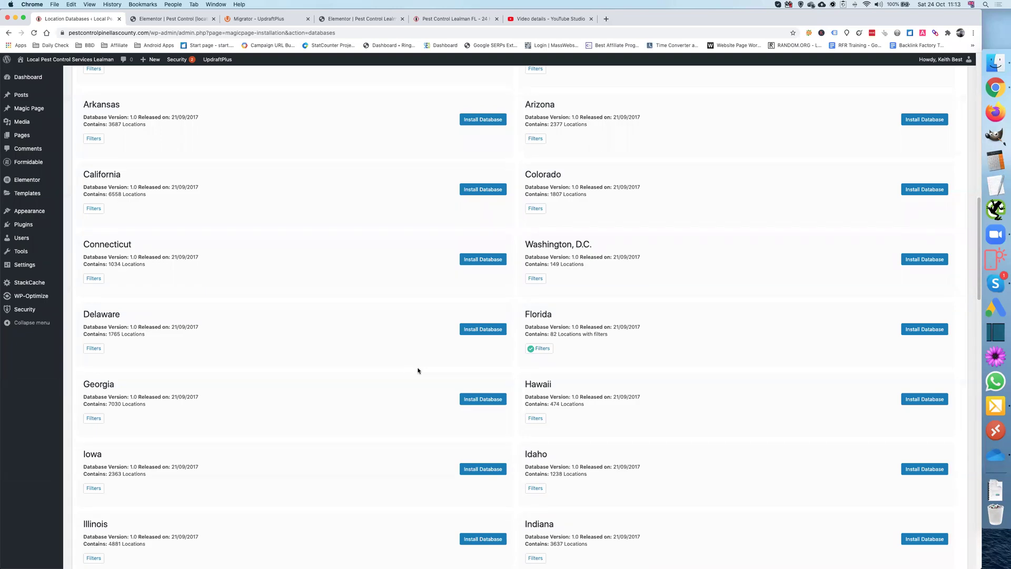
left_click(919, 331)
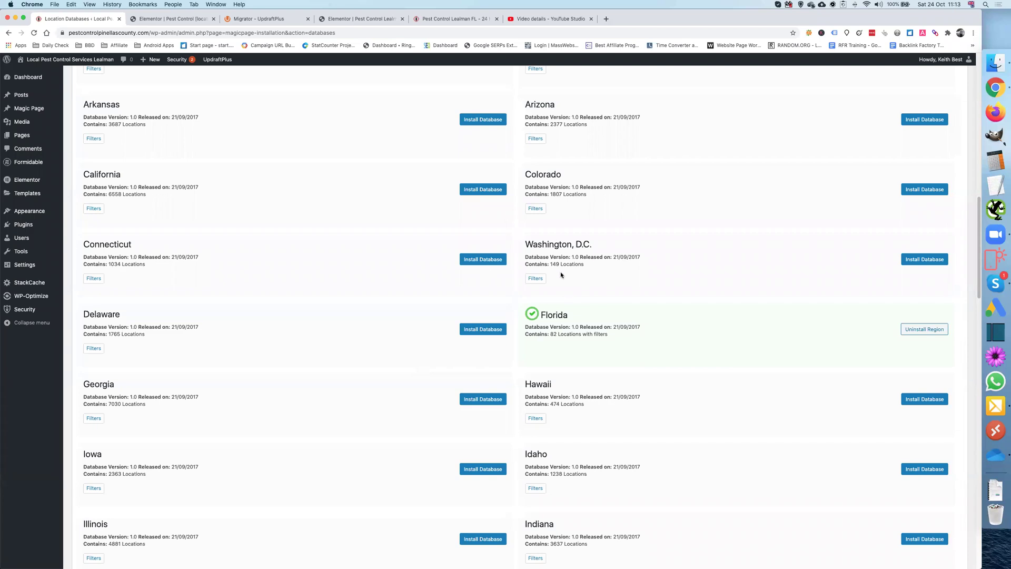
scroll(732, 255, "up", 3)
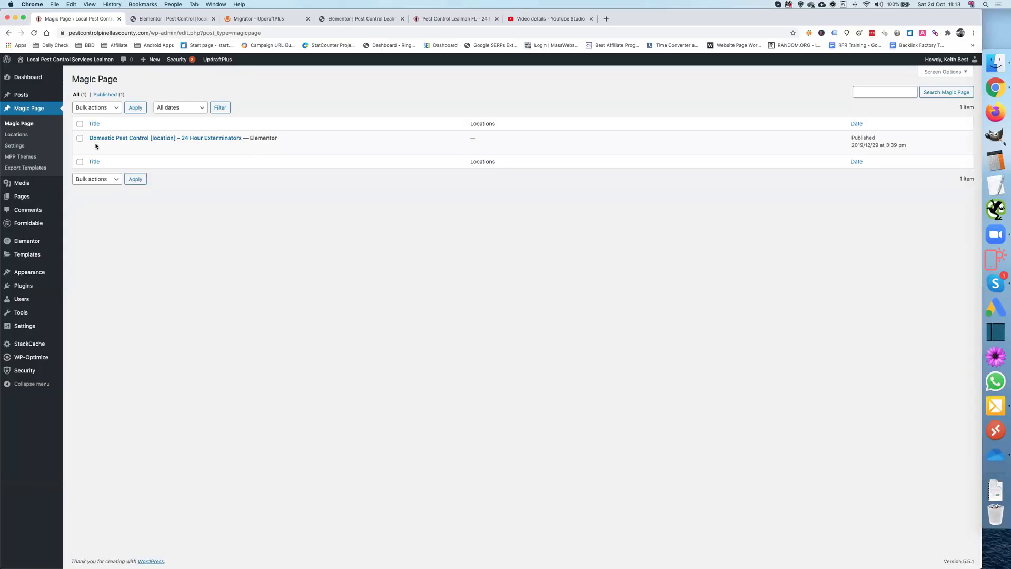
Step: Edit the Domestic Pest Control Magic Page and set its location to Kenneth City, 33709, Florida
mouse_move(97, 149)
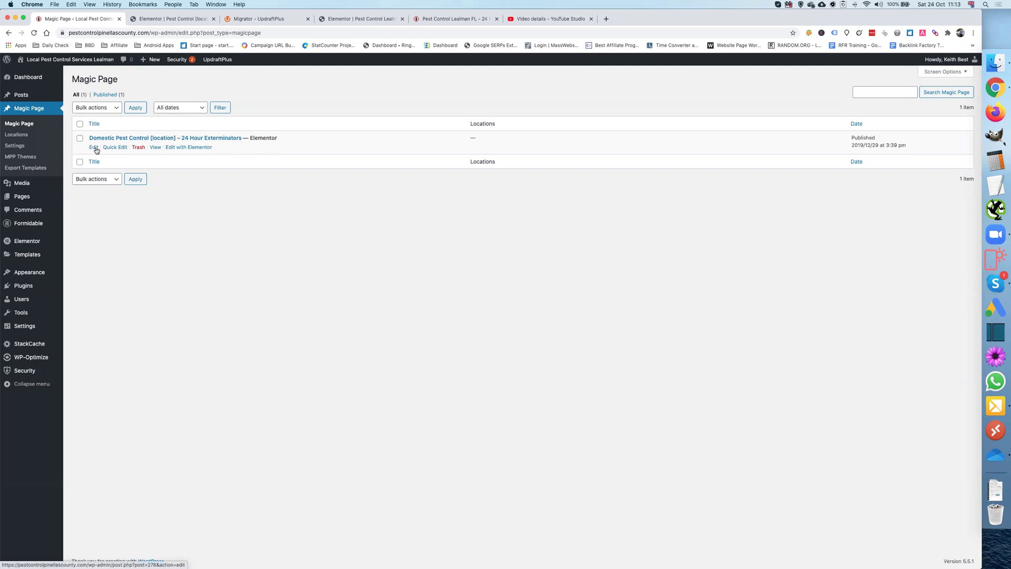
left_click(97, 149)
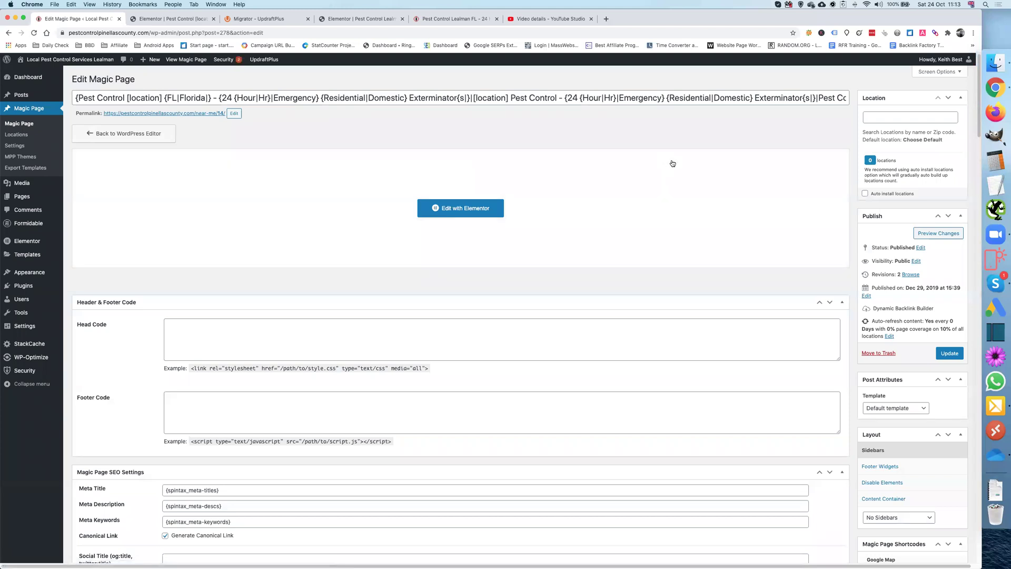
left_click(890, 118)
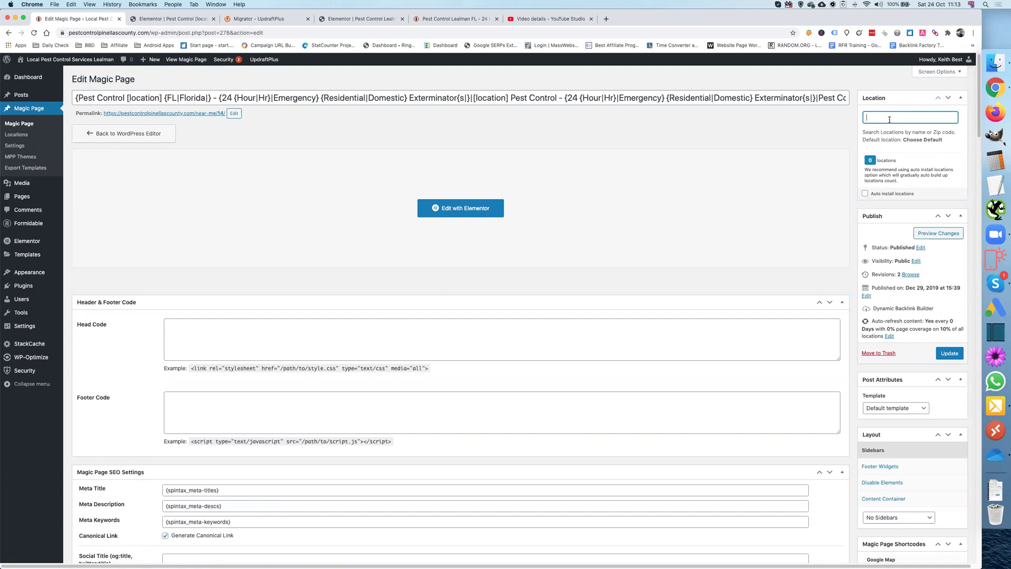
type("enneth")
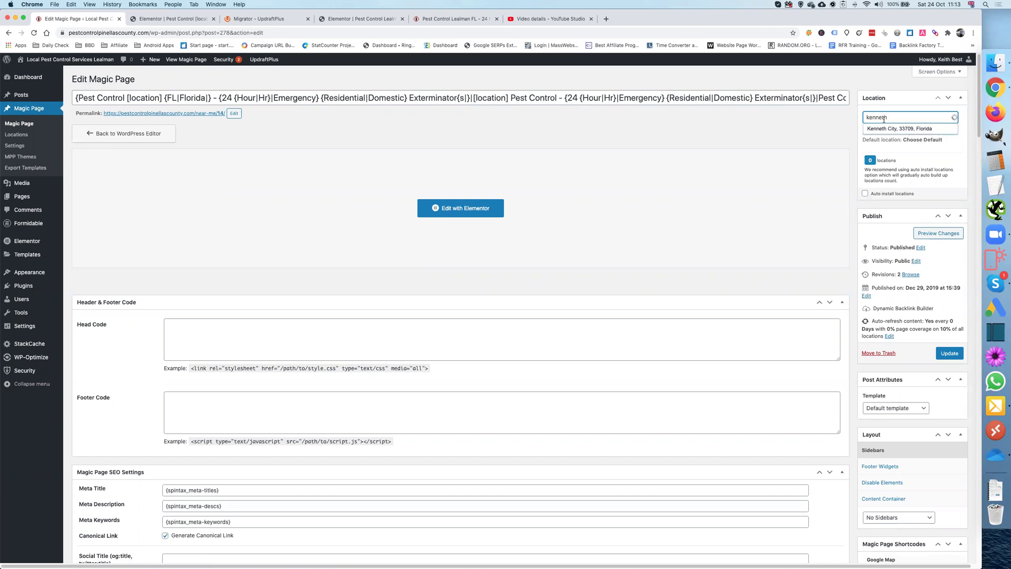
left_click(875, 128)
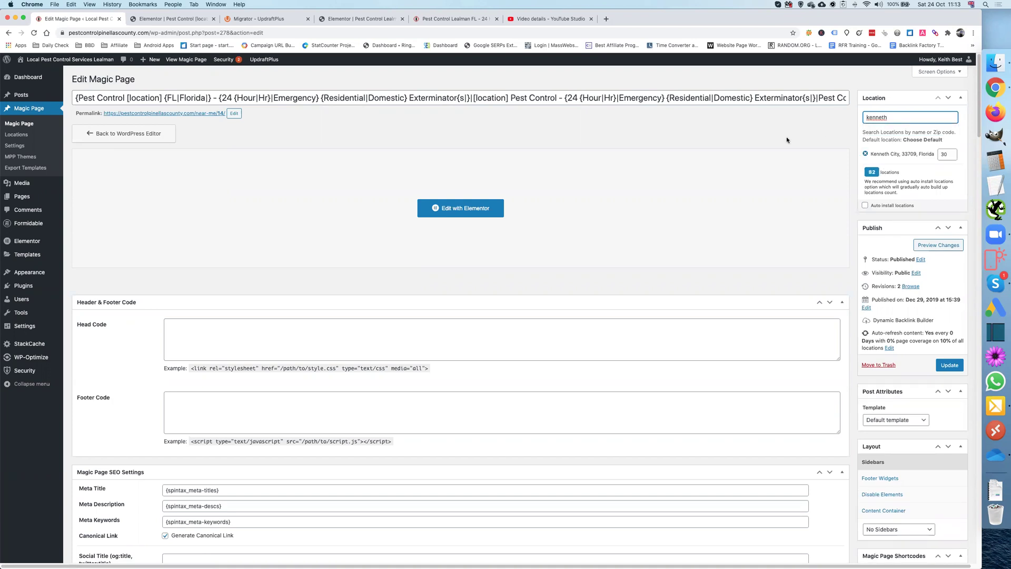
Step: Change the Kenneth City radius from 30 to 50, covering 82 locations
left_click(947, 154)
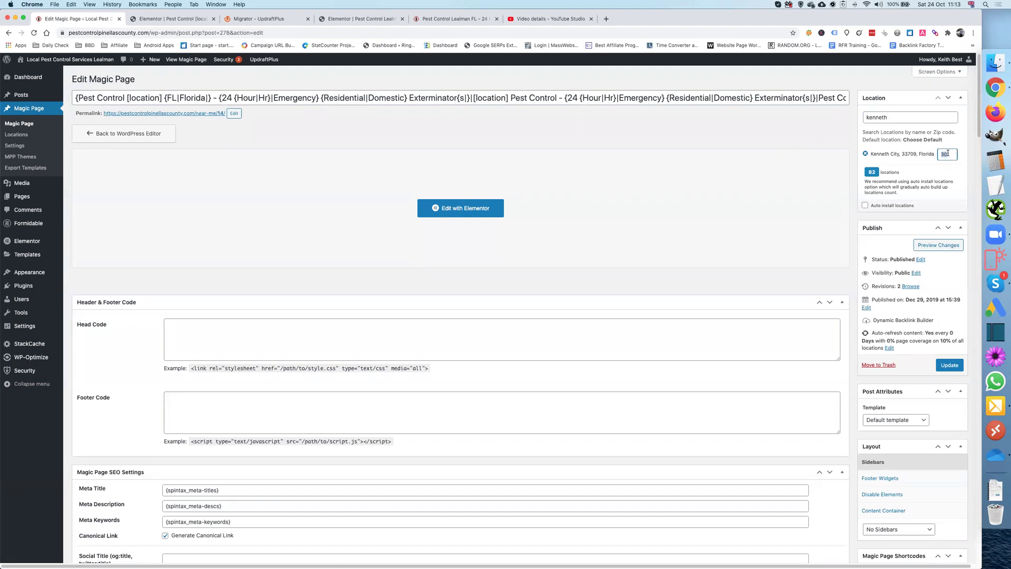
type("50")
left_click(897, 118)
left_click(904, 146)
Step: Update the Magic Page and turn on 30-day auto-install of locations, starting from zero
left_click(949, 365)
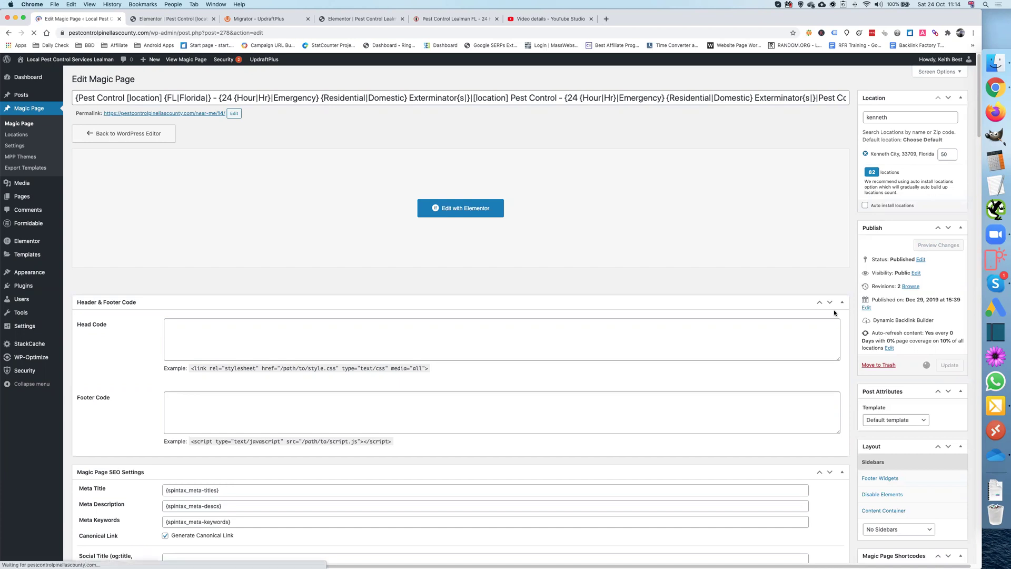
left_click(865, 229)
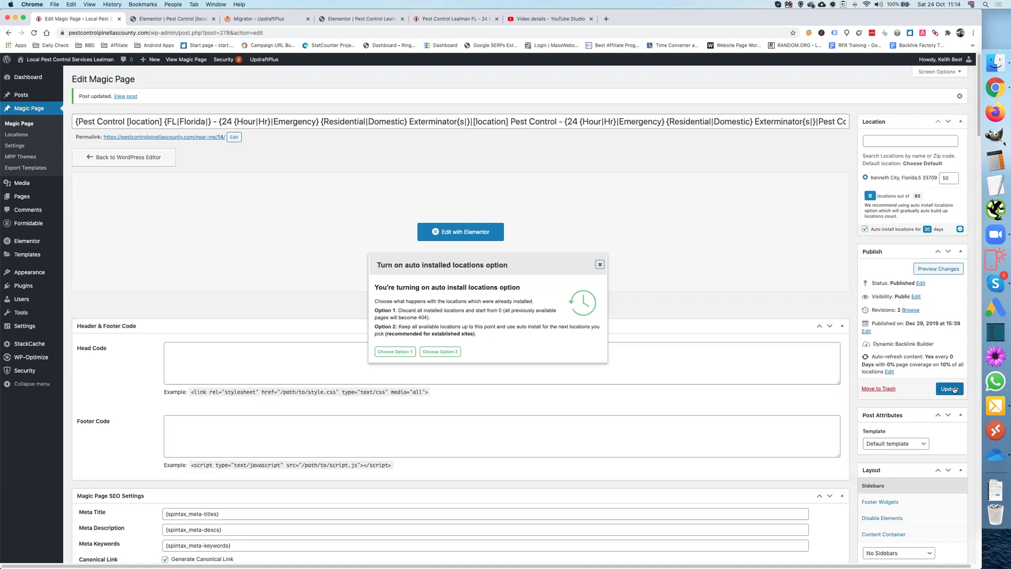
left_click(406, 352)
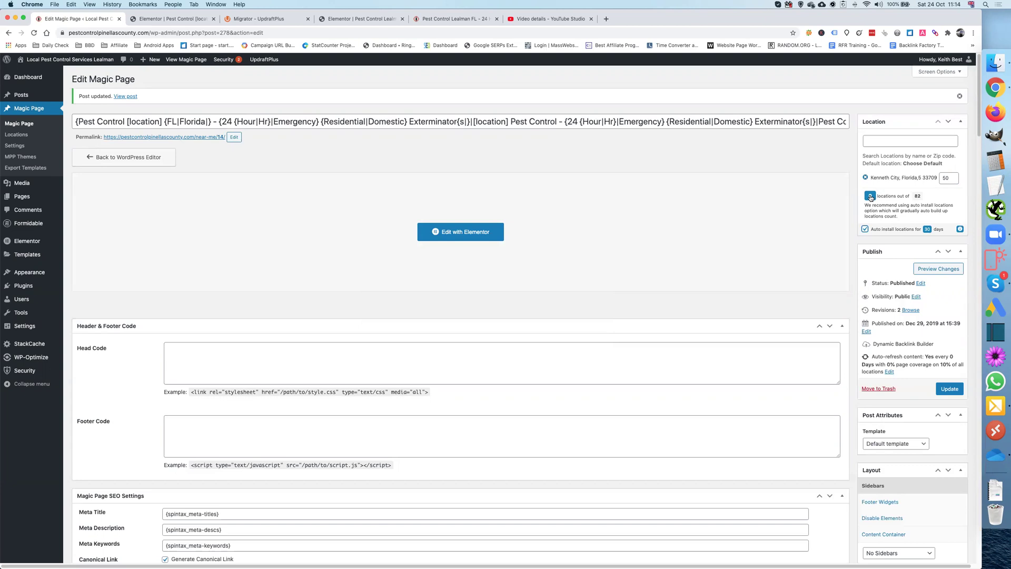
Step: Install a batch of auto locations to reach 20 of 82, then update the Magic Page
left_click(870, 196)
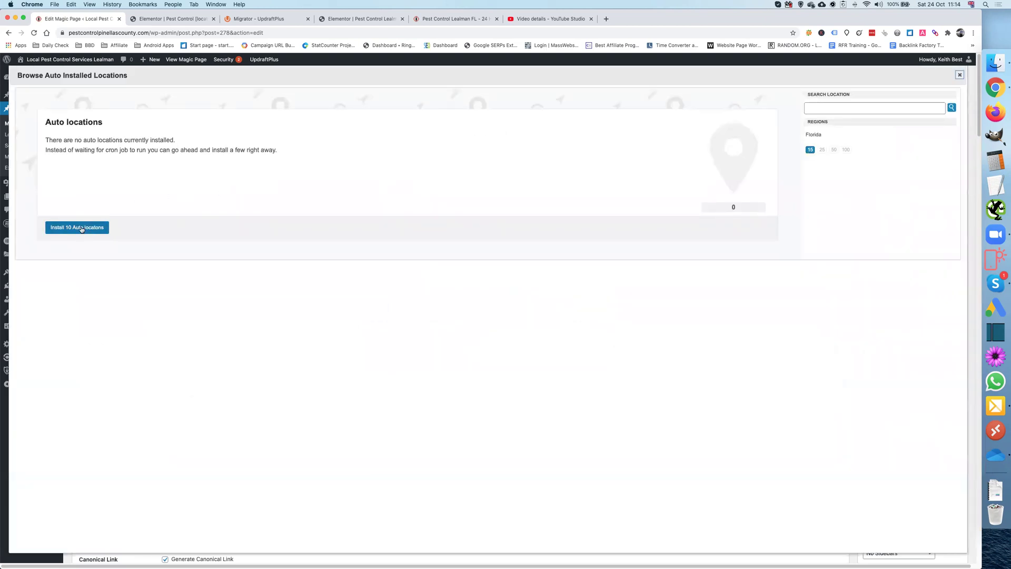
left_click(82, 228)
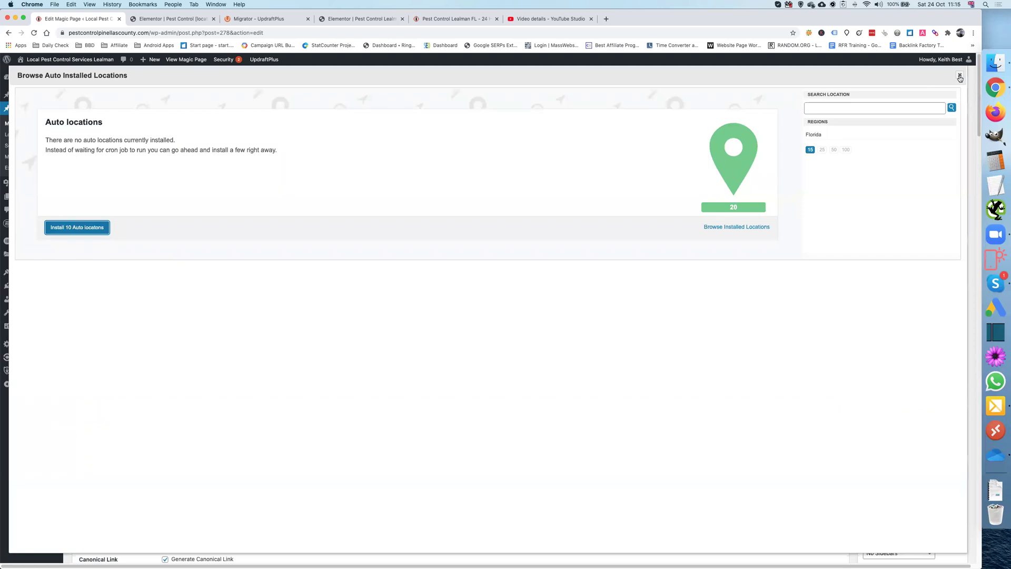
left_click(959, 77)
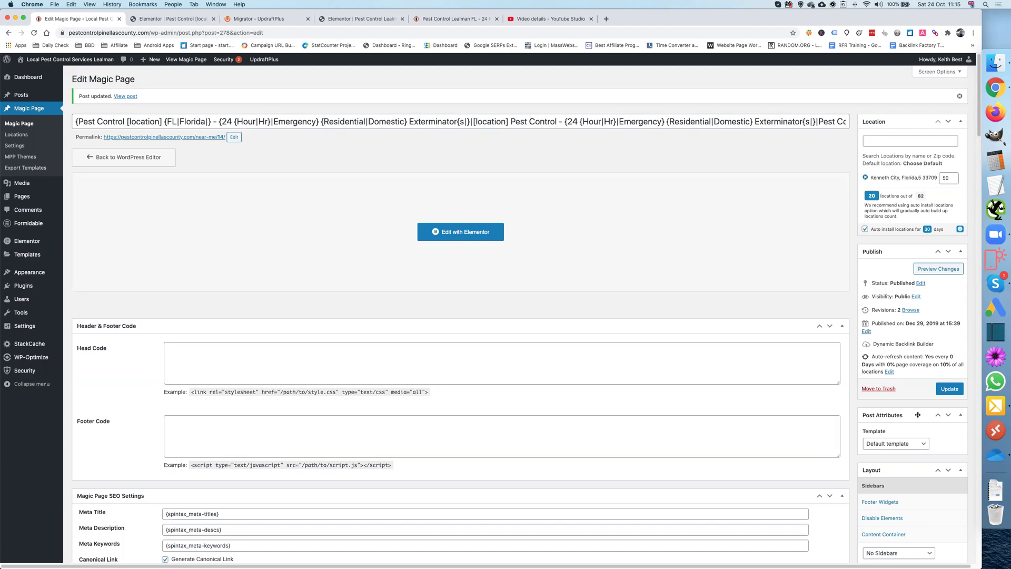
left_click(949, 389)
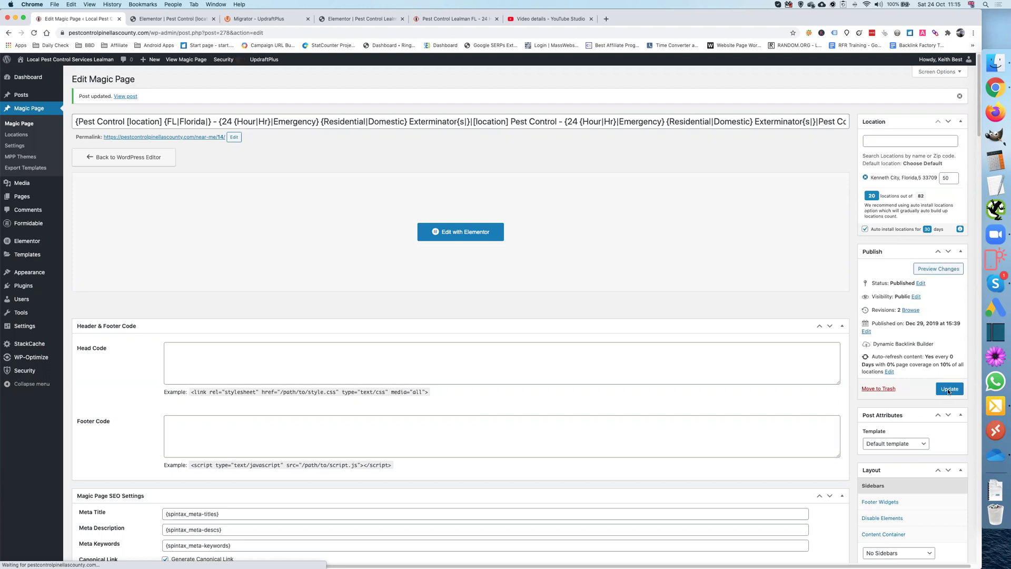
Step: Open the Kenneth City page's permalink in a new browser tab and view it
right_click(198, 138)
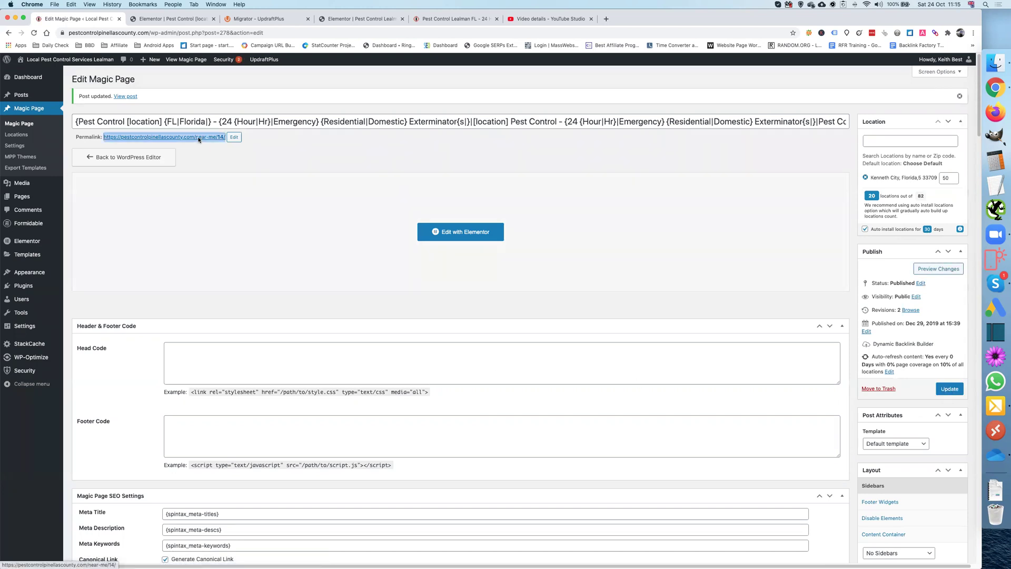
left_click(209, 146)
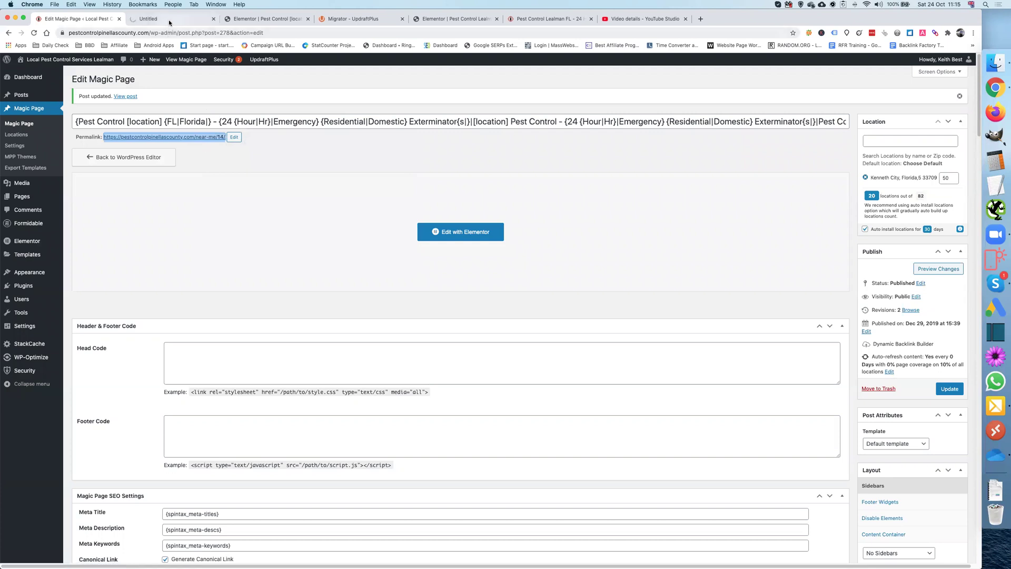
left_click(168, 19)
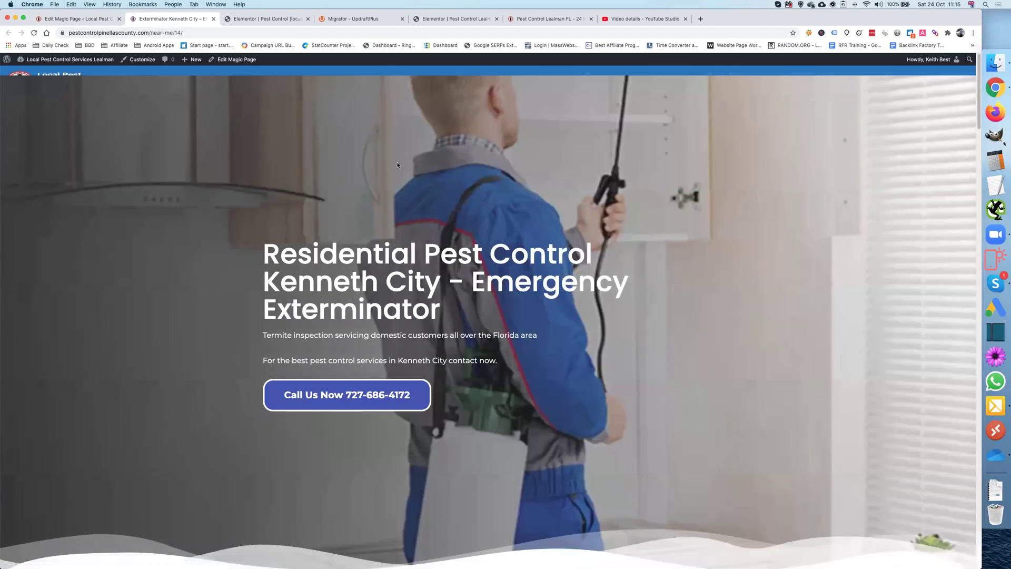
Step: Scroll the live Kenneth City page from hero to footer and back, then return to Edit Magic Page
scroll(486, 241, "down", 15)
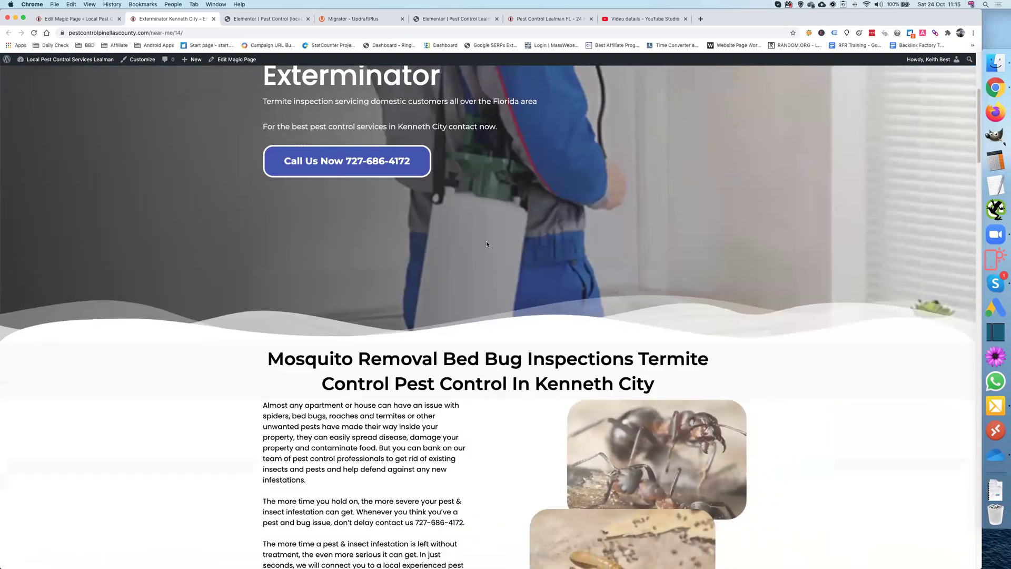
scroll(486, 241, "down", 20)
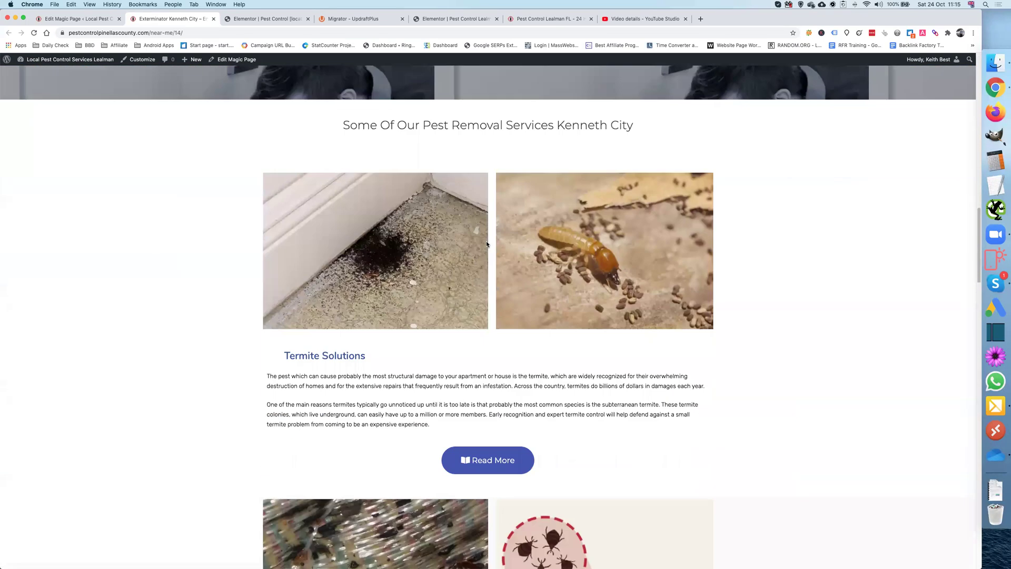
scroll(486, 241, "down", 20)
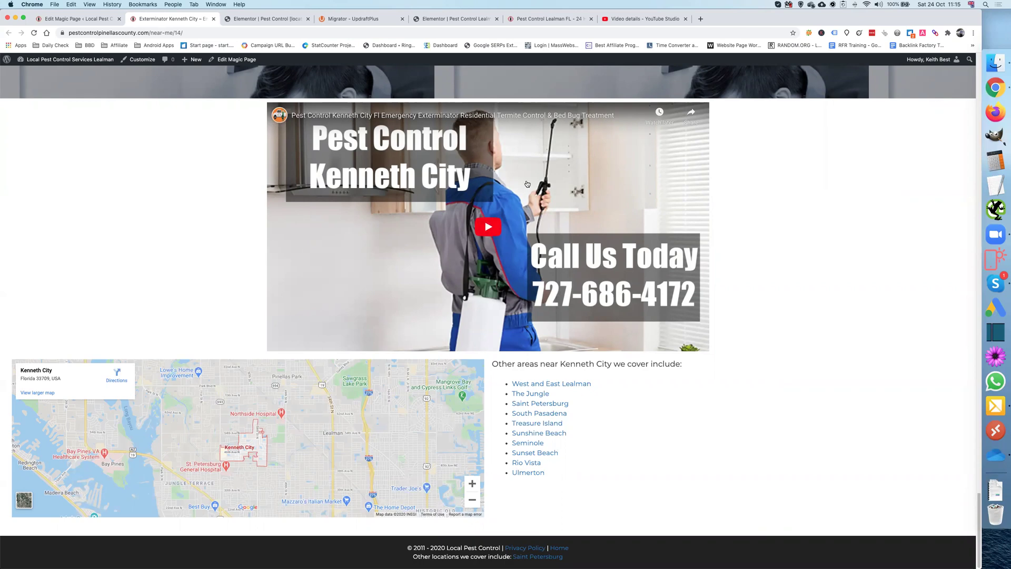
scroll(528, 184, "up", 7)
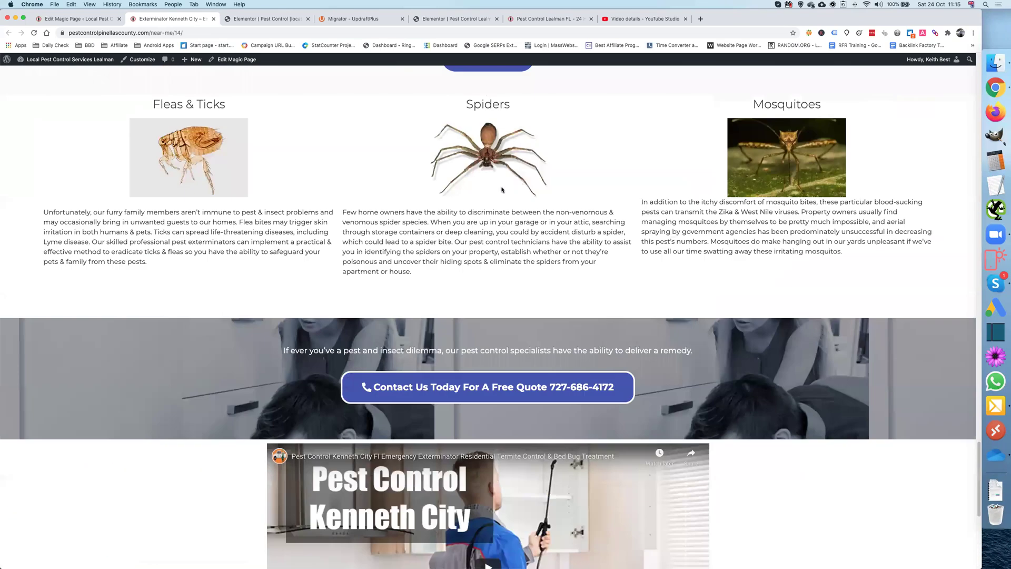
scroll(502, 190, "up", 15)
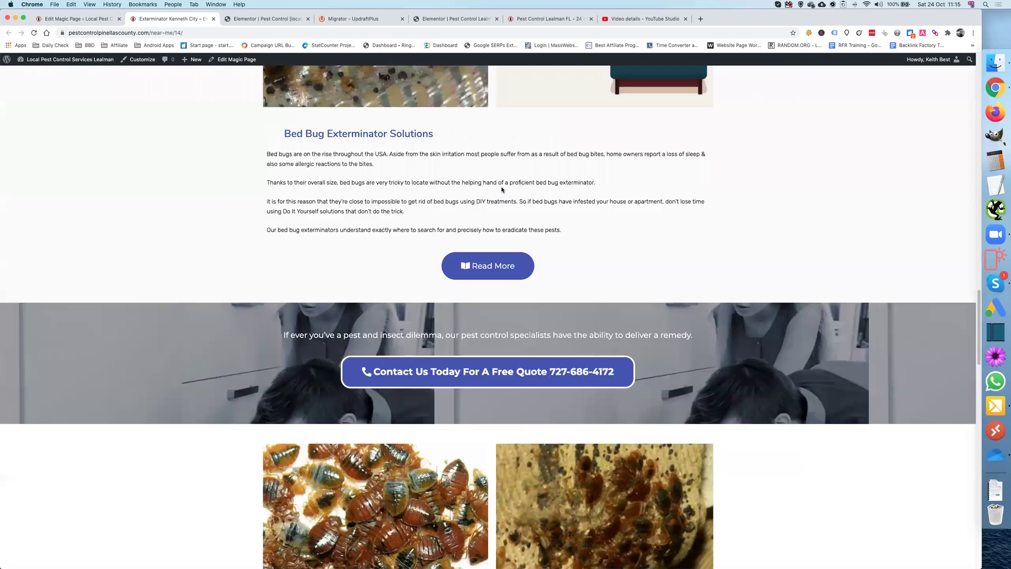
scroll(502, 190, "up", 15)
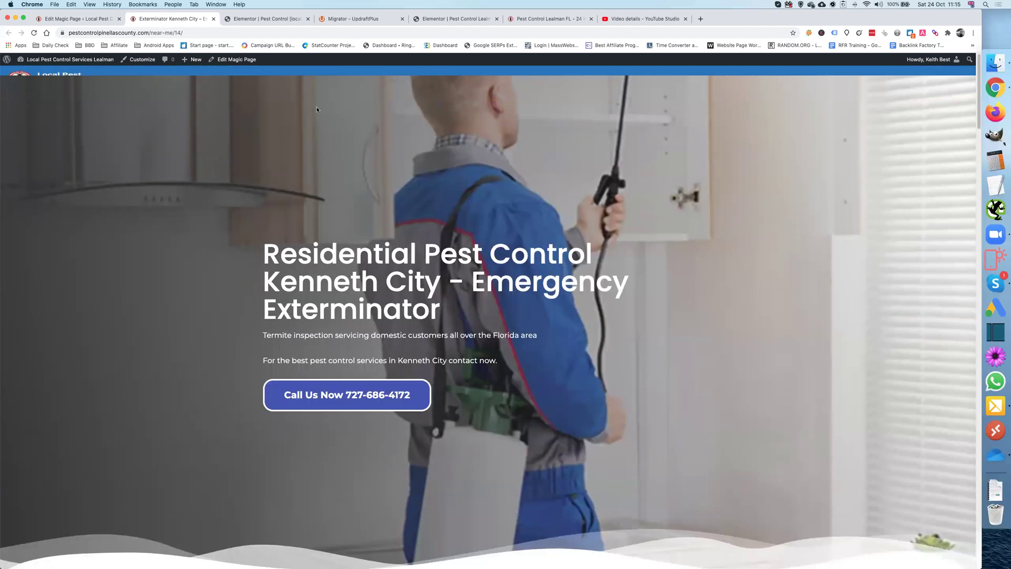
left_click(77, 18)
Step: Open the template in Elementor and check the title's inner section margin, leaving it at 0
left_click(466, 233)
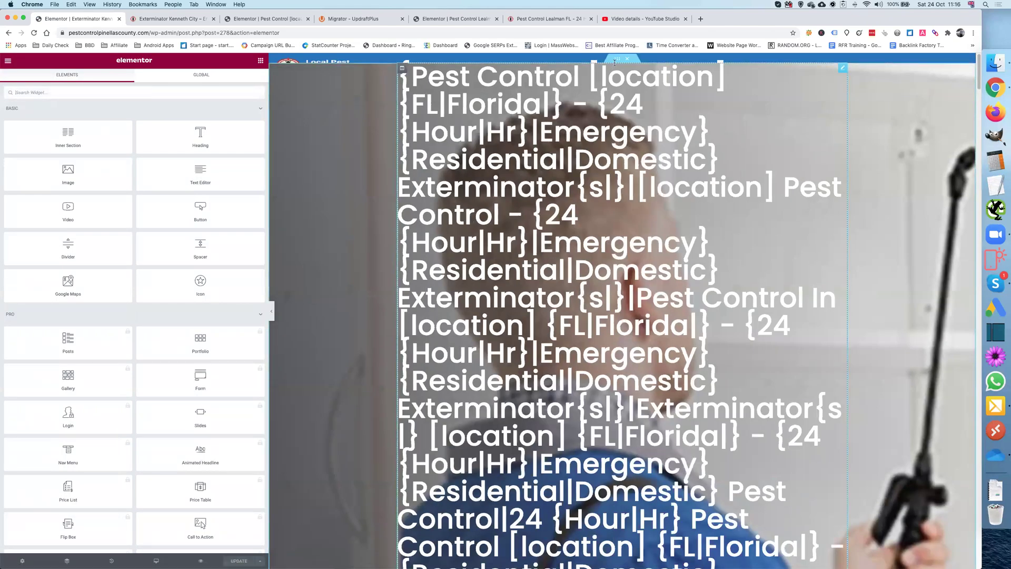
left_click(617, 60)
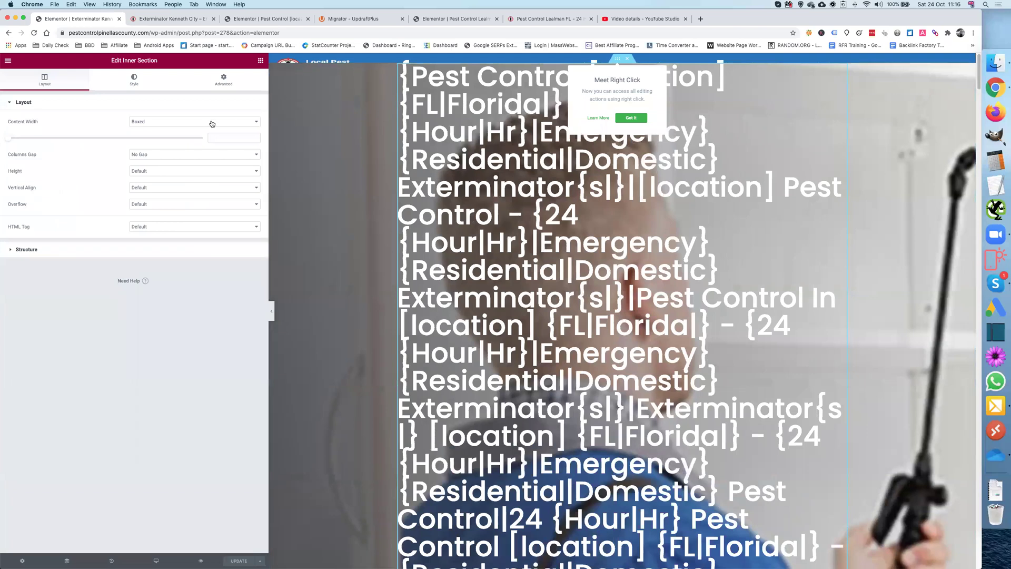
left_click(224, 81)
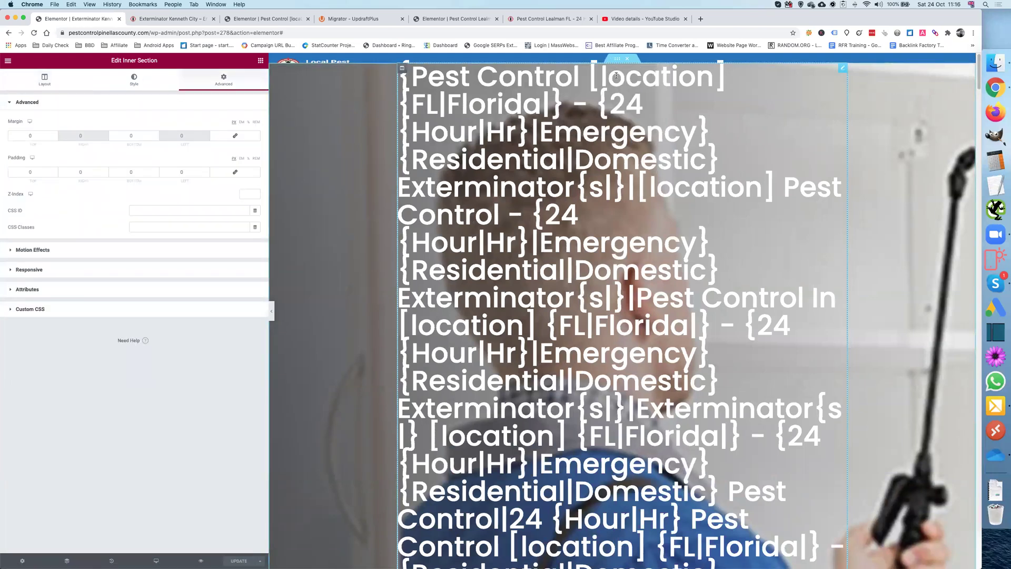
mouse_move(618, 61)
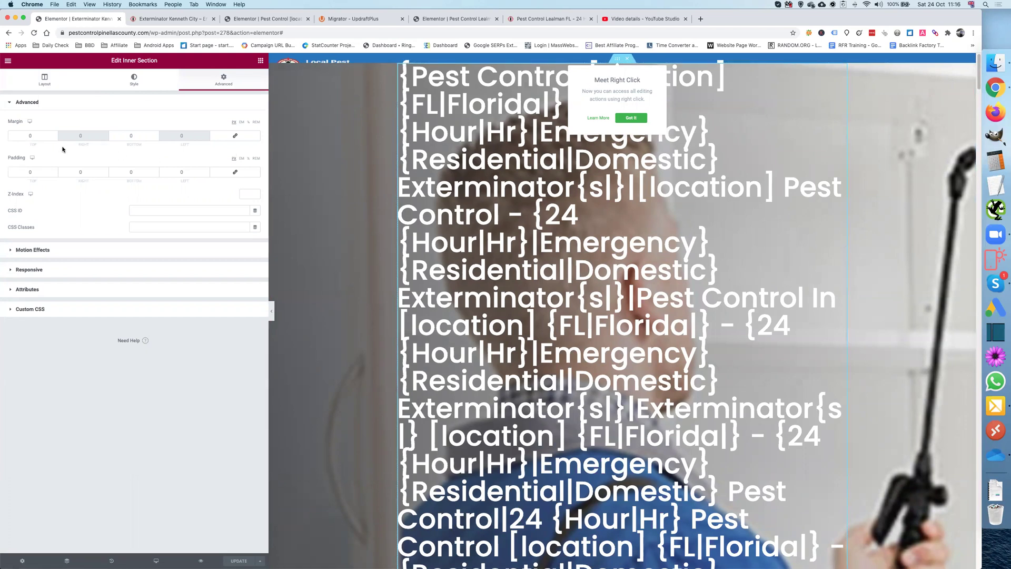
left_click(29, 136)
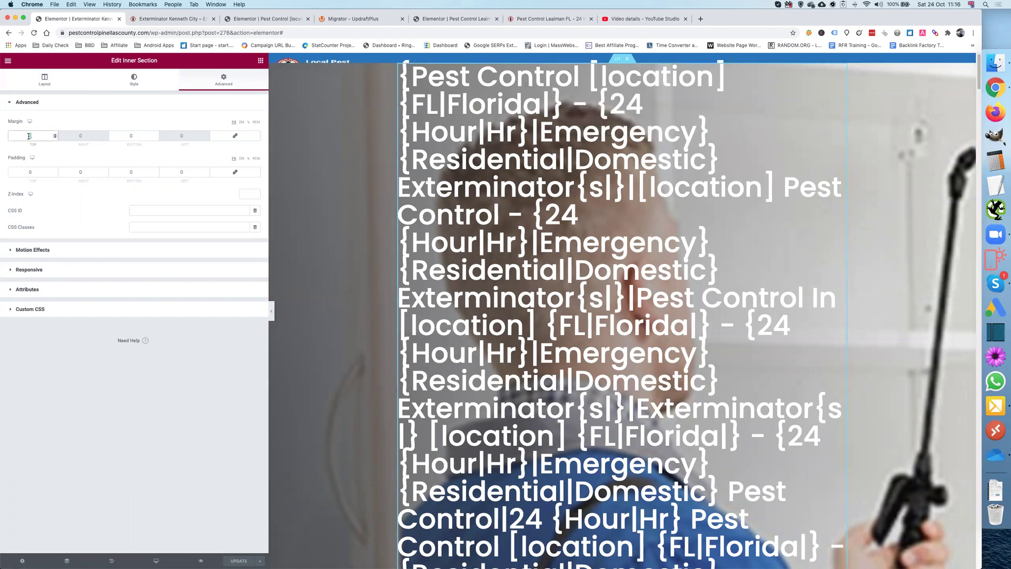
left_click(340, 159)
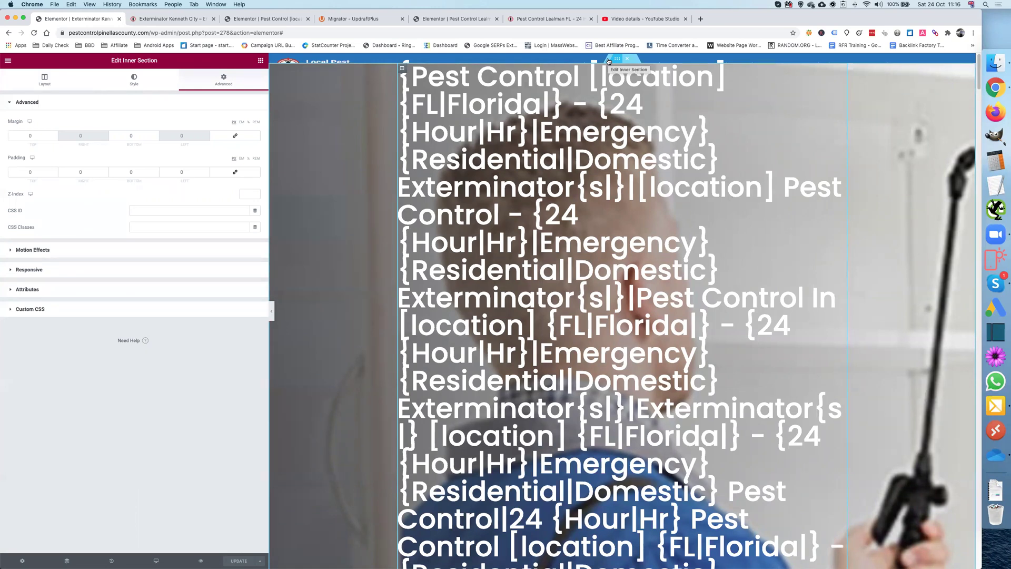
Step: Change the outer hero section's top margin from 30 to 0
right_click(325, 110)
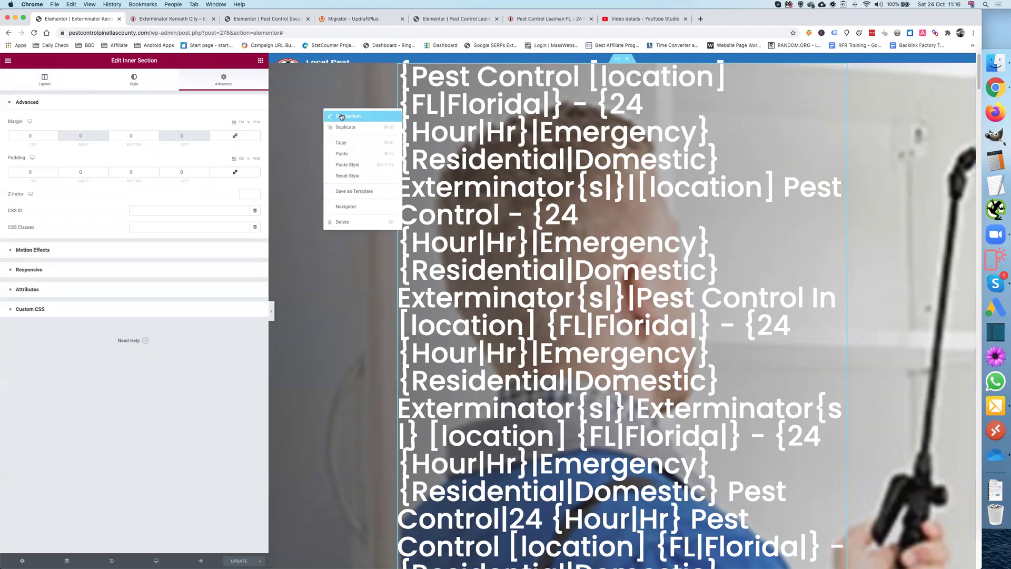
left_click(341, 117)
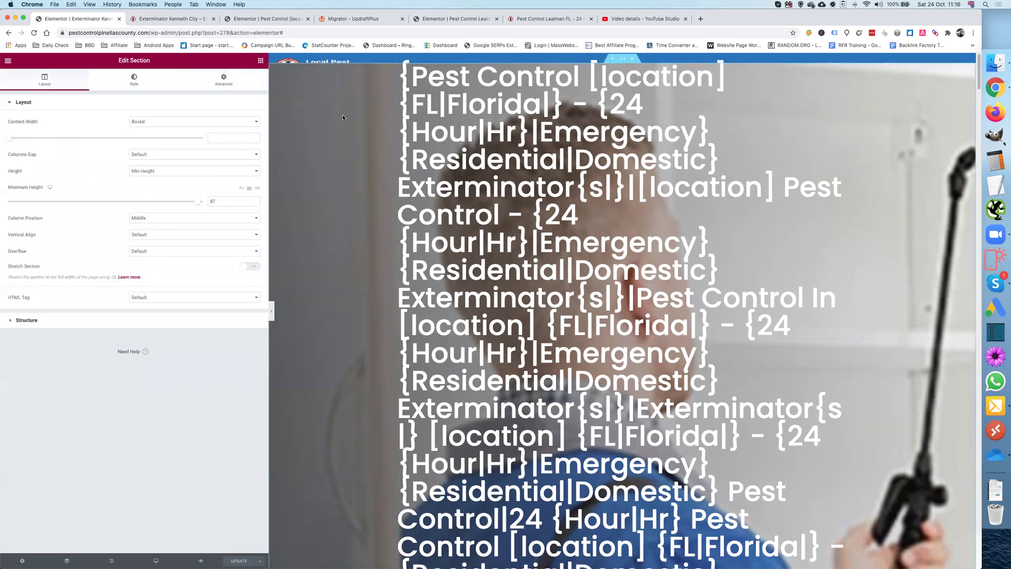
left_click(225, 83)
double_click(38, 135)
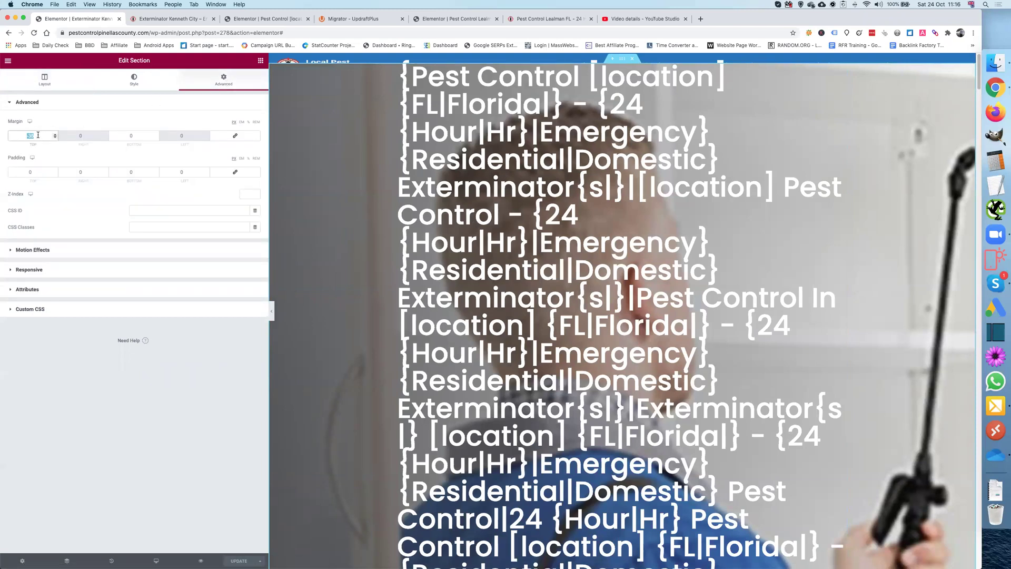
type("0")
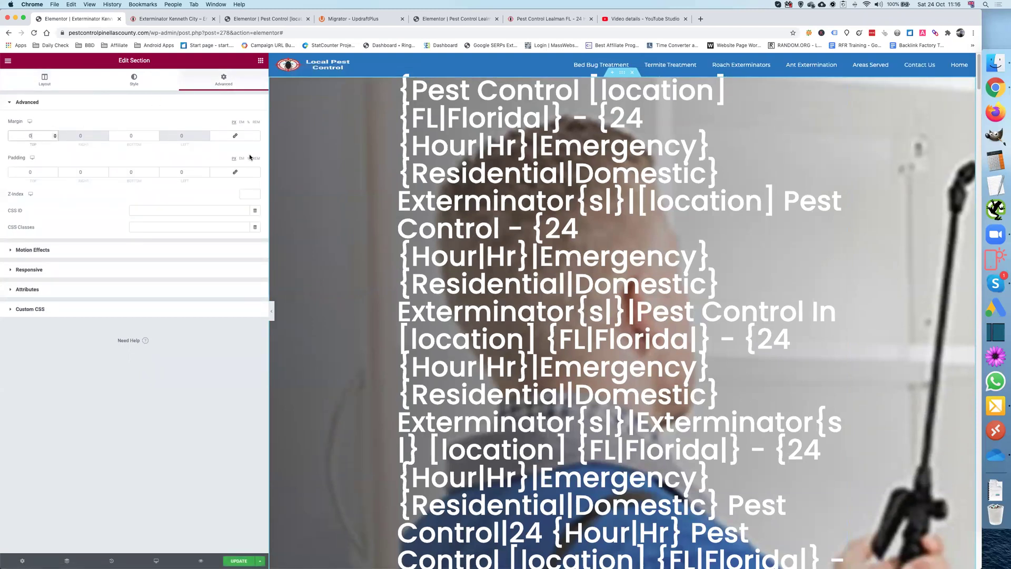
Step: Save the template and reload the live Kenneth City page
left_click(251, 561)
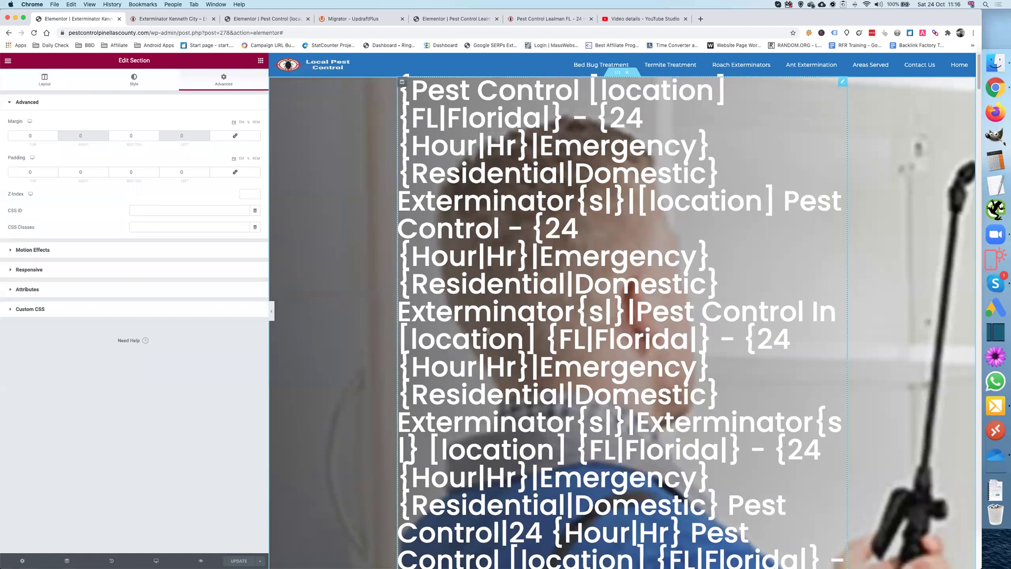
left_click(167, 20)
left_click(33, 32)
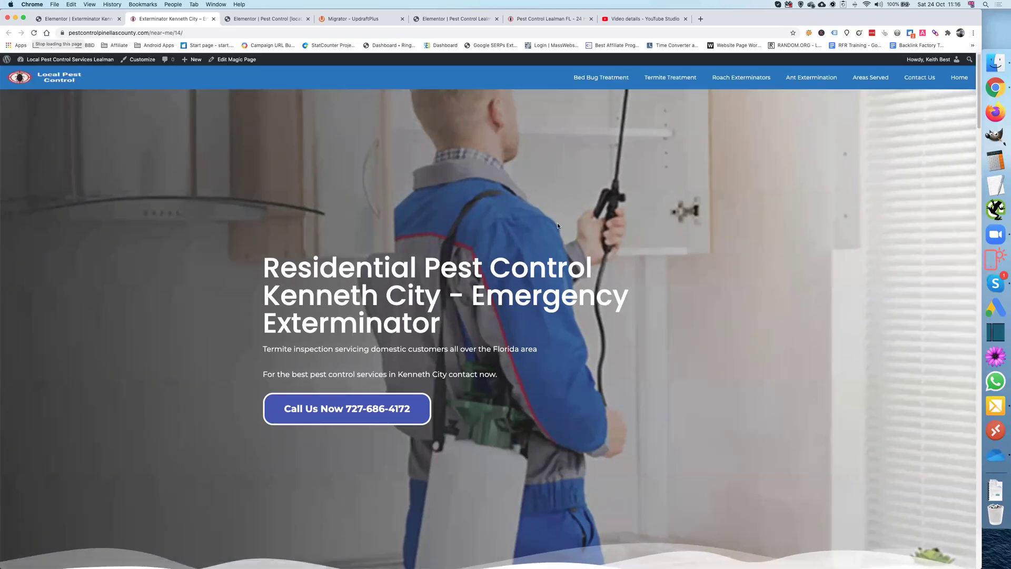
Step: Scroll the reloaded Kenneth City page to confirm the gap above the hero is gone
scroll(541, 294, "down", 15)
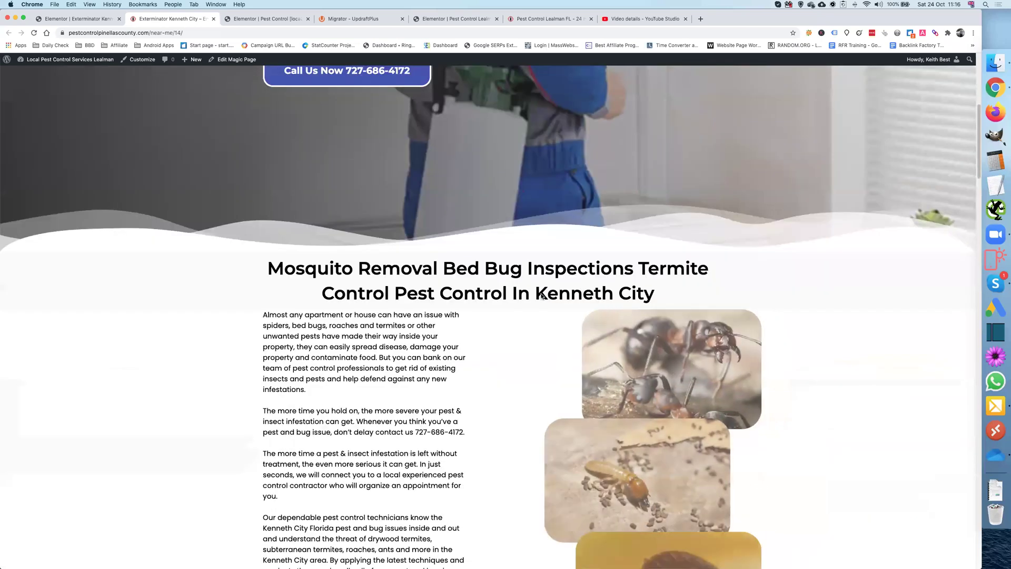
scroll(541, 293, "down", 20)
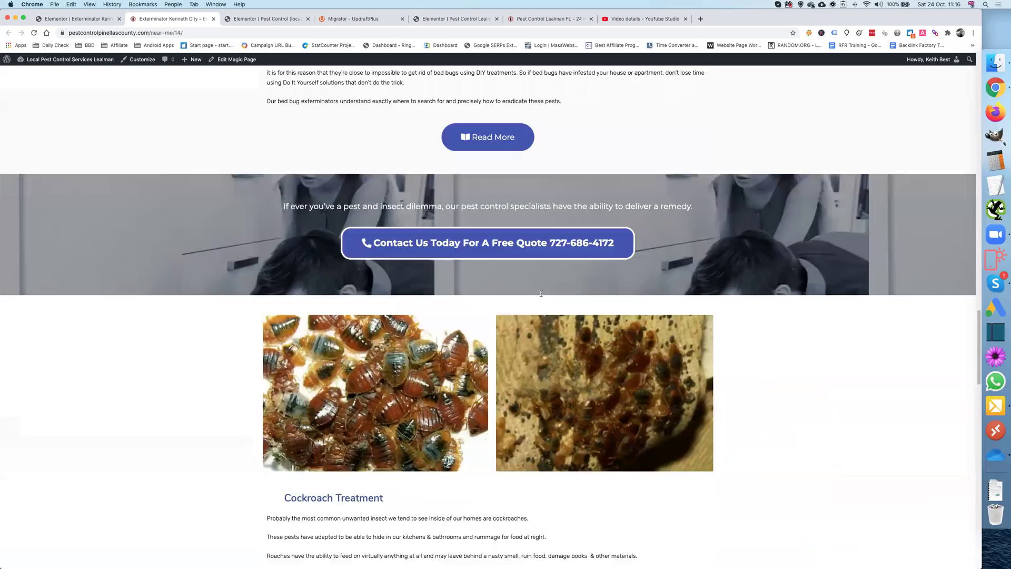
scroll(541, 297, "down", 3)
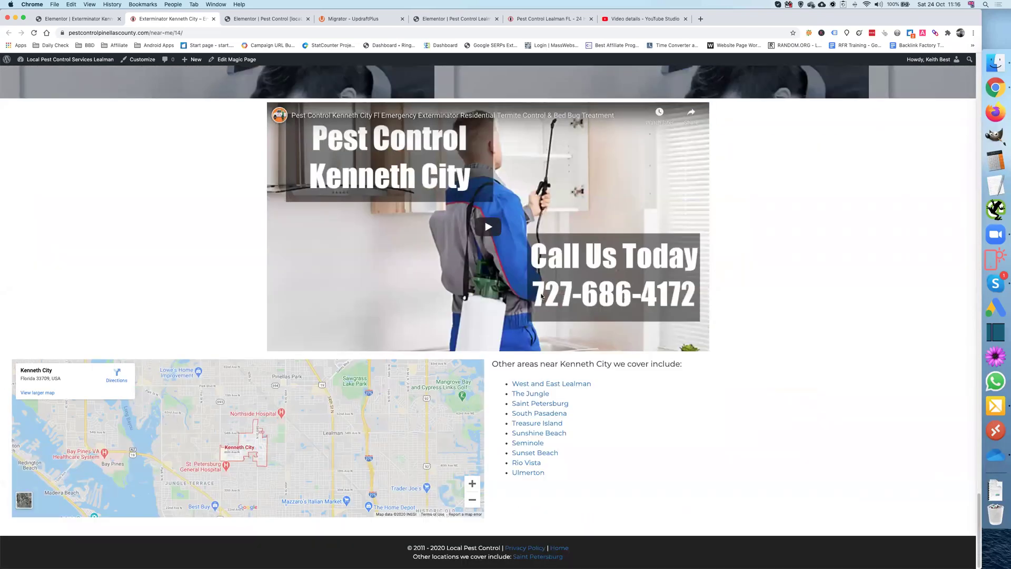
scroll(541, 296, "up", 20)
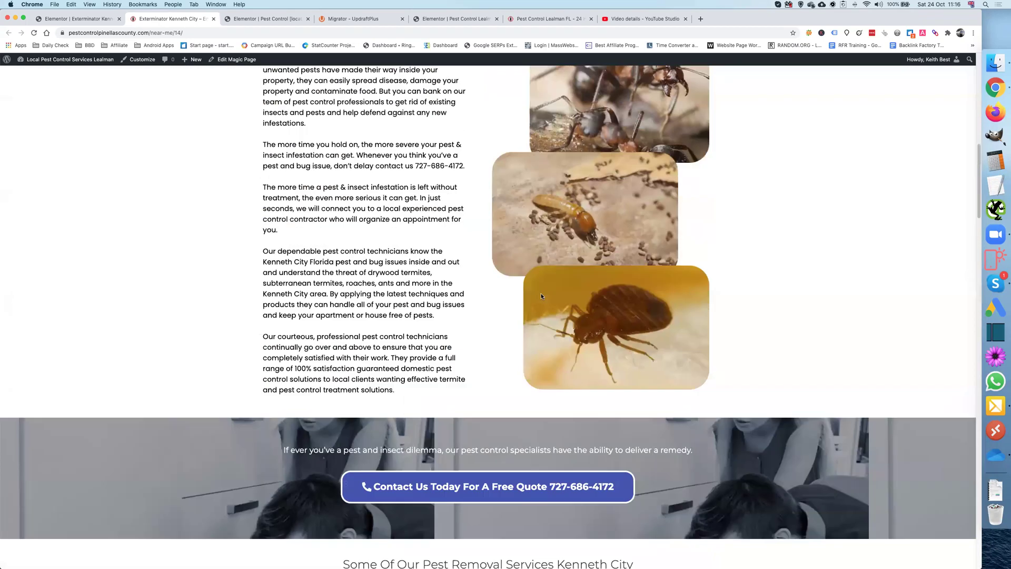
scroll(541, 297, "up", 10)
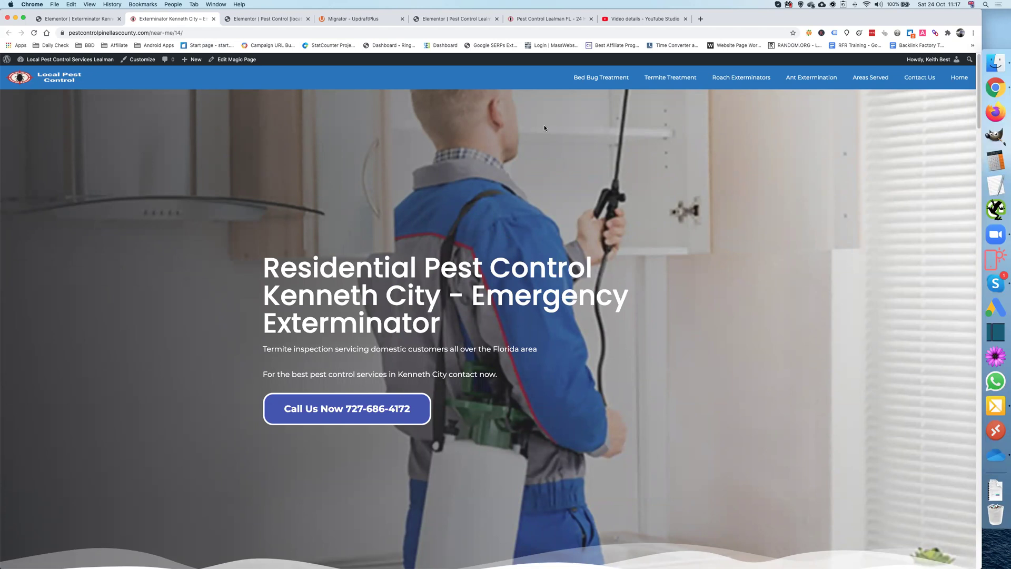
Step: Exit Elementor to the dashboard from its main menu
left_click(91, 19)
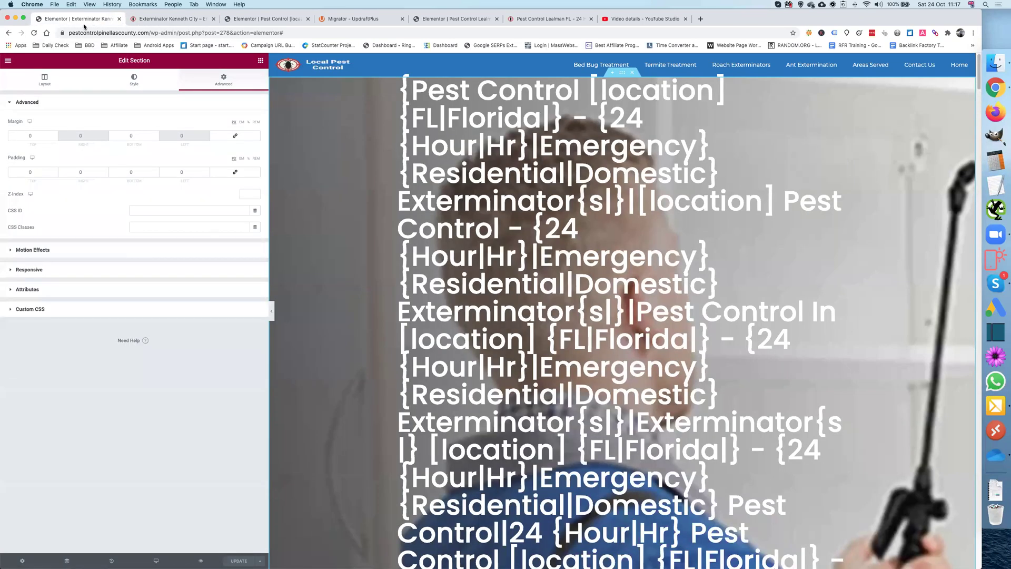
left_click(8, 61)
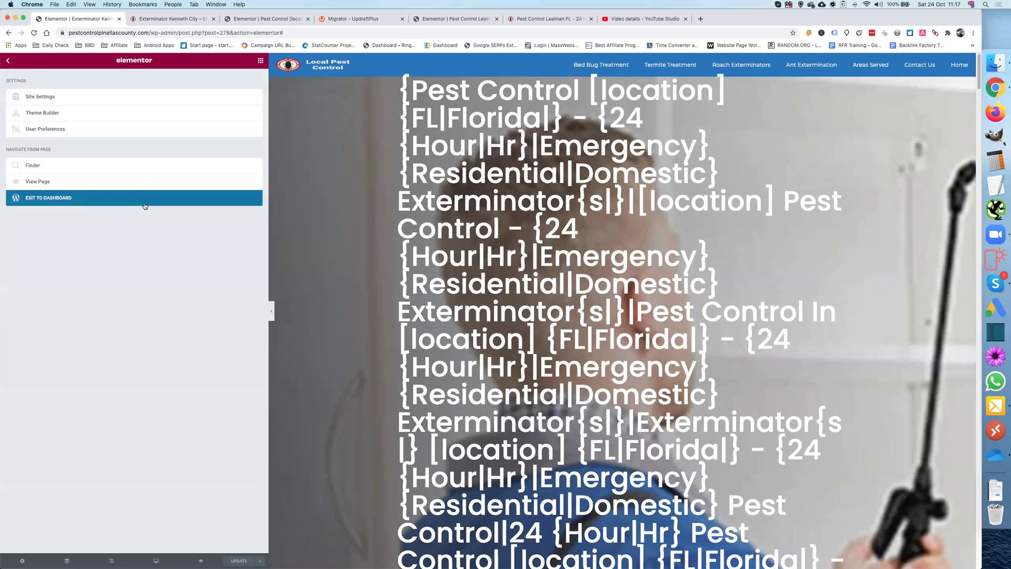
left_click(63, 199)
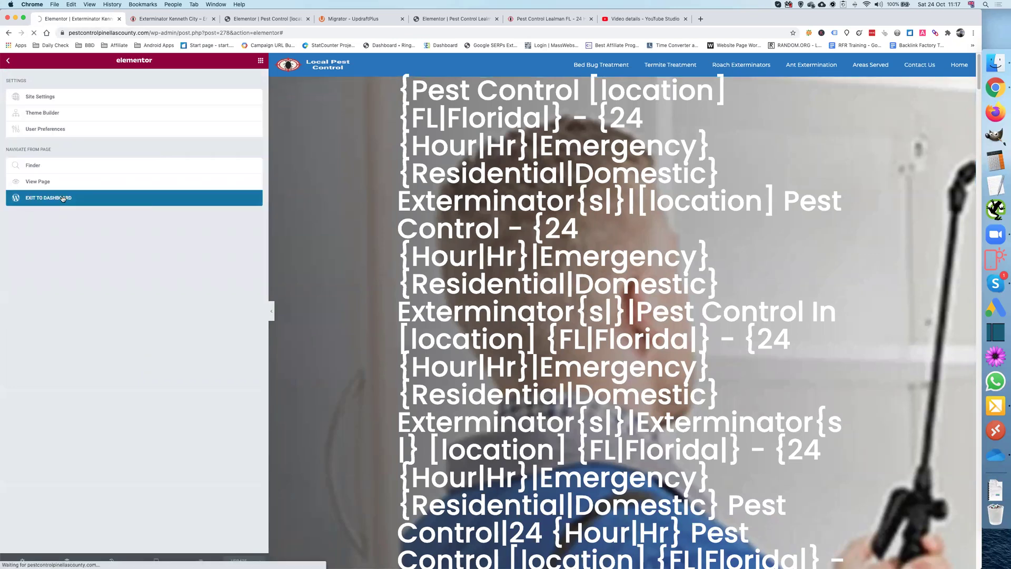